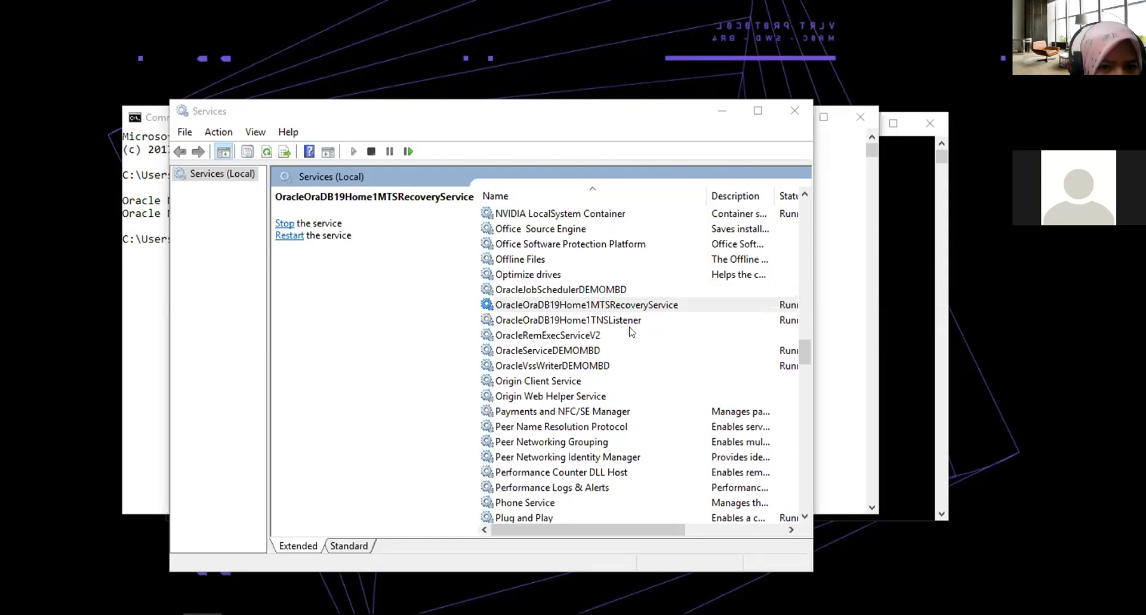
Close the background Command Prompt windows and stop the OracleOraDB19Home1MTSRecoveryService service.
{"action": "left_click", "coordinate": [610, 321]}
{"action": "left_click", "coordinate": [562, 305]}
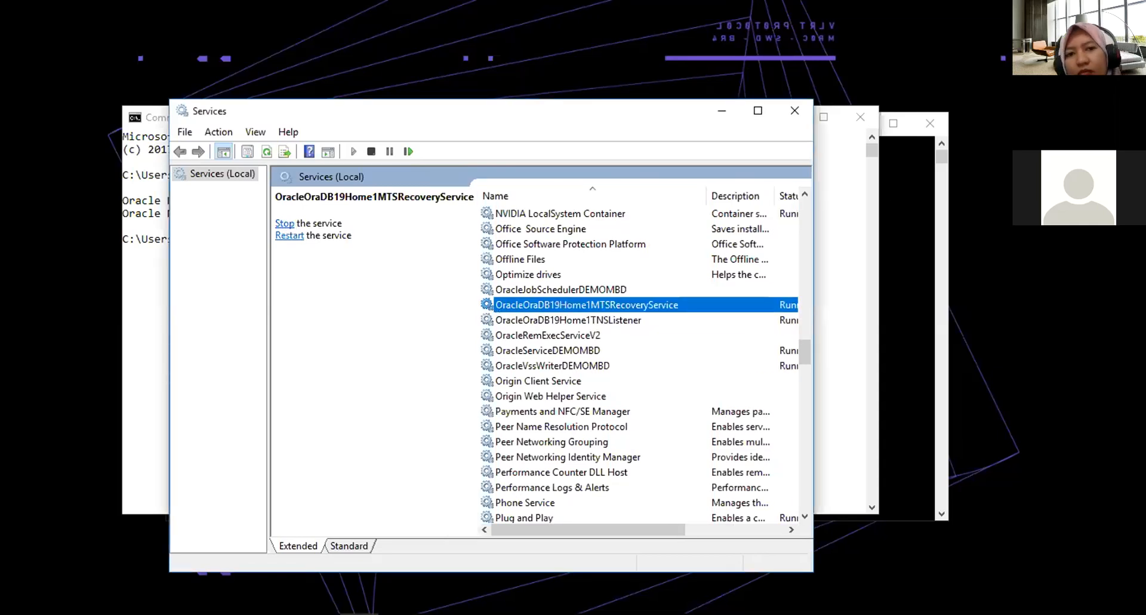
{"action": "left_click", "coordinate": [858, 115]}
{"action": "left_click", "coordinate": [928, 120]}
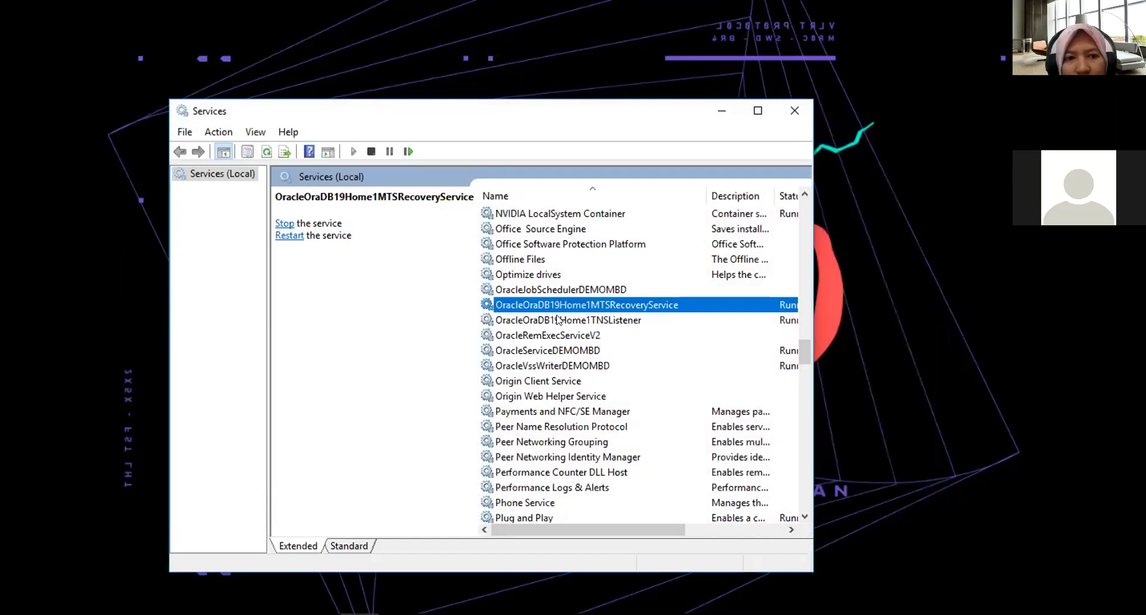
{"action": "left_click", "coordinate": [285, 223]}
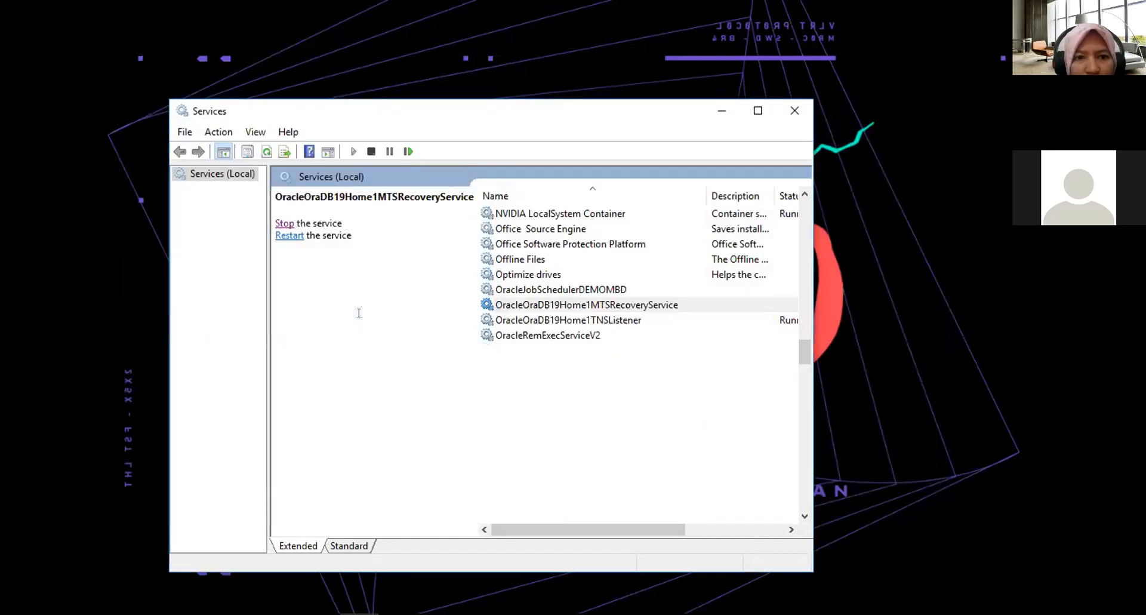
Stop the OracleOraDB19Home1TNSListener and OracleServiceDEMOMBD services.
{"action": "left_click", "coordinate": [514, 316]}
{"action": "left_click", "coordinate": [285, 224]}
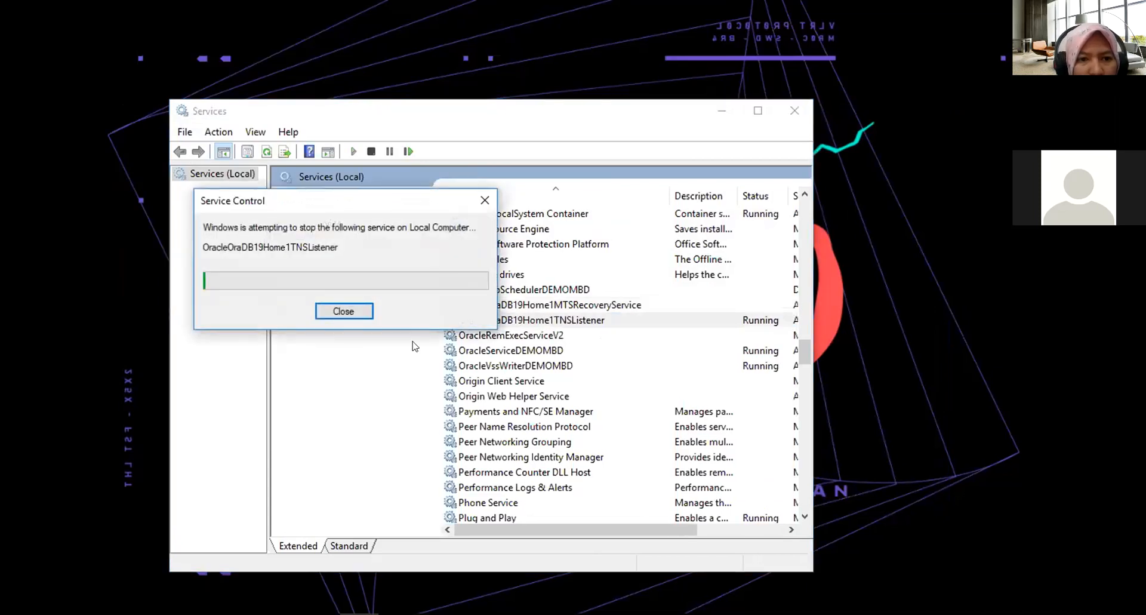
{"action": "left_click", "coordinate": [510, 351]}
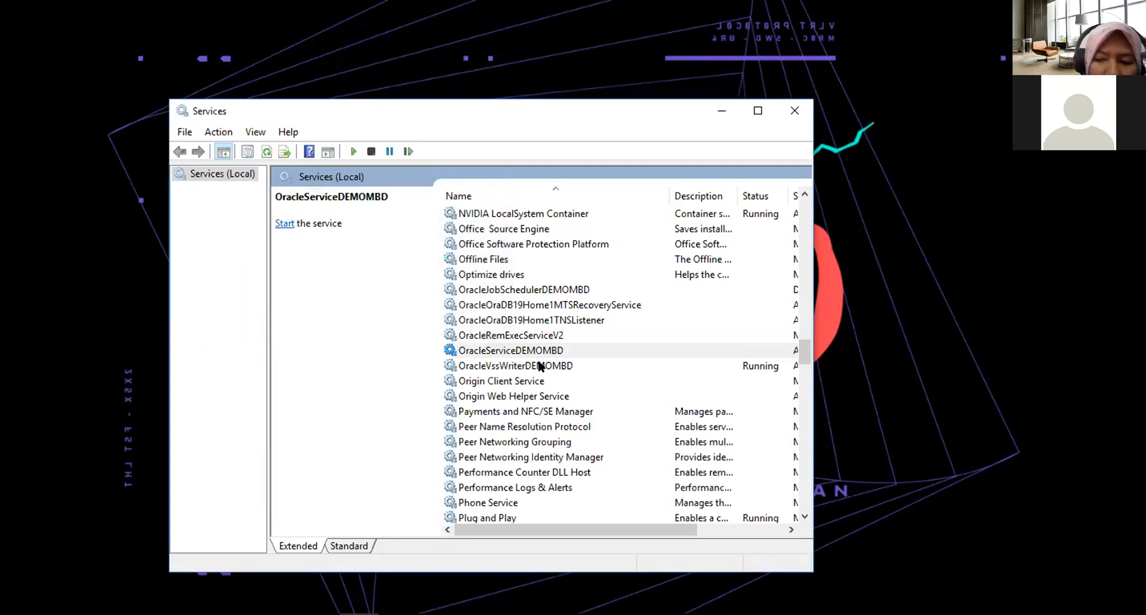
Stop the OracleVssWriterDEMOMBD service.
{"action": "left_click", "coordinate": [539, 365]}
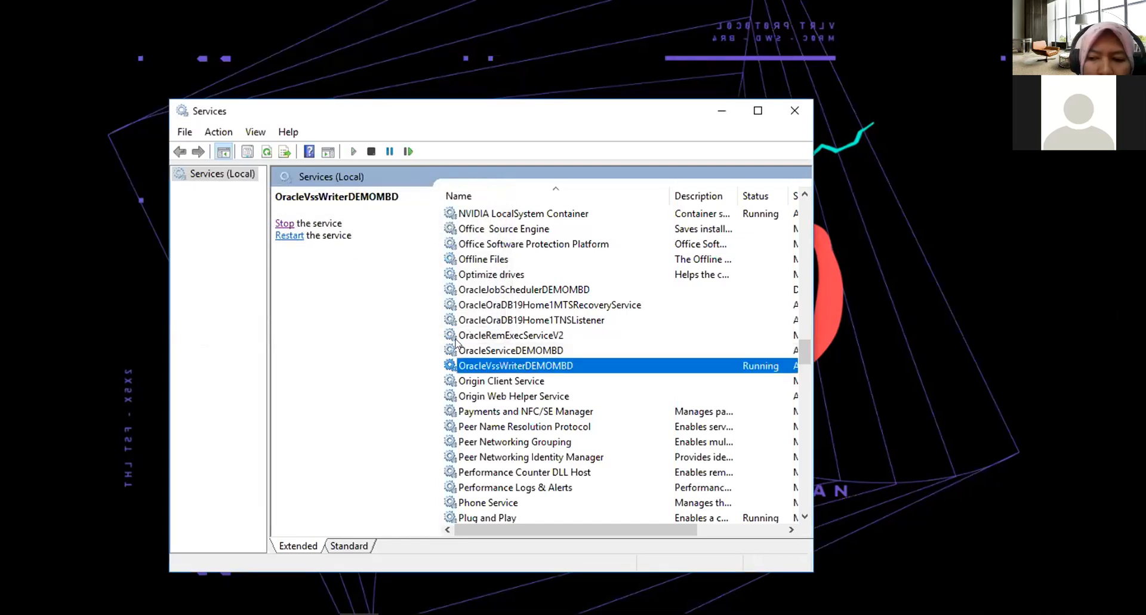
{"action": "left_click", "coordinate": [281, 223]}
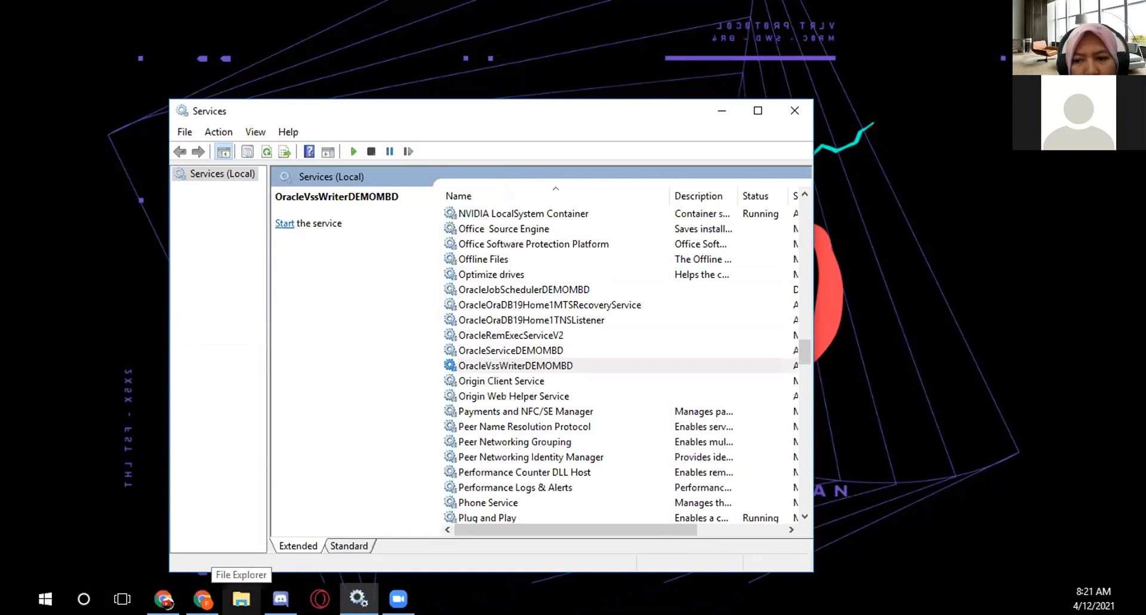
{"action": "left_click", "coordinate": [241, 598]}
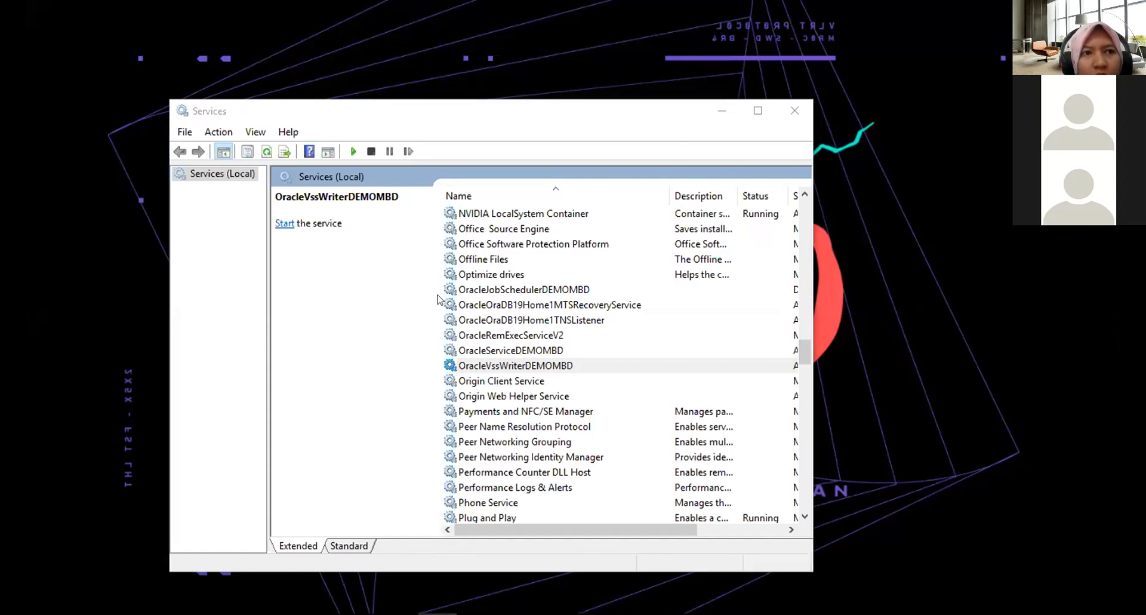
Open the system Environment Variables dialog and examine the system variables such as ORACLE_HOME and Path.
{"action": "key", "text": "super+Pause"}
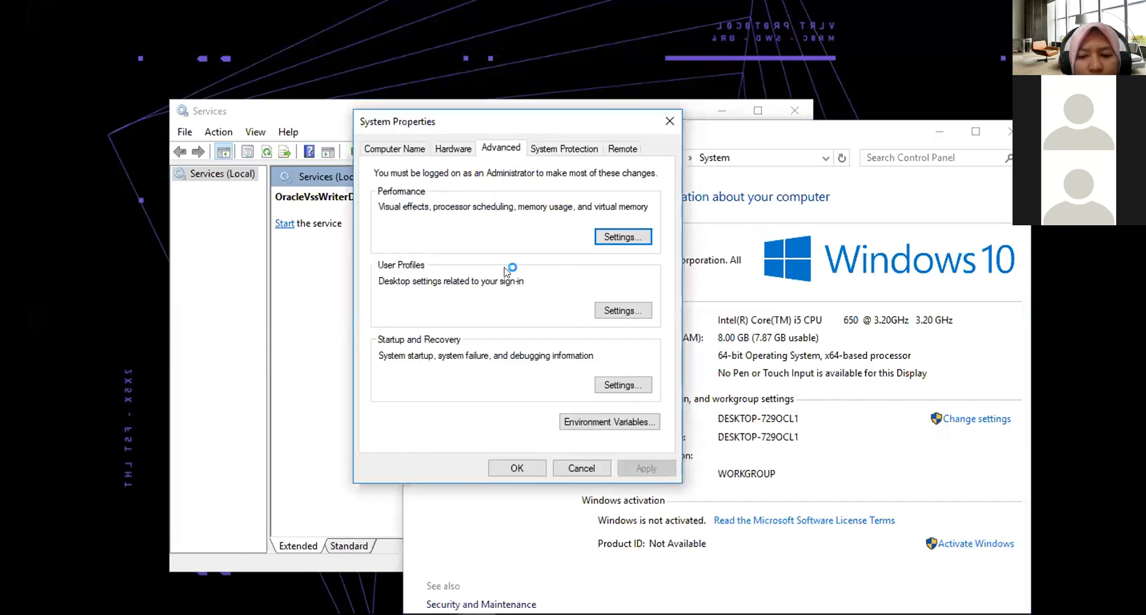
{"action": "key", "text": "alt+n"}
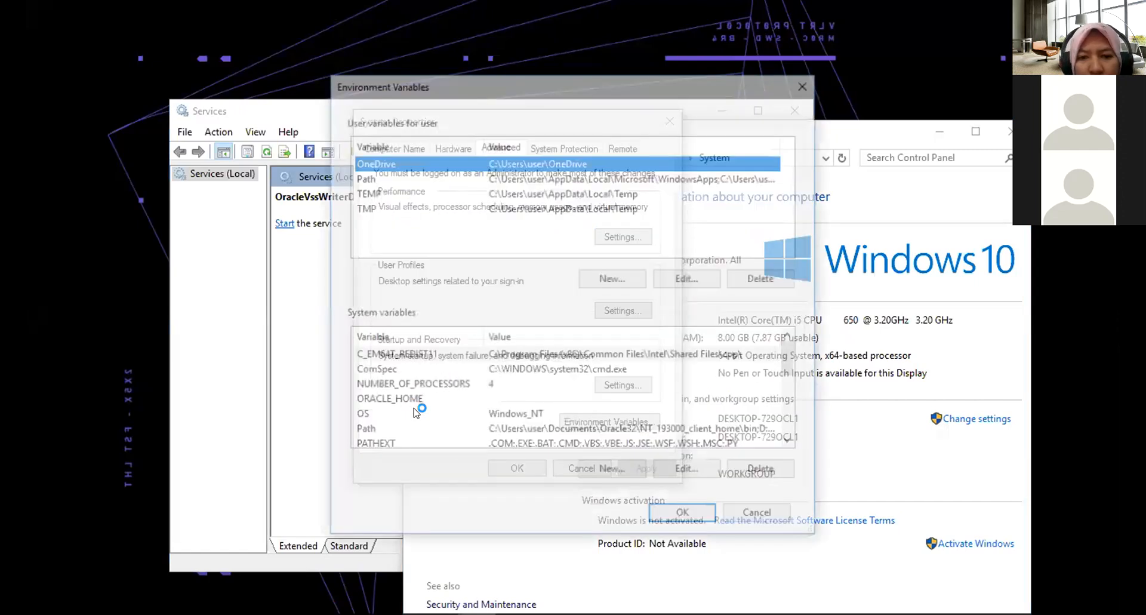
{"action": "scroll", "coordinate": [416, 413], "scroll_direction": "down", "scroll_amount": 1}
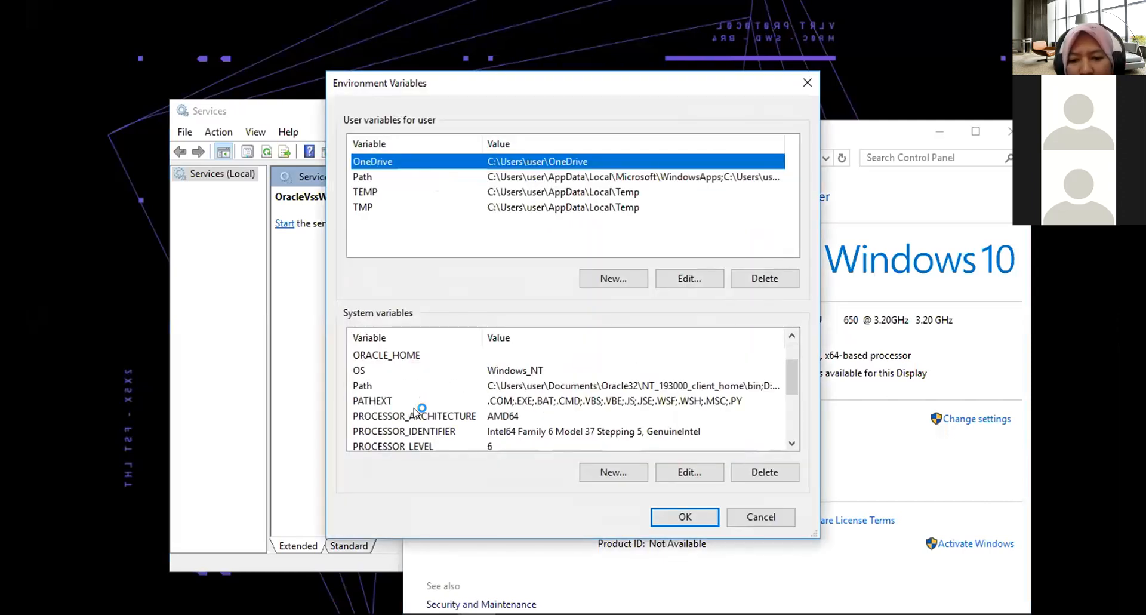
{"action": "left_click", "coordinate": [414, 409]}
{"action": "scroll", "coordinate": [414, 409], "scroll_direction": "down", "scroll_amount": 3}
{"action": "scroll", "coordinate": [414, 409], "scroll_direction": "up", "scroll_amount": 3}
{"action": "scroll", "coordinate": [414, 409], "scroll_direction": "down", "scroll_amount": 3}
{"action": "scroll", "coordinate": [414, 408], "scroll_direction": "up", "scroll_amount": 1}
{"action": "scroll", "coordinate": [417, 413], "scroll_direction": "up", "scroll_amount": 1}
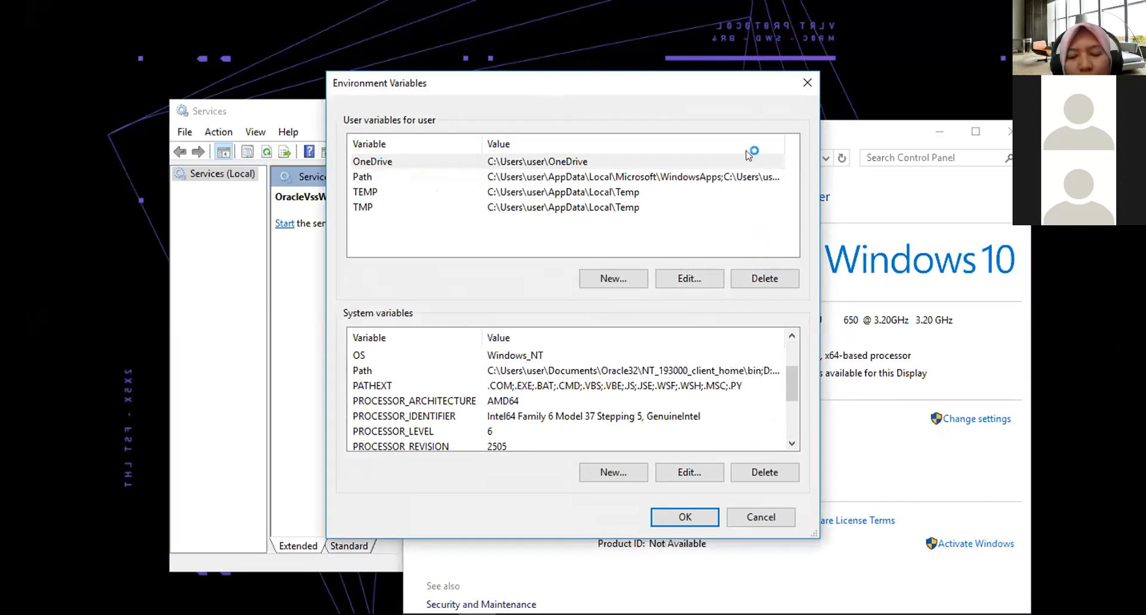
{"action": "left_click_drag", "start_coordinate": [548, 91], "coordinate": [764, 158]}
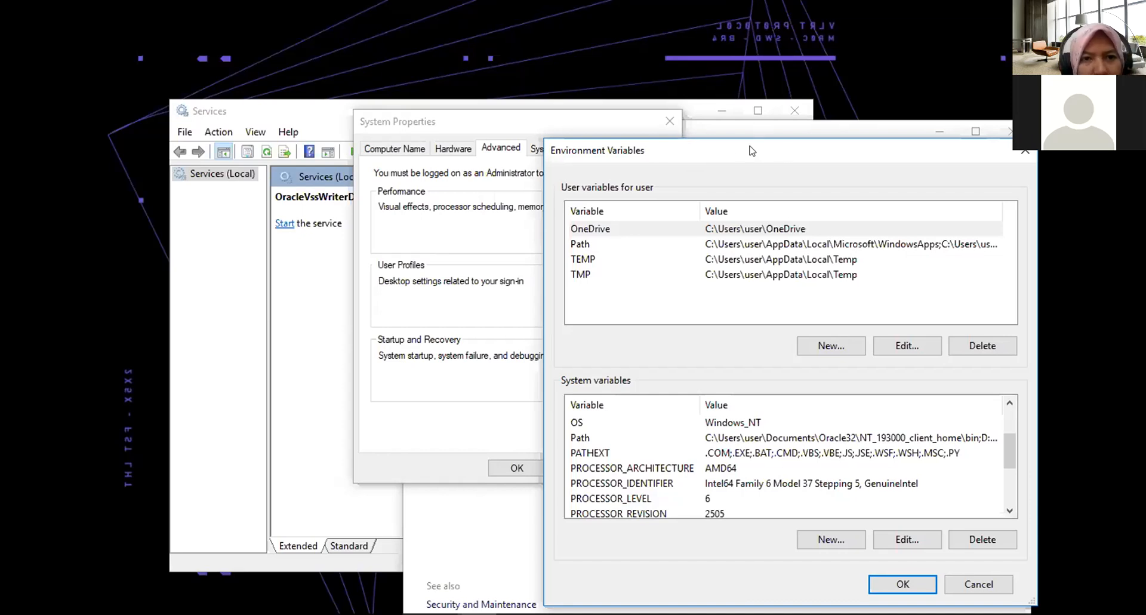
{"action": "left_click_drag", "start_coordinate": [751, 151], "coordinate": [633, 96]}
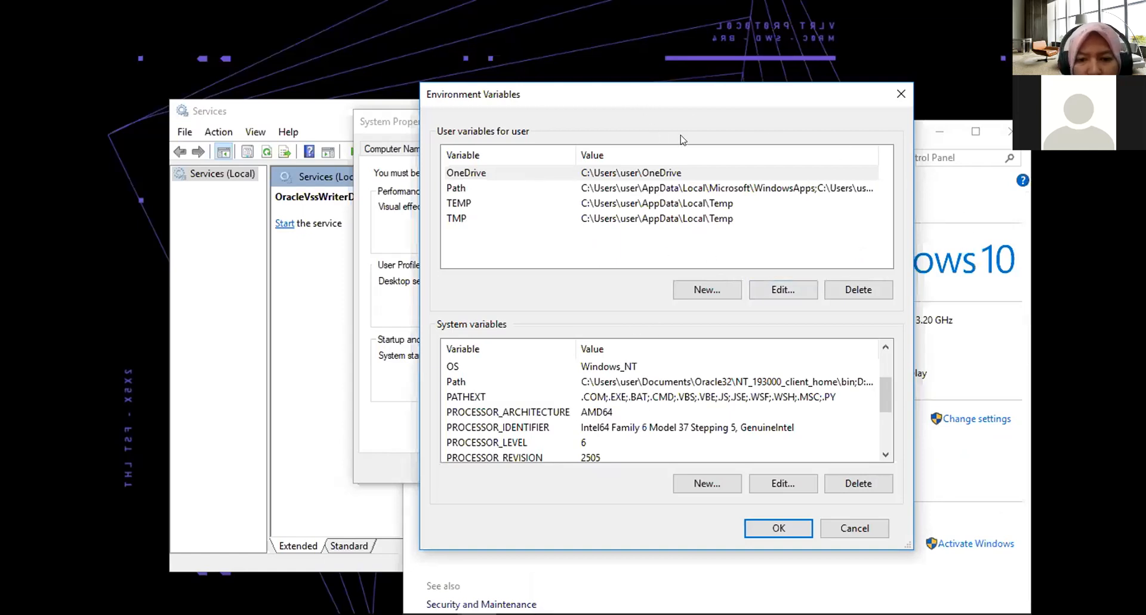
{"action": "left_click", "coordinate": [385, 121]}
{"action": "left_click", "coordinate": [304, 111]}
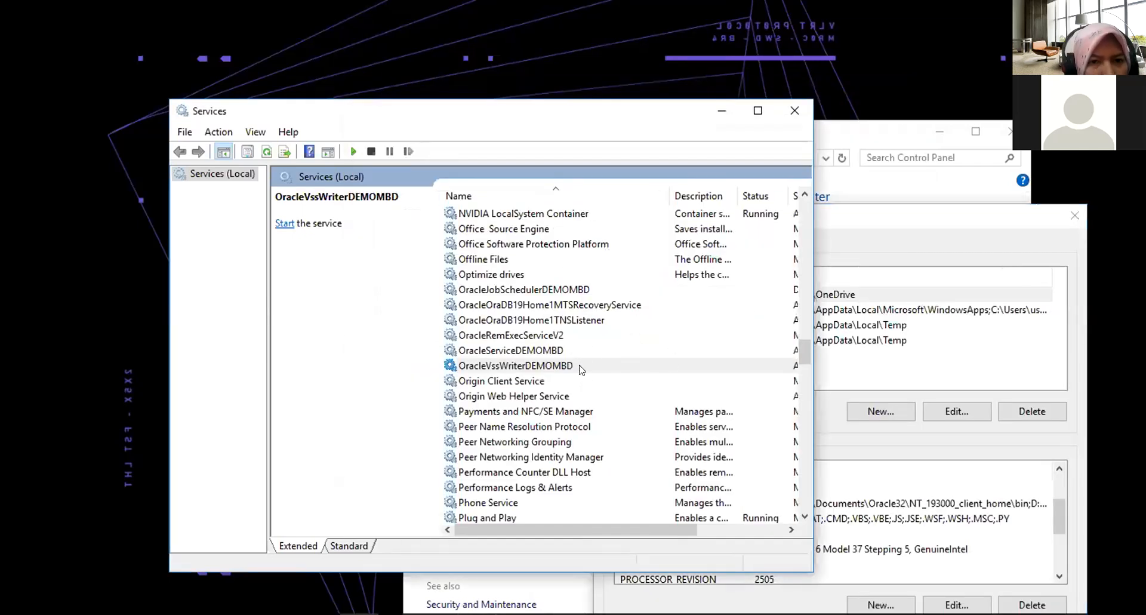
{"action": "mouse_move", "coordinate": [454, 613]}
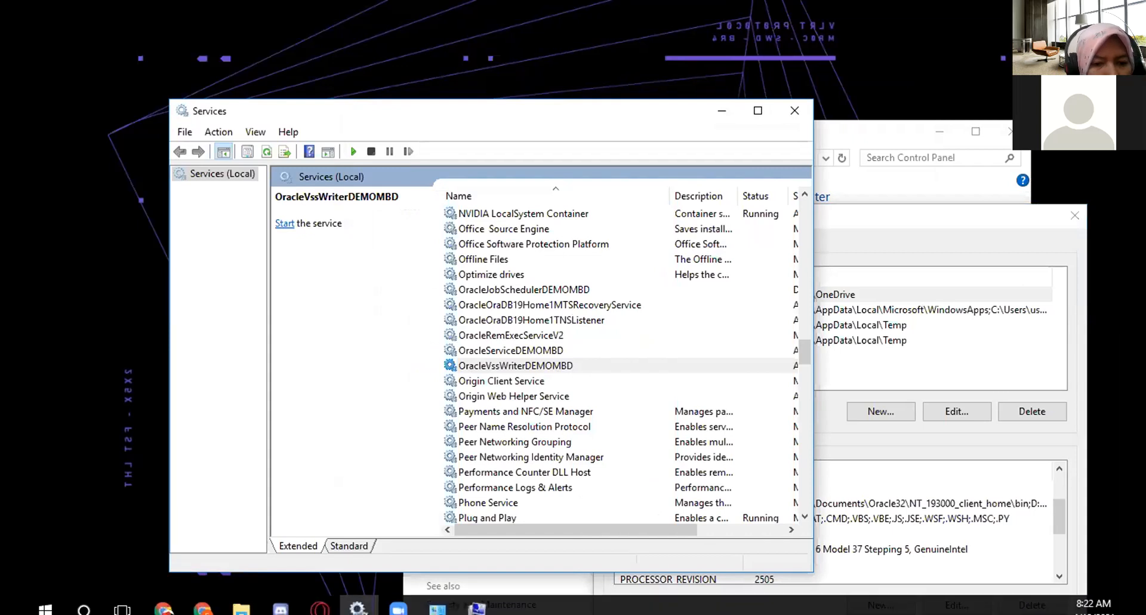
{"action": "left_click", "coordinate": [84, 598]}
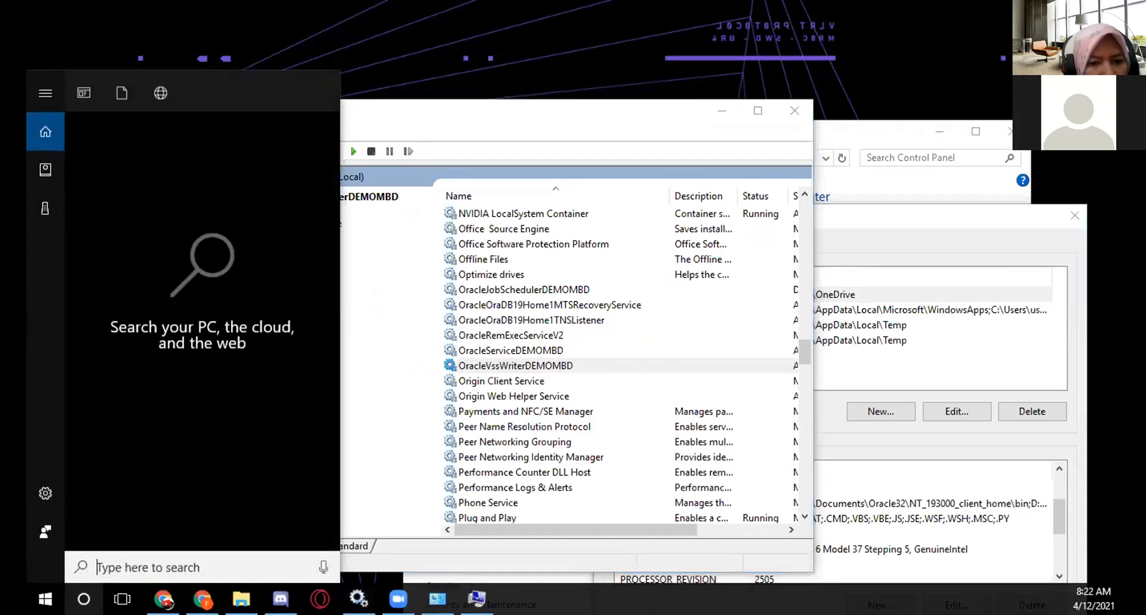
{"action": "type", "text": "rege"}
{"action": "key", "text": "BackSpace"}
{"action": "key", "text": "BackSpace"}
{"action": "key", "text": "BackSpace"}
{"action": "key", "text": "BackSpace"}
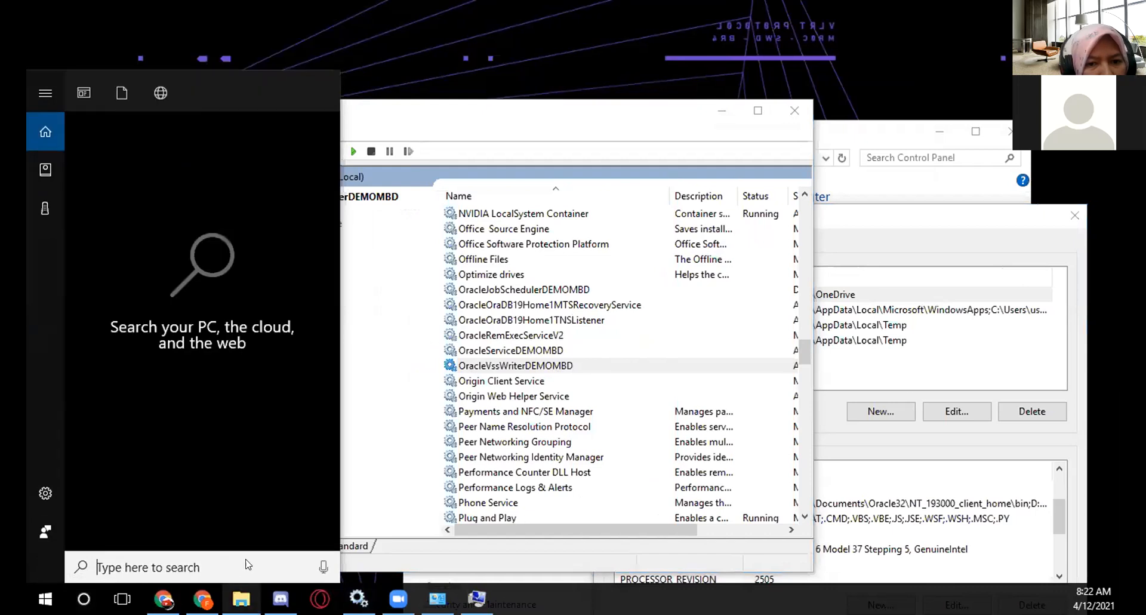
{"action": "left_click", "coordinate": [402, 16]}
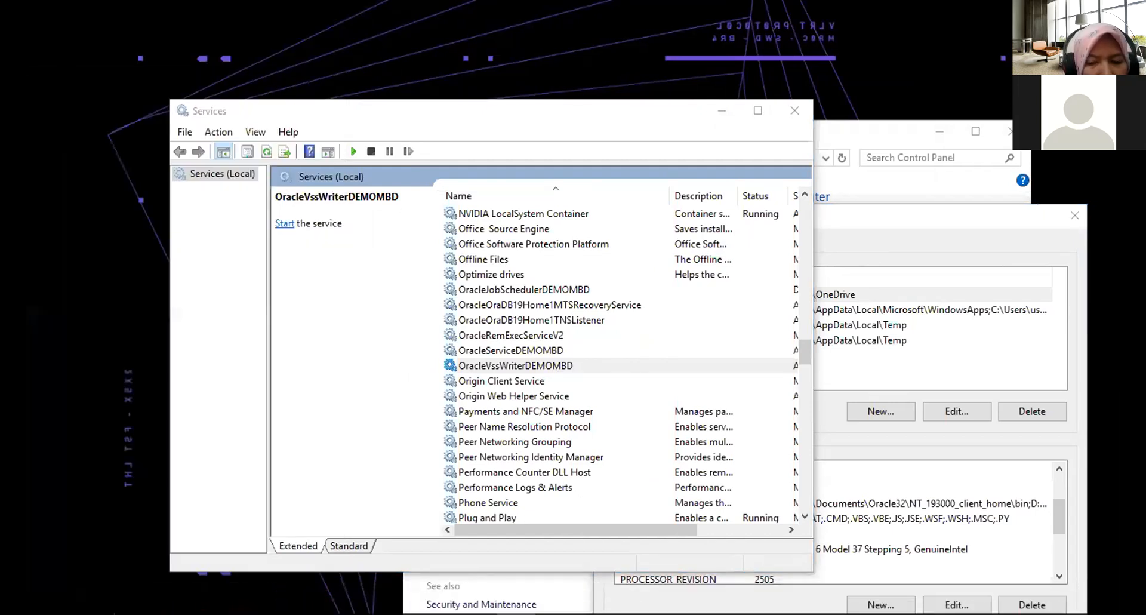
Open the Registry Editor by running regedit.
{"action": "key", "text": "super+r"}
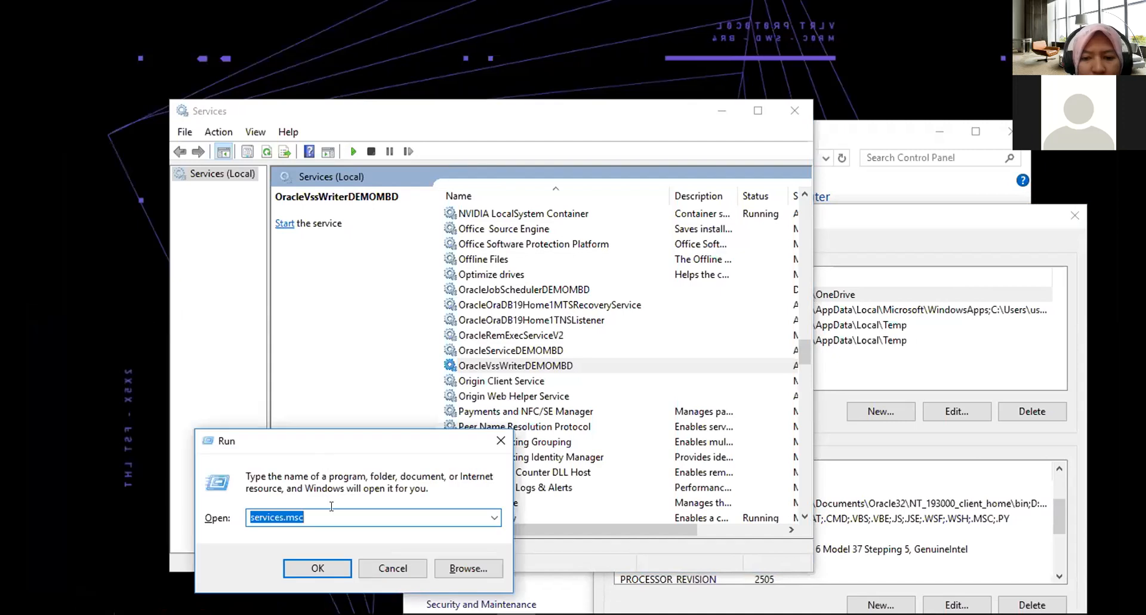
{"action": "type", "text": "reg"}
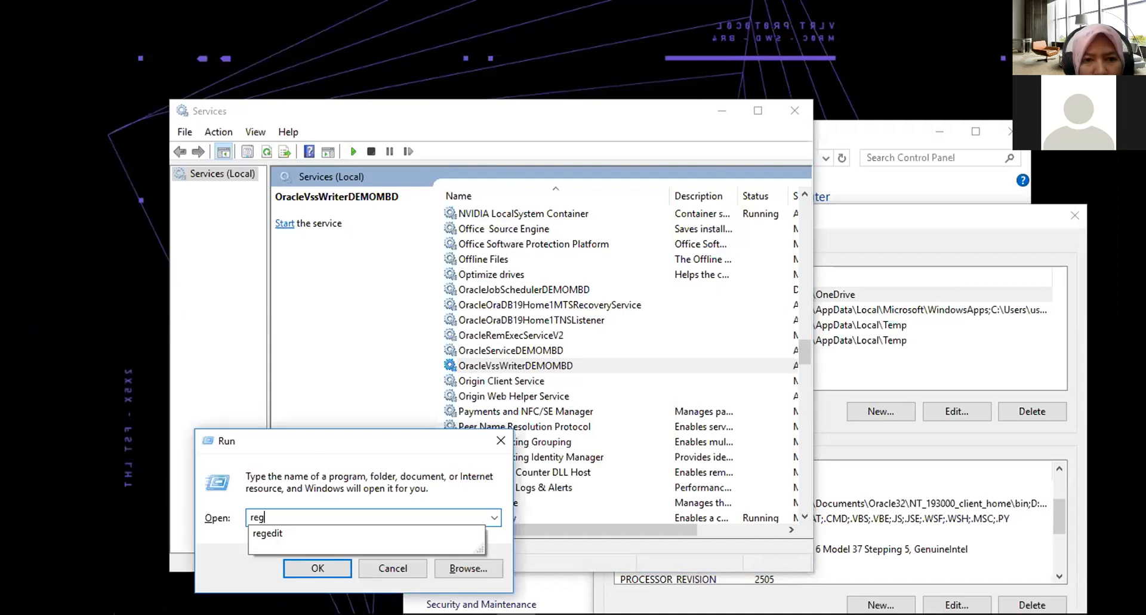
{"action": "left_click", "coordinate": [302, 531]}
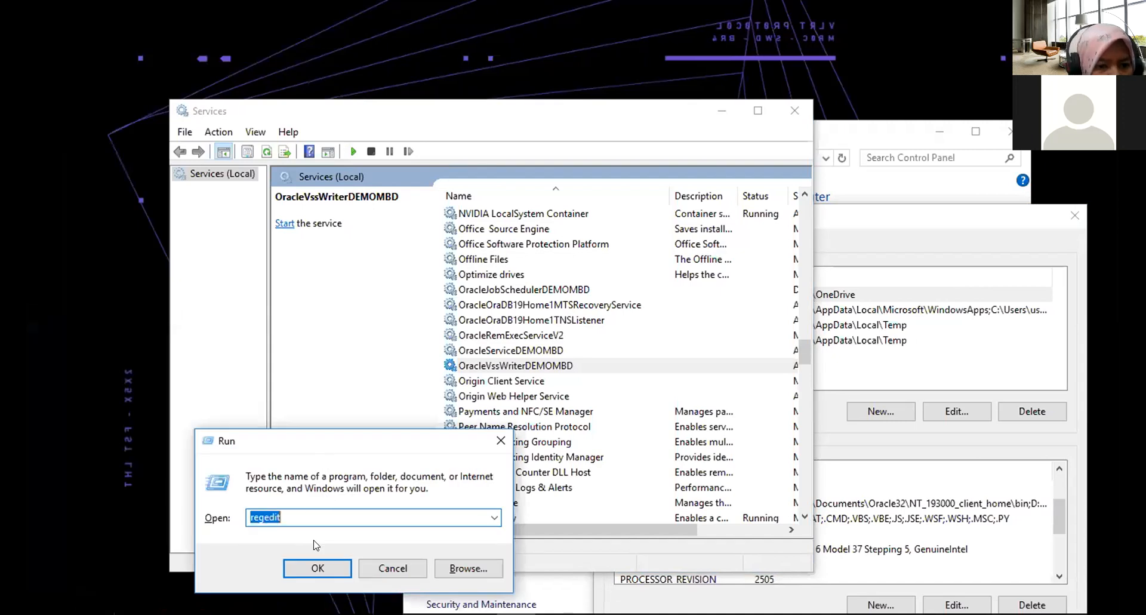
{"action": "left_click", "coordinate": [329, 567]}
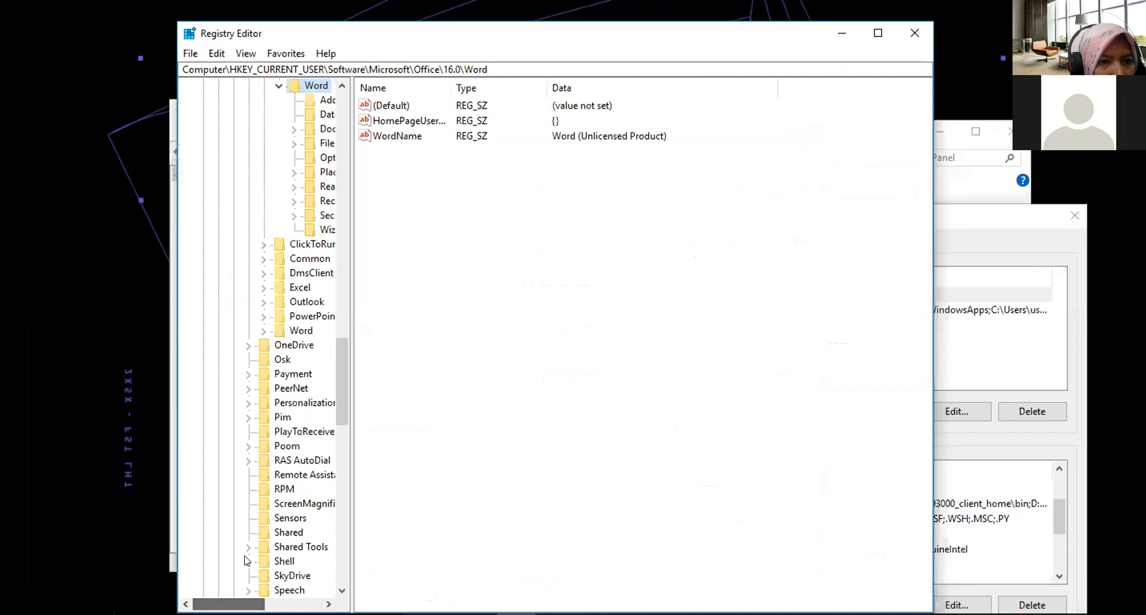
Expand the Oracle key under HKEY_LOCAL_MACHINE\SOFTWARE in the registry tree.
{"action": "scroll", "coordinate": [263, 517], "scroll_direction": "down", "scroll_amount": 7}
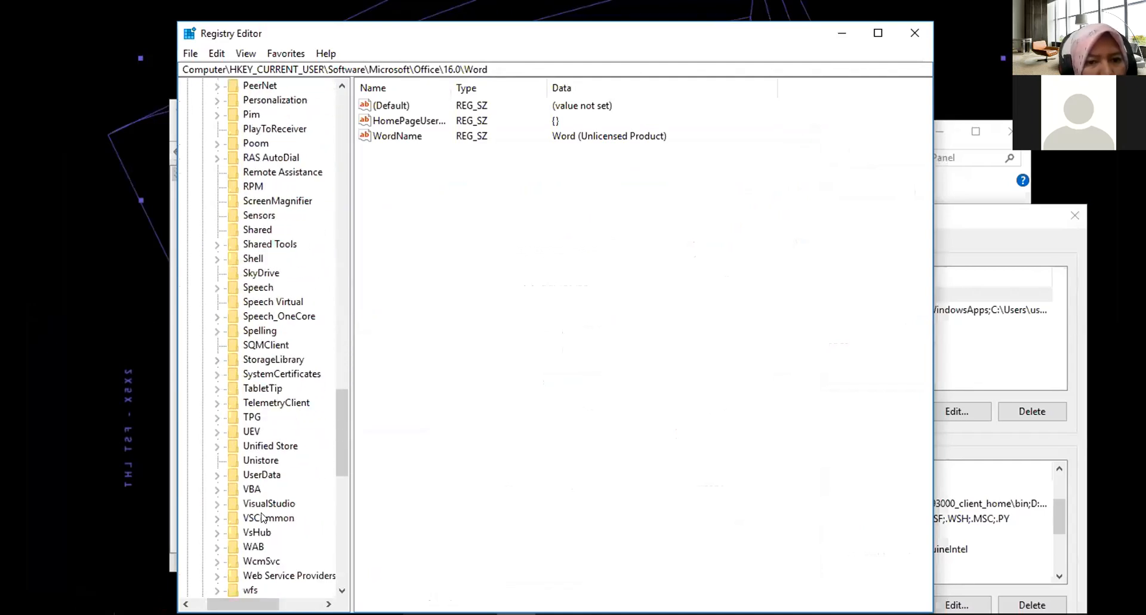
{"action": "scroll", "coordinate": [263, 517], "scroll_direction": "up", "scroll_amount": 4}
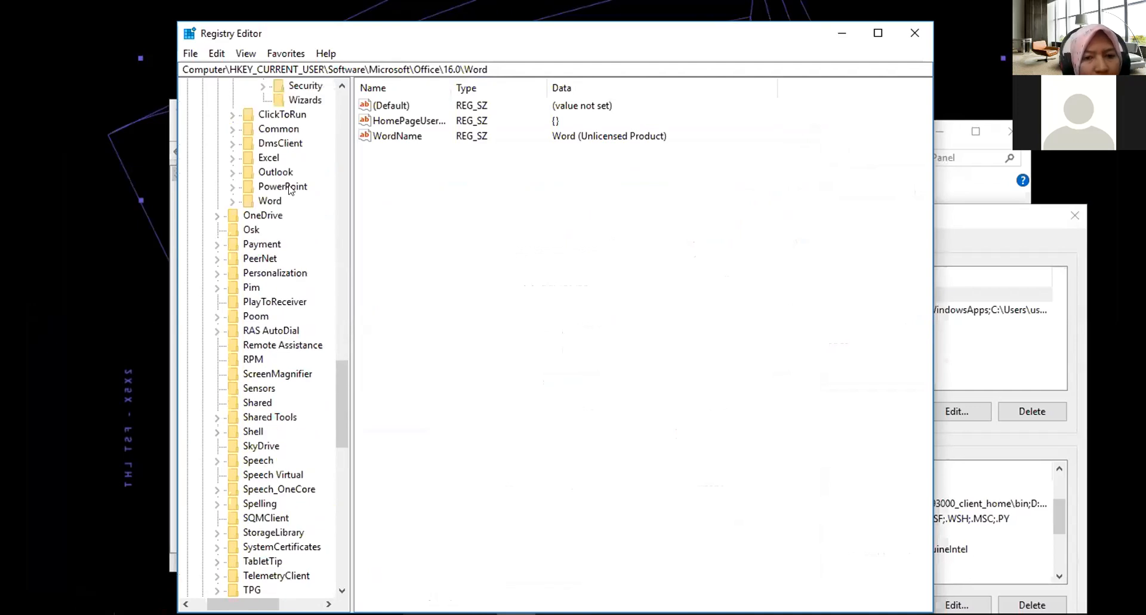
{"action": "scroll", "coordinate": [288, 189], "scroll_direction": "up", "scroll_amount": 20}
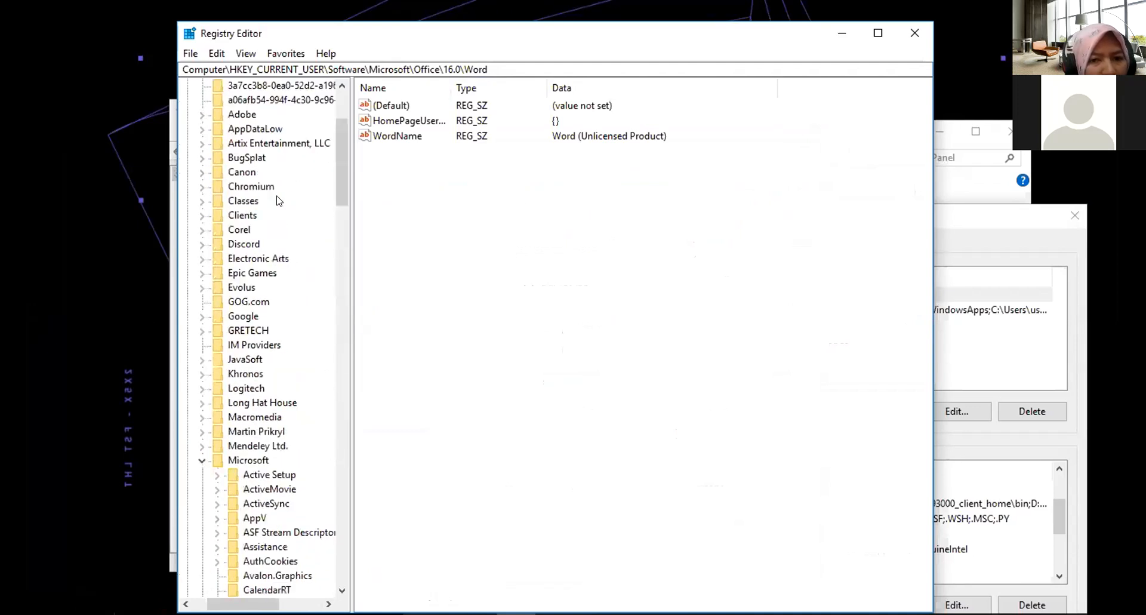
{"action": "scroll", "coordinate": [277, 201], "scroll_direction": "up", "scroll_amount": 4}
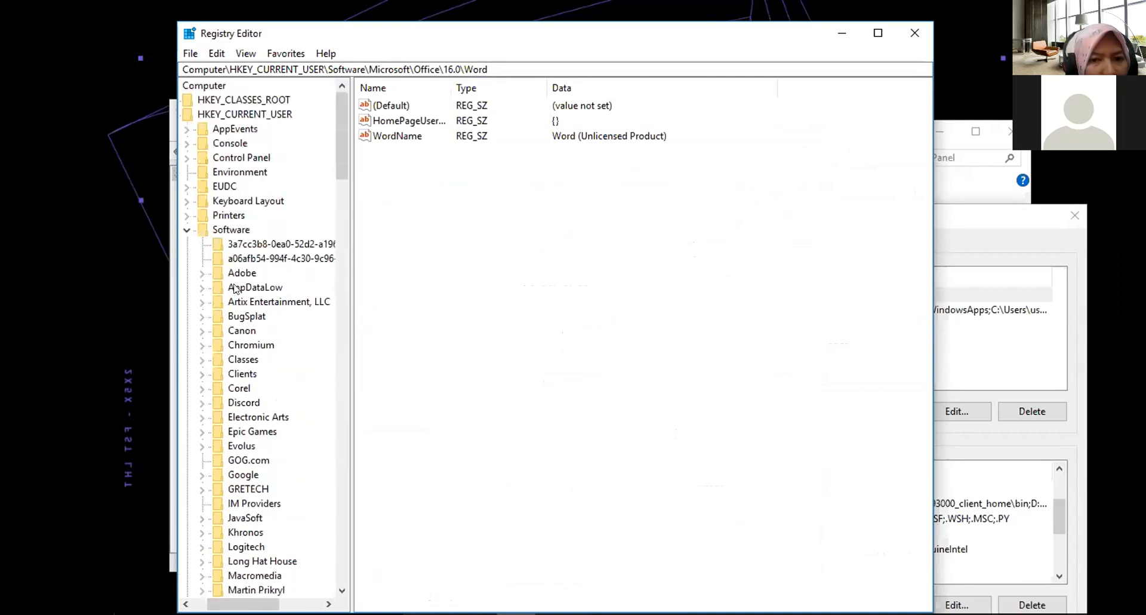
{"action": "left_click_drag", "start_coordinate": [241, 604], "coordinate": [226, 604]}
{"action": "left_click", "coordinate": [203, 114]}
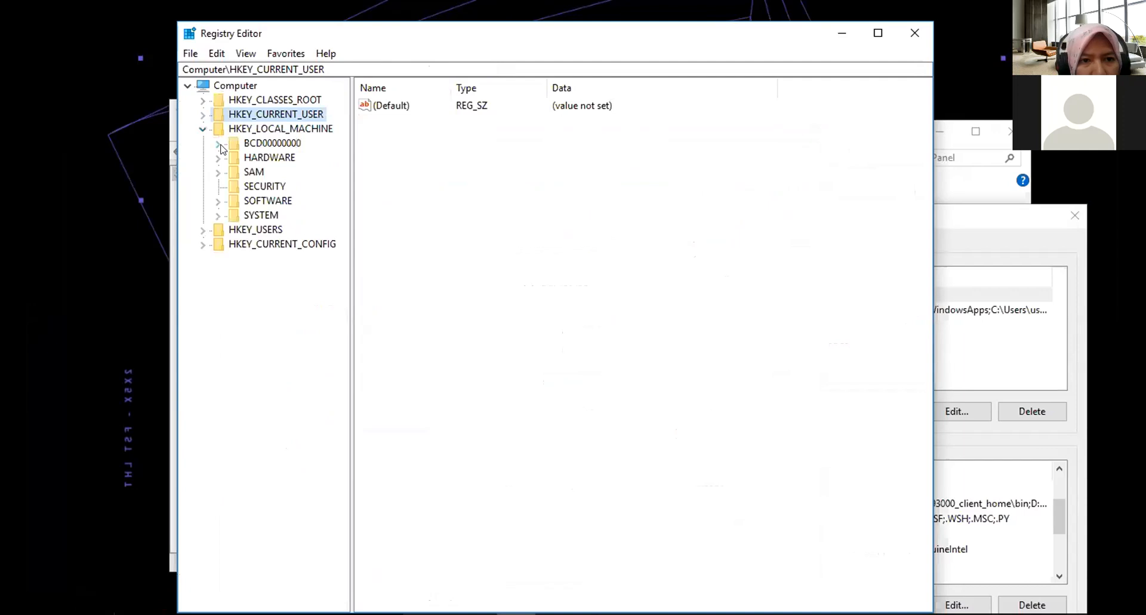
{"action": "left_click", "coordinate": [218, 201]}
{"action": "scroll", "coordinate": [322, 263], "scroll_direction": "down", "scroll_amount": 2}
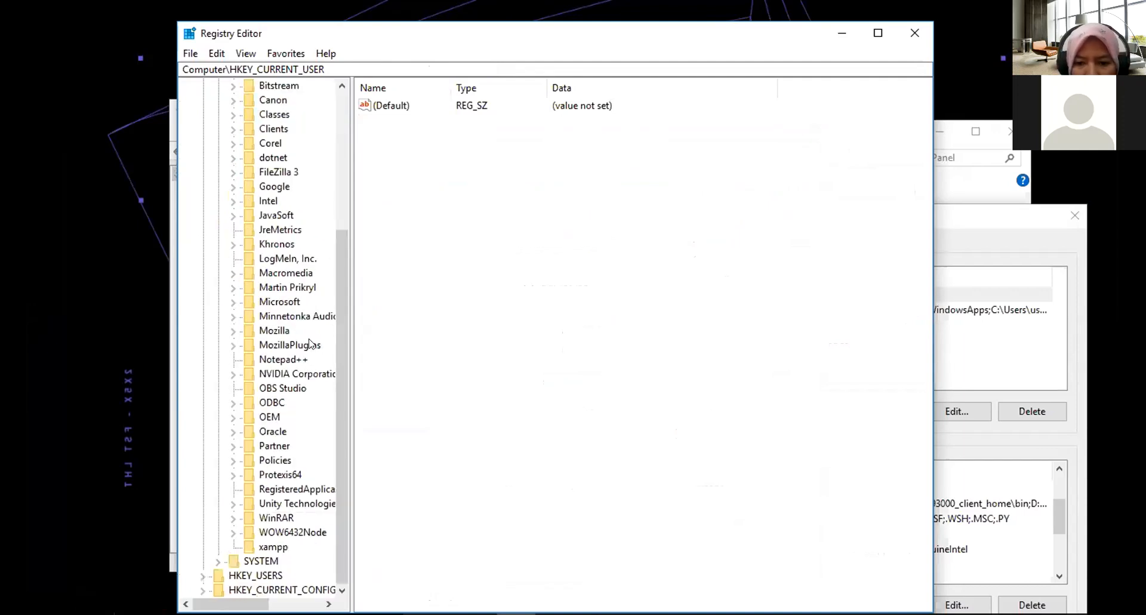
{"action": "left_click", "coordinate": [233, 431]}
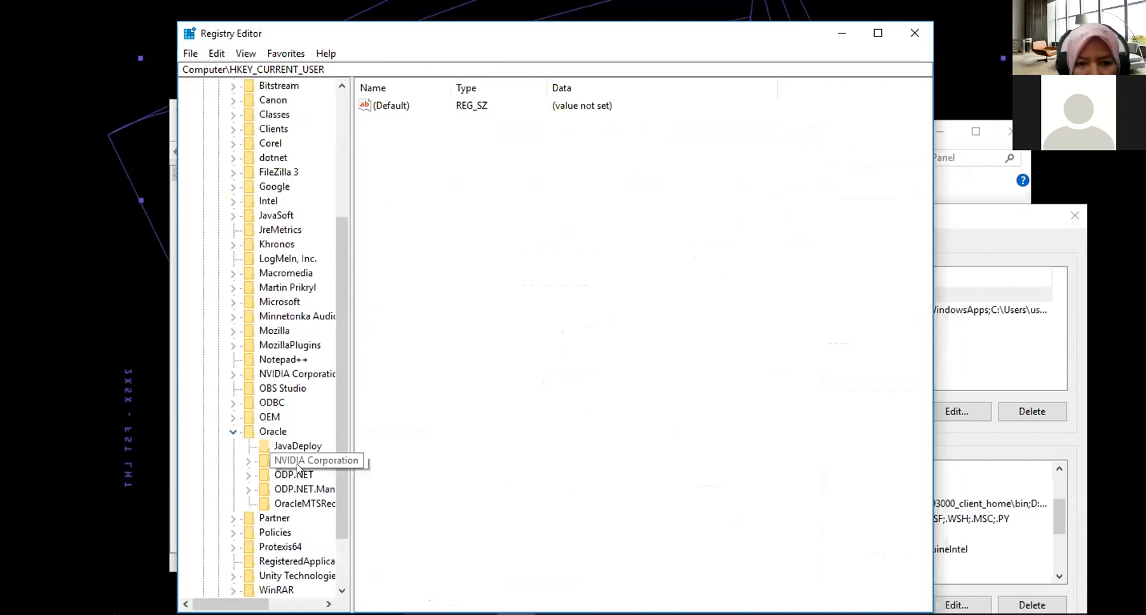
Select the HKEY_LOCAL_MACHINE\SOFTWARE\Oracle key to view its values and subkeys.
{"action": "scroll", "coordinate": [292, 459], "scroll_direction": "down", "scroll_amount": 1}
{"action": "left_click_drag", "start_coordinate": [233, 603], "coordinate": [263, 603]}
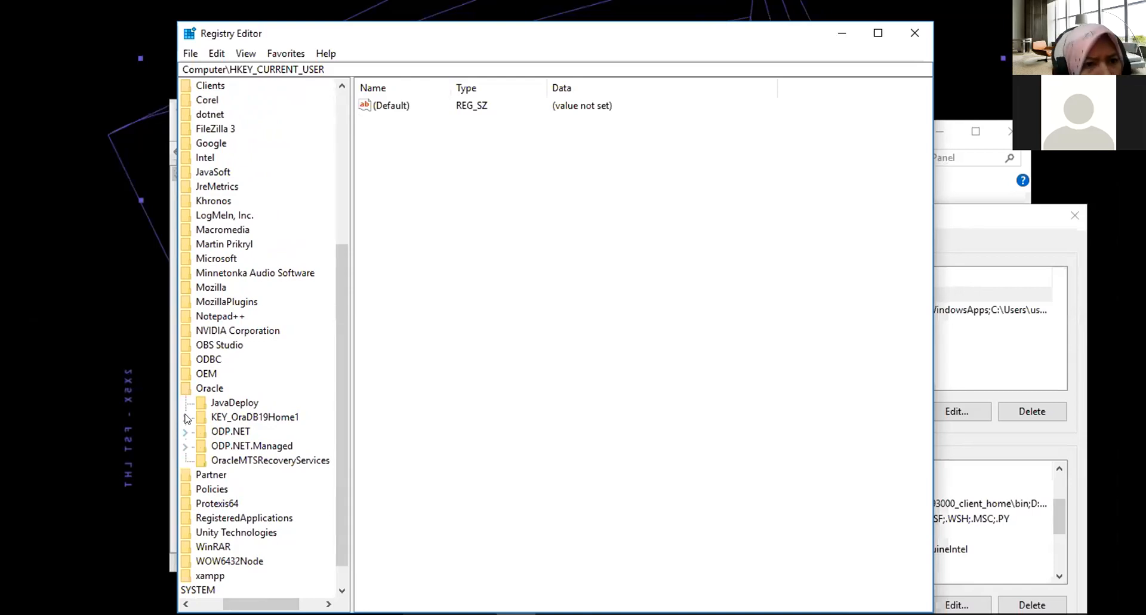
{"action": "left_click_drag", "start_coordinate": [292, 603], "coordinate": [265, 603]}
{"action": "scroll", "coordinate": [217, 504], "scroll_direction": "up", "scroll_amount": 6}
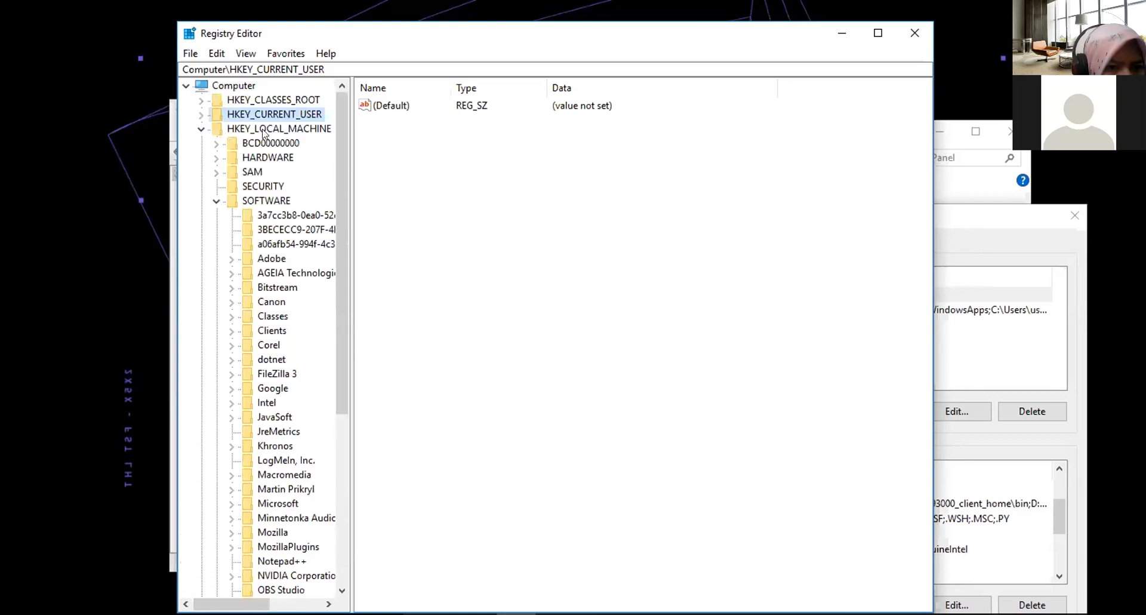
{"action": "scroll", "coordinate": [266, 206], "scroll_direction": "down", "scroll_amount": 4}
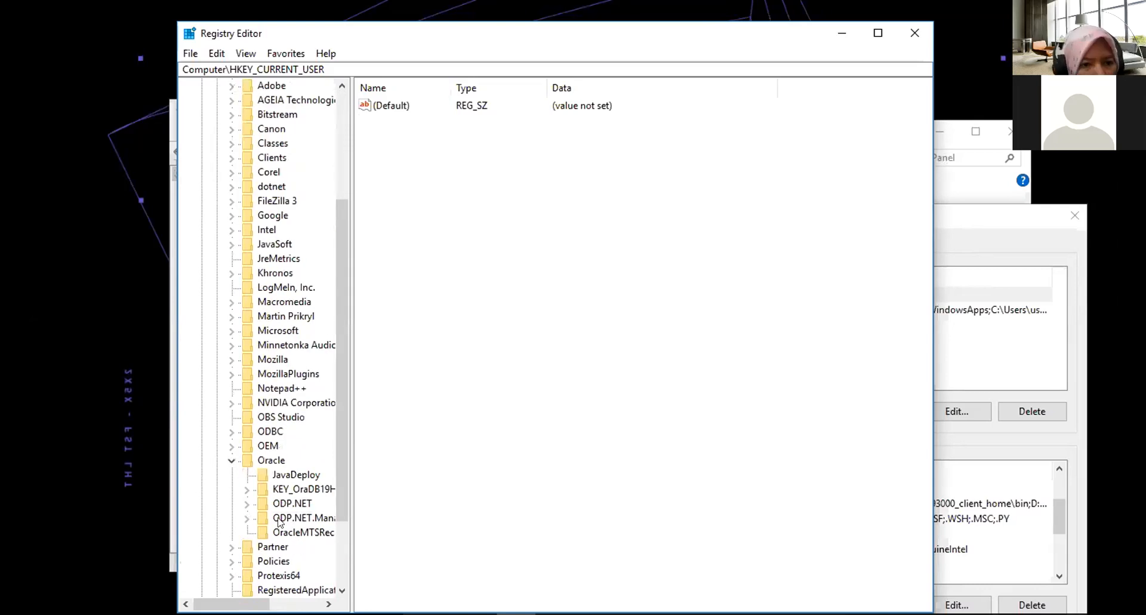
{"action": "left_click_drag", "start_coordinate": [253, 604], "coordinate": [282, 604]}
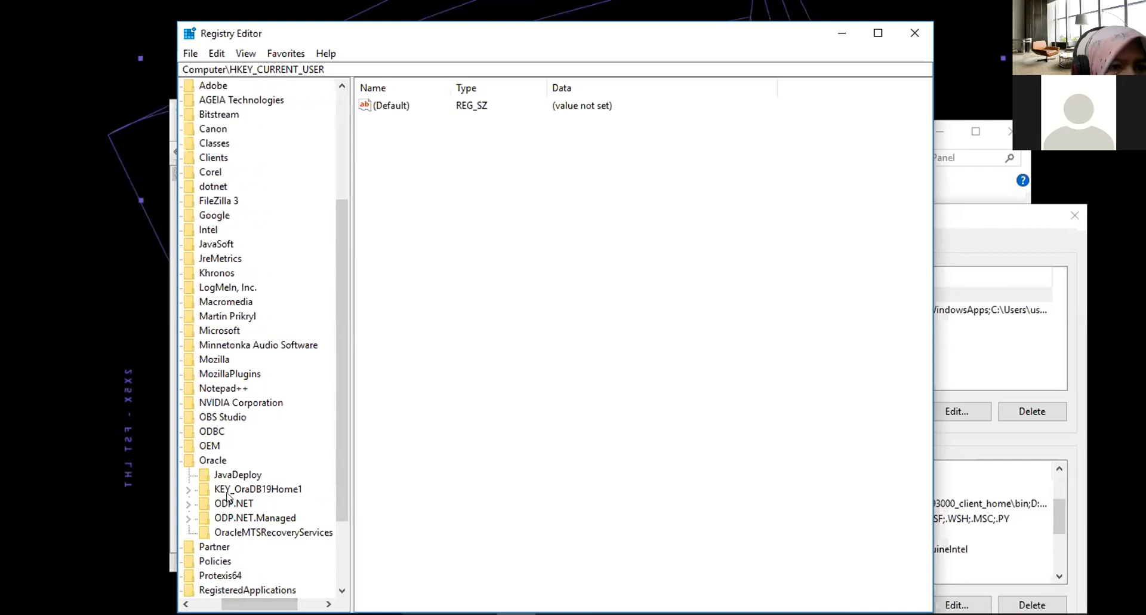
{"action": "left_click", "coordinate": [208, 459]}
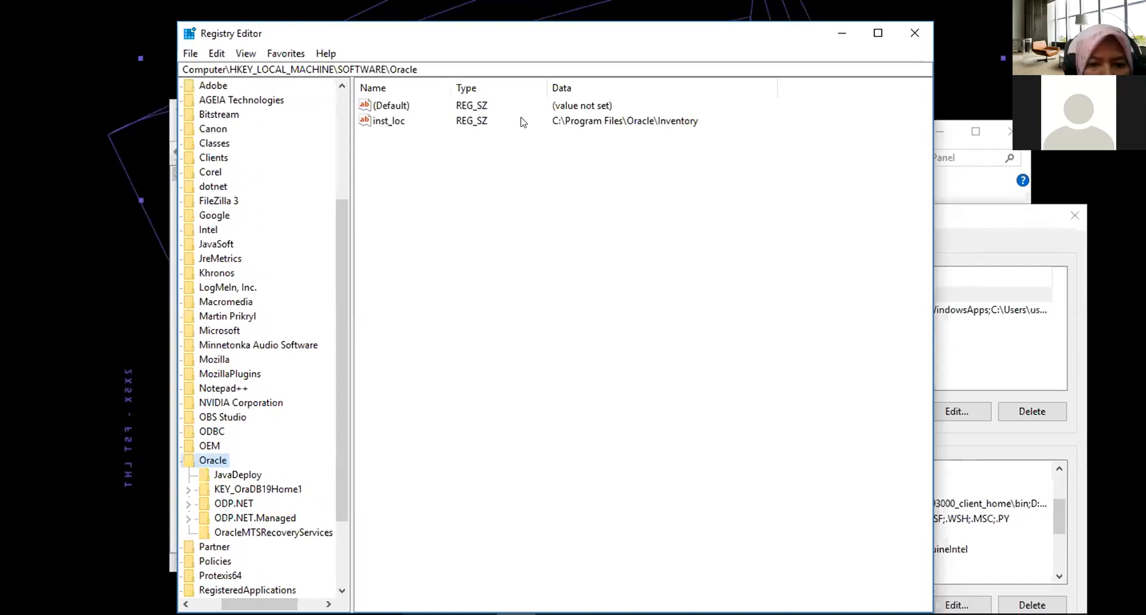
Examine the values under the Oracle key and expand its KEY_OraDB19Home1 subkey.
{"action": "left_click", "coordinate": [403, 120]}
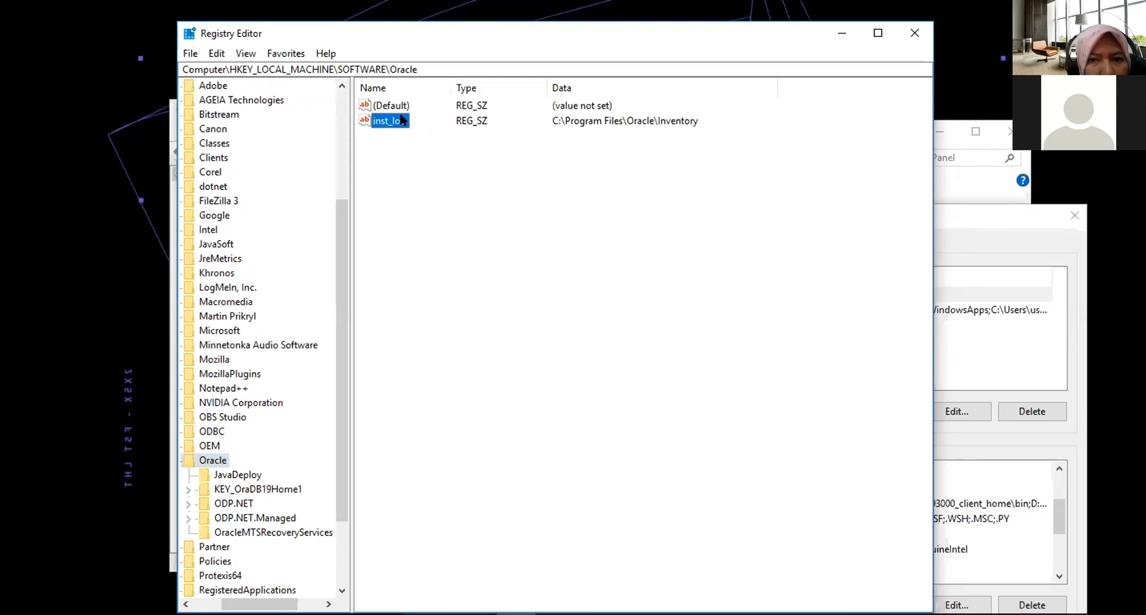
{"action": "left_click", "coordinate": [450, 198]}
{"action": "scroll", "coordinate": [276, 421], "scroll_direction": "down", "scroll_amount": 2}
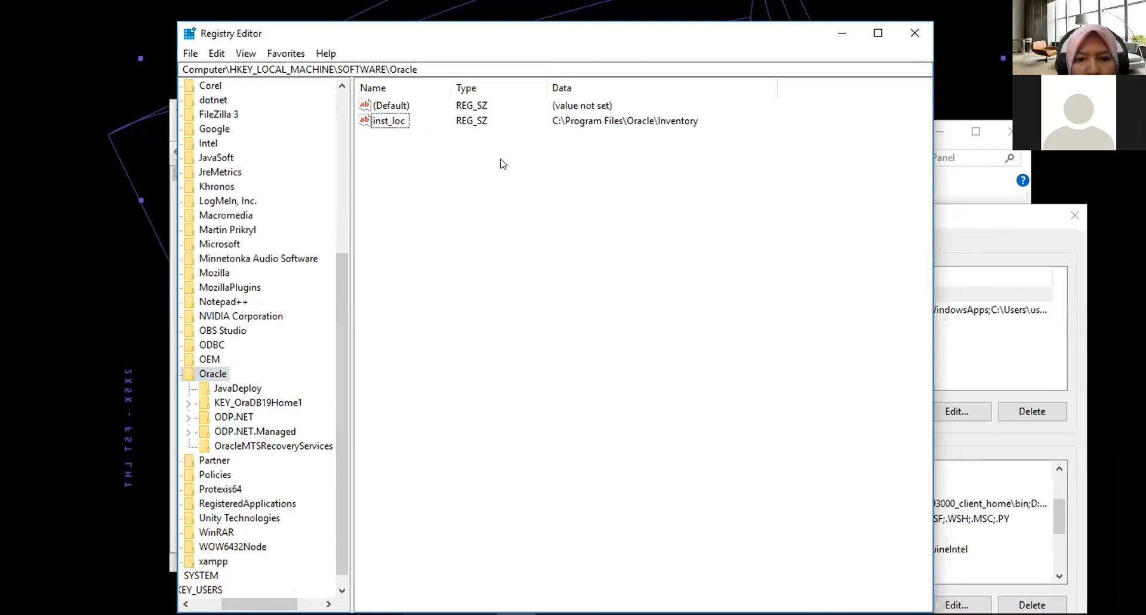
{"action": "left_click", "coordinate": [399, 109]}
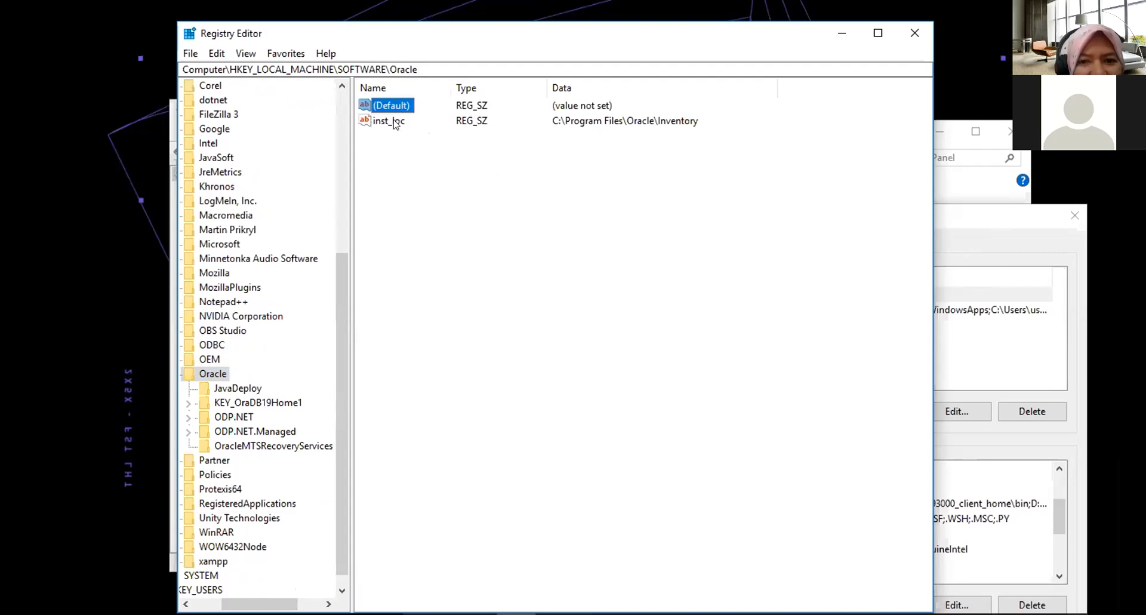
{"action": "left_click", "coordinate": [394, 121], "text": "shift"}
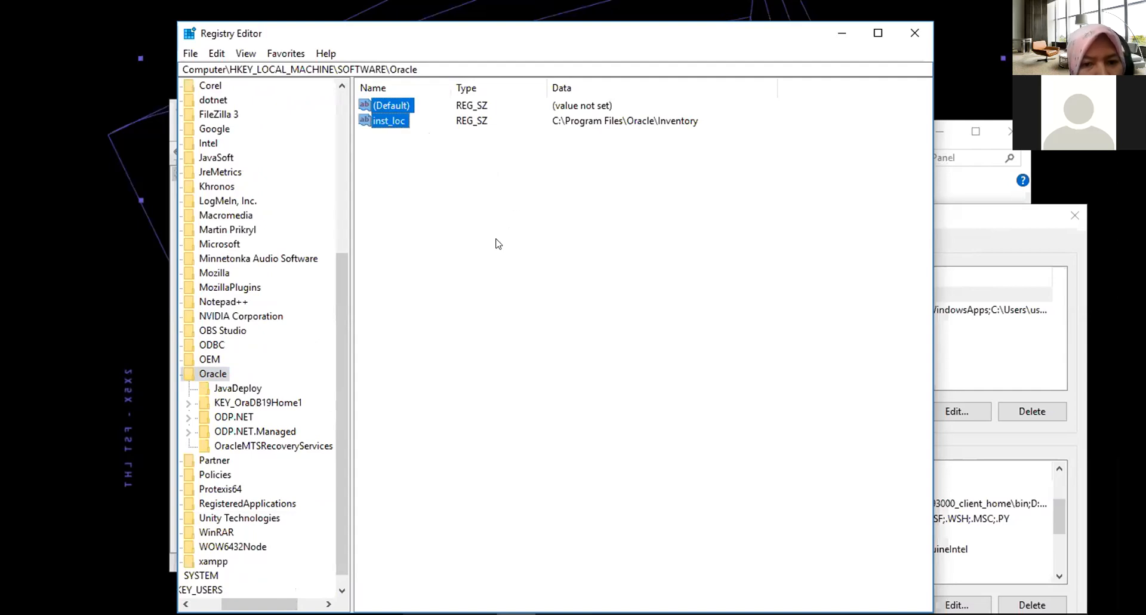
{"action": "left_click", "coordinate": [189, 402]}
{"action": "scroll", "coordinate": [237, 408], "scroll_direction": "down", "scroll_amount": 1}
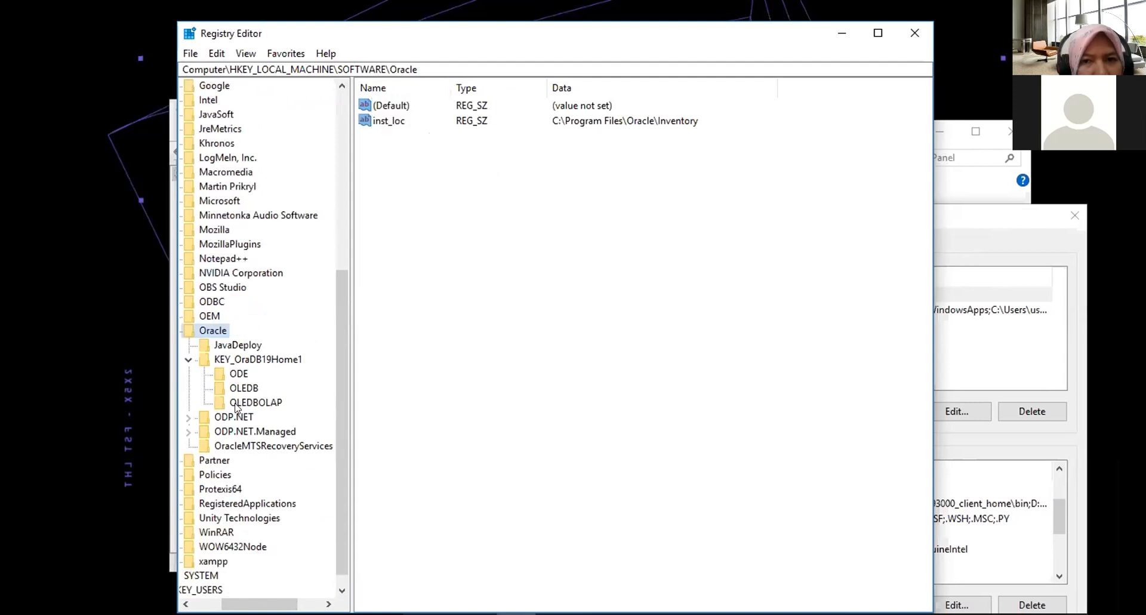
{"action": "left_click", "coordinate": [391, 107]}
{"action": "left_click", "coordinate": [393, 121], "text": "shift"}
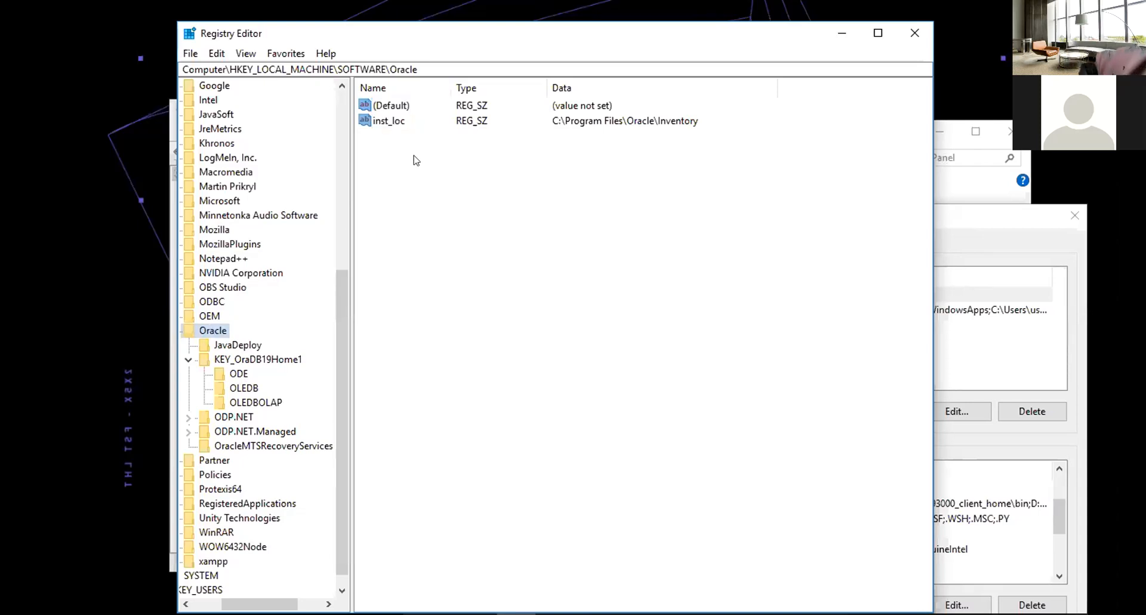
Inspect the values stored in the KEY_OraDB19Home1 key under HKEY_LOCAL_MACHINE\SOFTWARE\Oracle.
{"action": "left_click", "coordinate": [248, 358]}
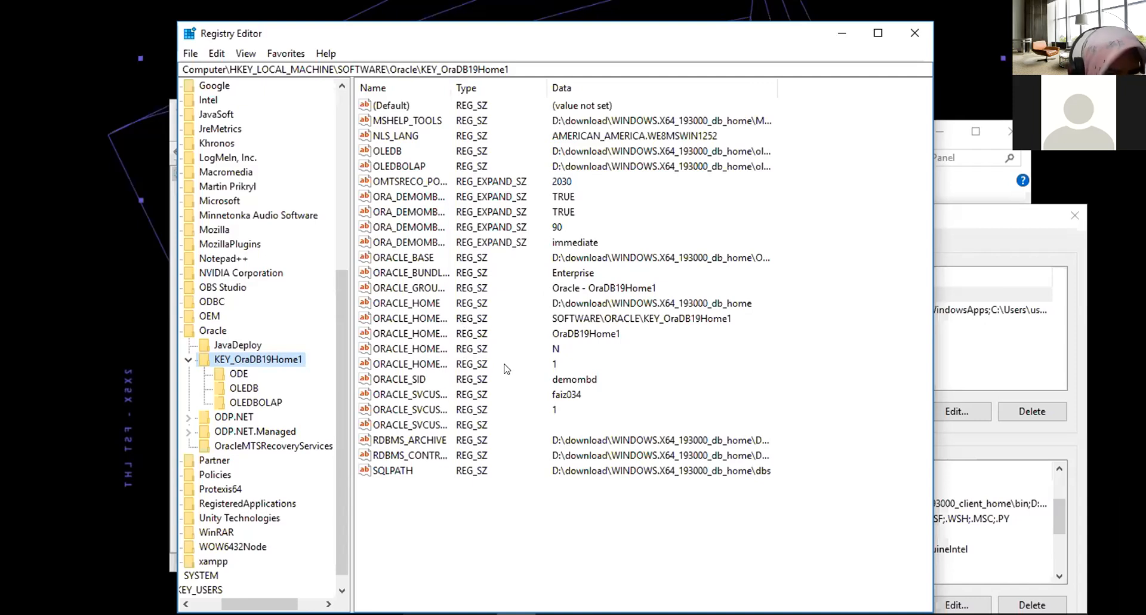
{"action": "left_click_drag", "start_coordinate": [451, 88], "coordinate": [583, 89]}
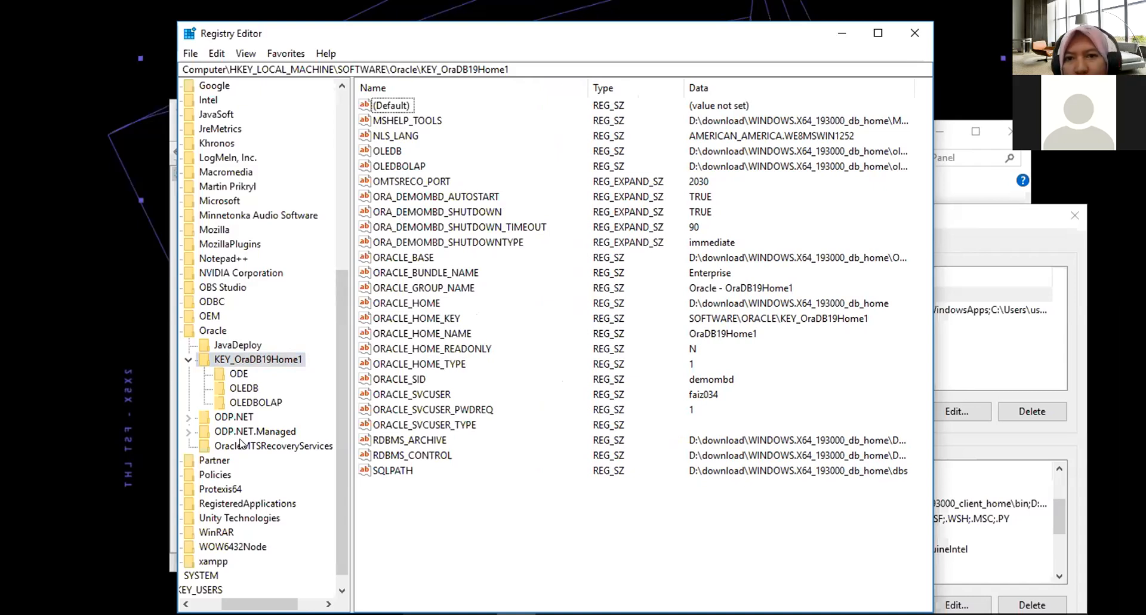
{"action": "left_click", "coordinate": [189, 363]}
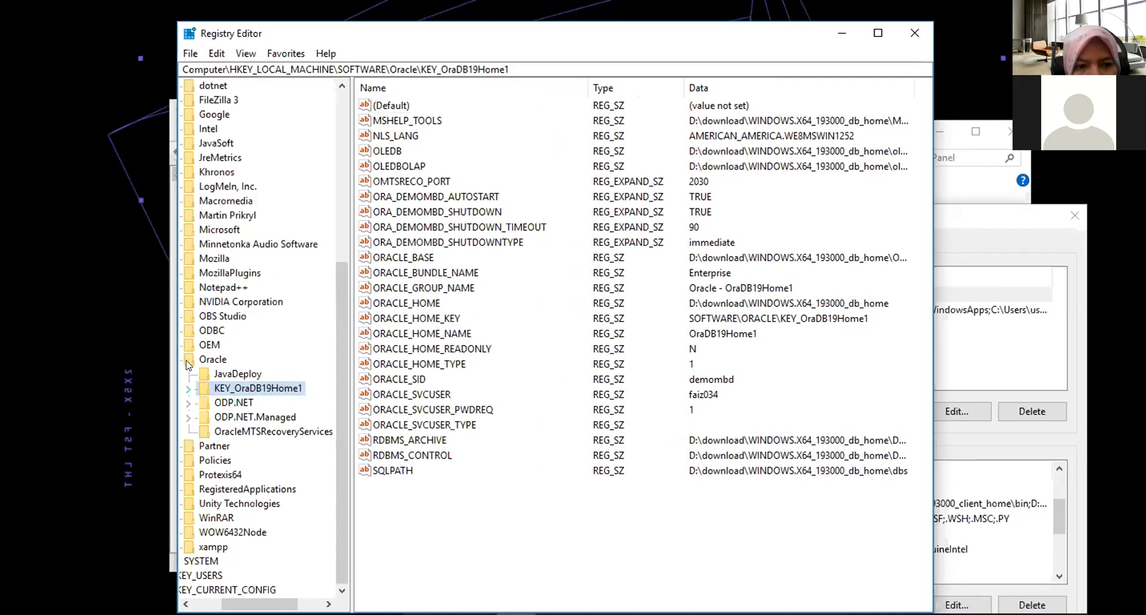
{"action": "left_click", "coordinate": [232, 404]}
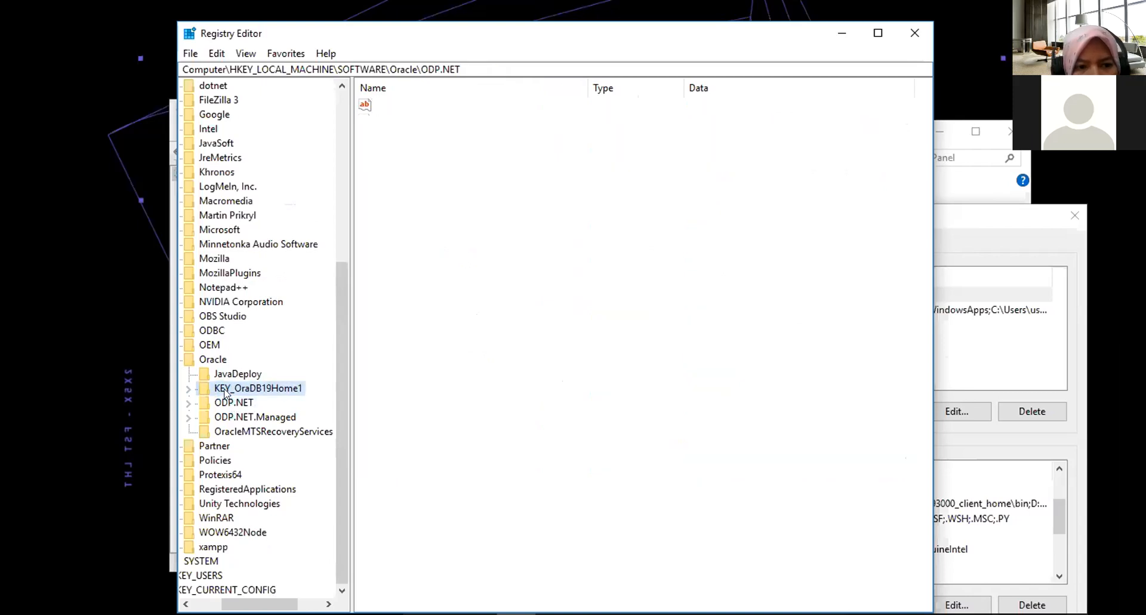
{"action": "left_click", "coordinate": [232, 388]}
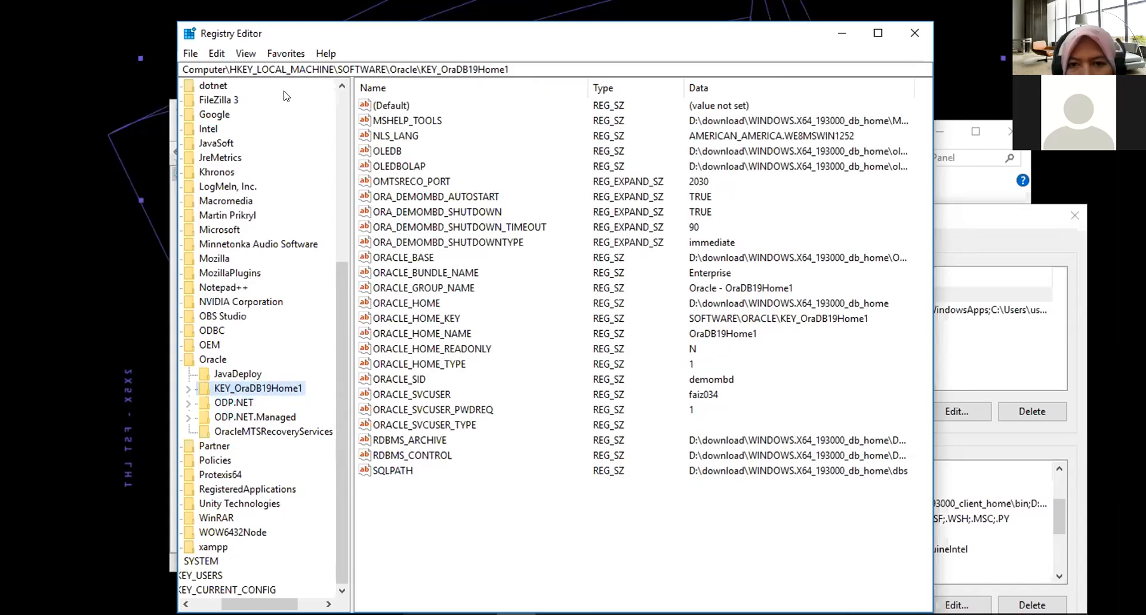
{"action": "left_click", "coordinate": [189, 55]}
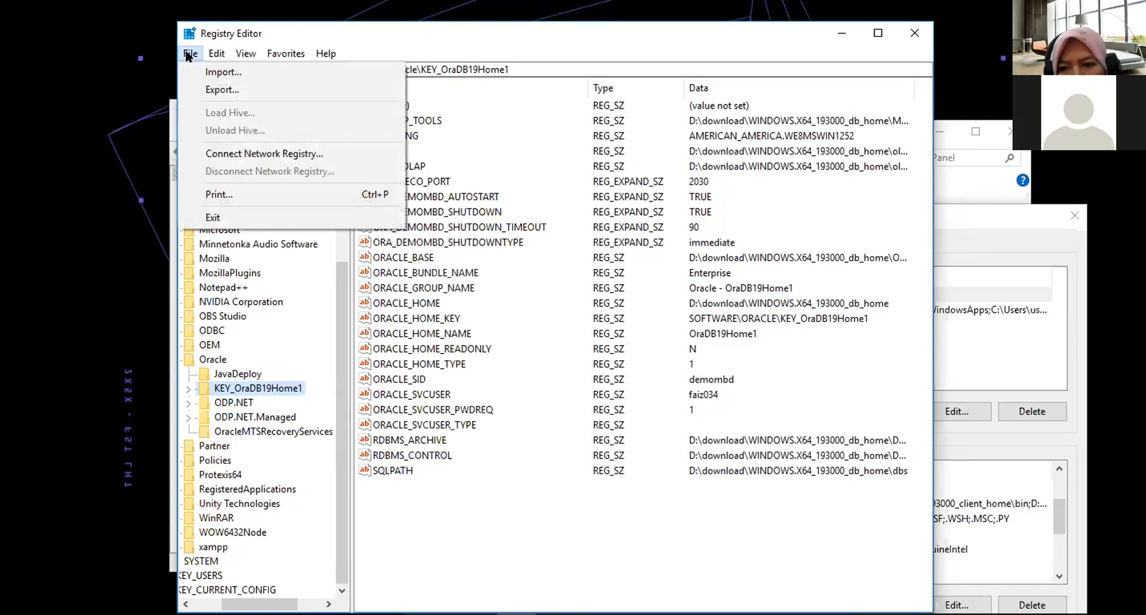
{"action": "left_click", "coordinate": [189, 55]}
{"action": "left_click", "coordinate": [539, 526]}
{"action": "left_click_drag", "start_coordinate": [539, 525], "coordinate": [391, 101]}
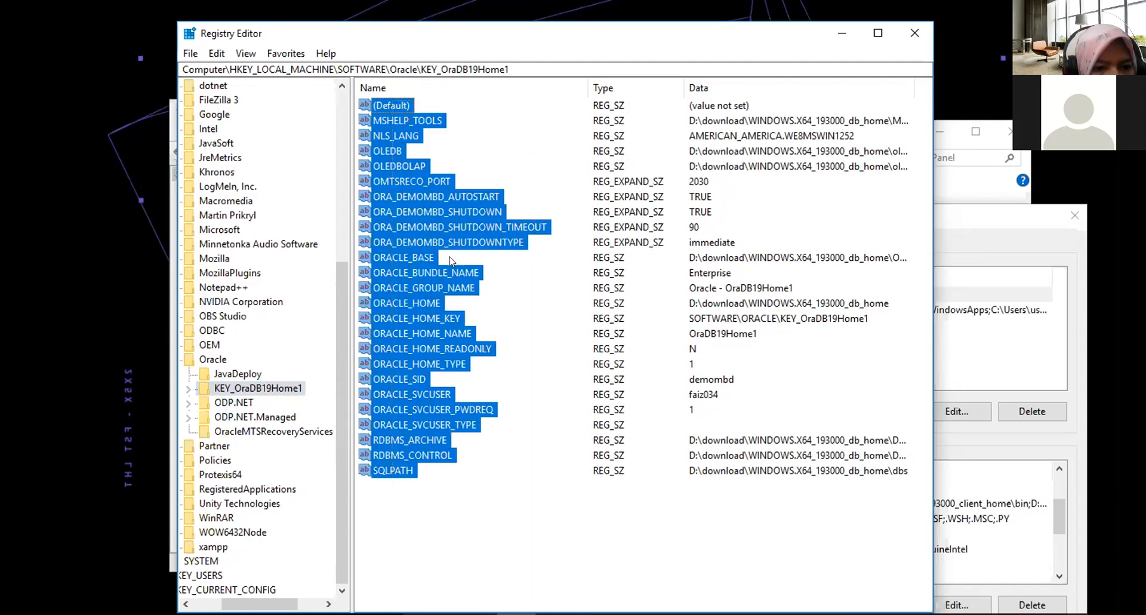
{"action": "left_click", "coordinate": [498, 501]}
{"action": "left_click_drag", "start_coordinate": [482, 470], "coordinate": [389, 114]}
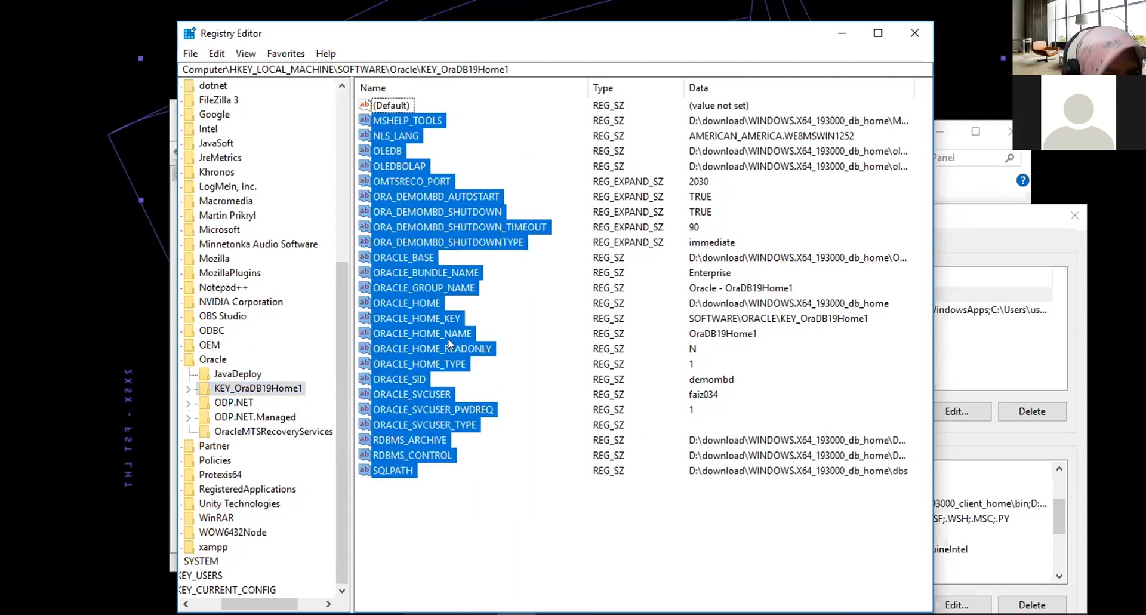
{"action": "left_click", "coordinate": [361, 484]}
Delete the KEY_OraDB19Home1 key and all its subkeys.
{"action": "right_click", "coordinate": [274, 394]}
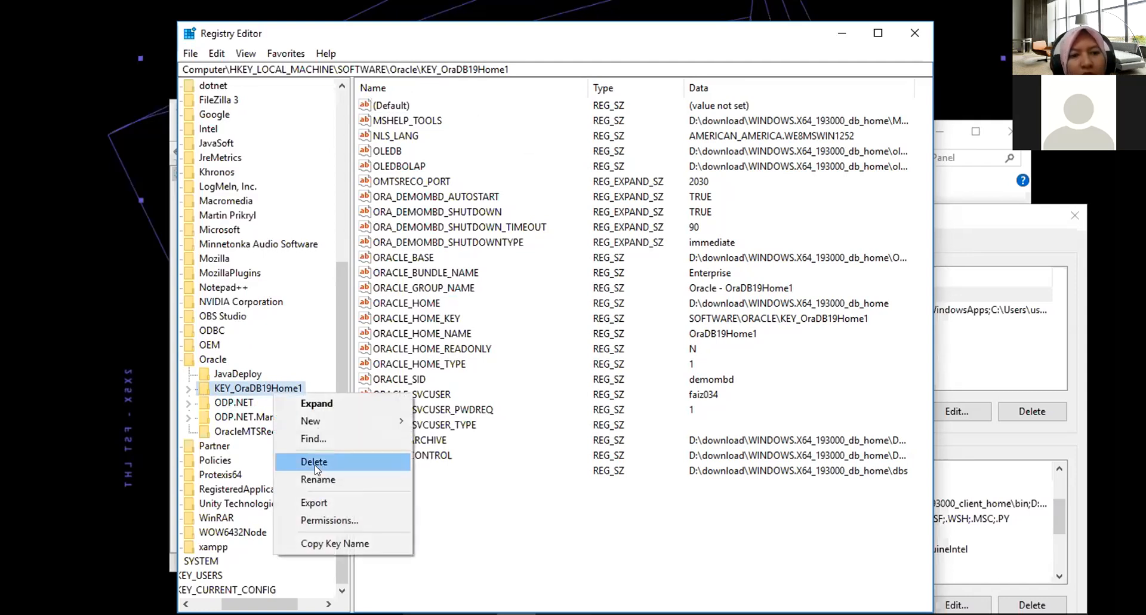
{"action": "left_click", "coordinate": [223, 406]}
{"action": "left_click", "coordinate": [225, 392]}
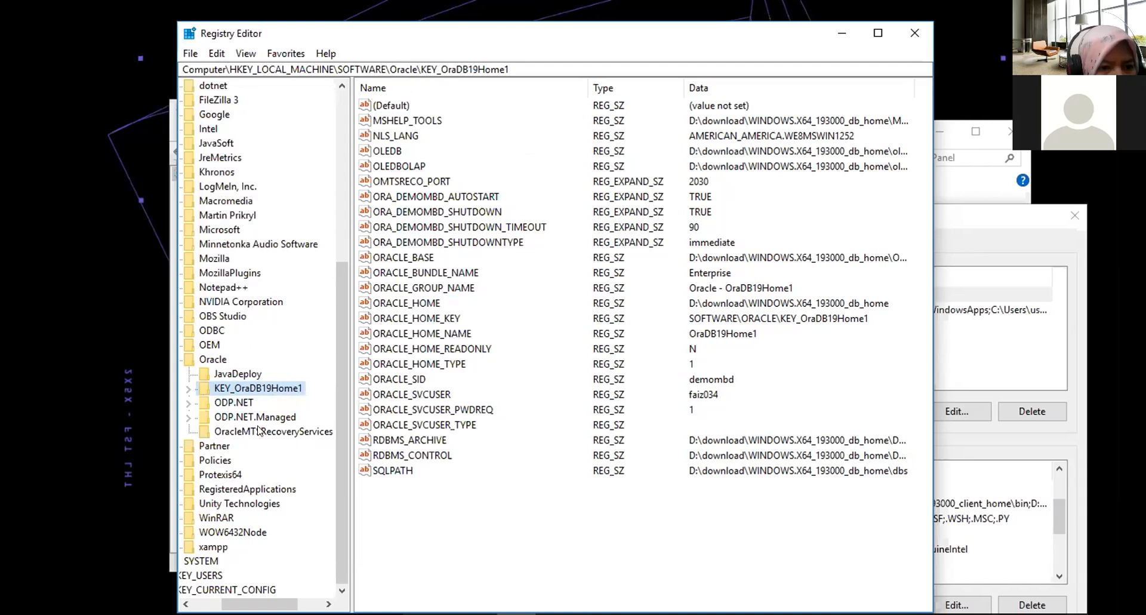
{"action": "right_click", "coordinate": [239, 393]}
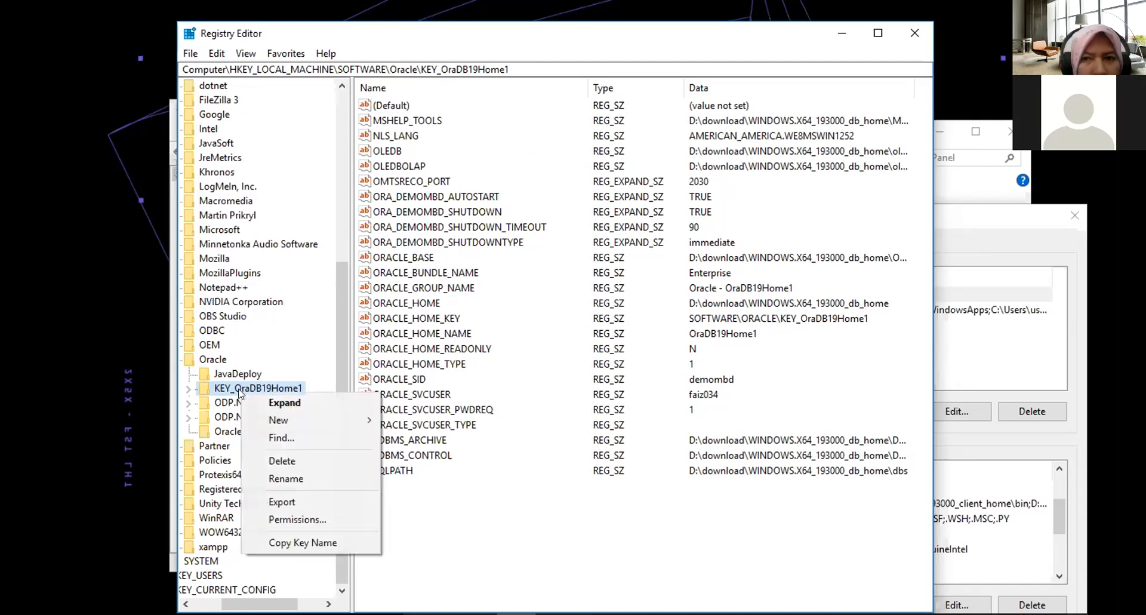
{"action": "left_click", "coordinate": [265, 460]}
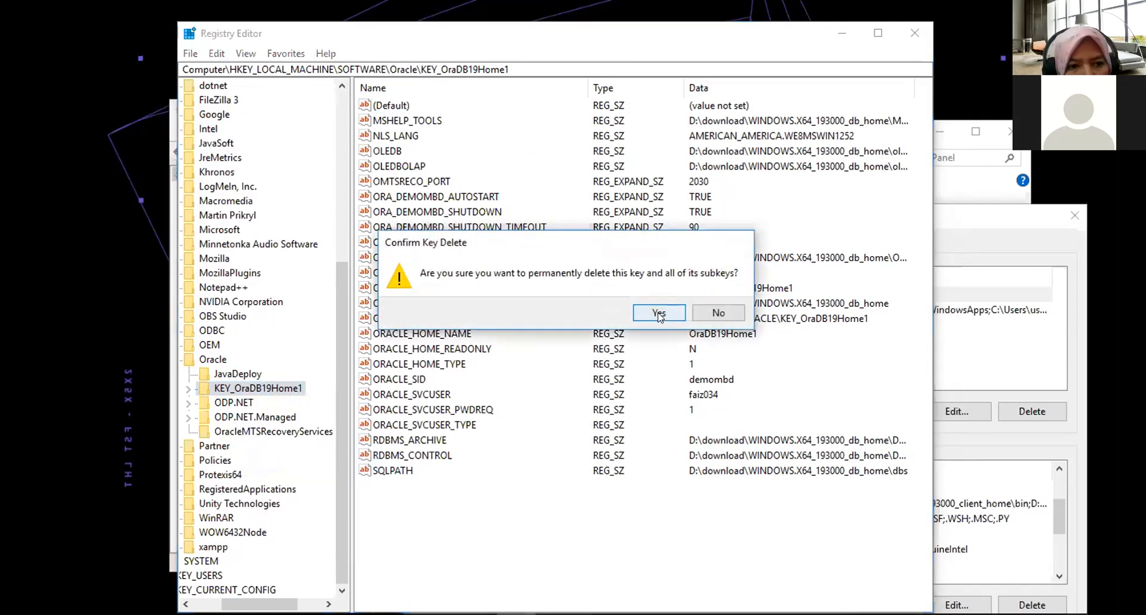
{"action": "left_click", "coordinate": [659, 313]}
Delete the ODP.NET and ODP.NET.Managed keys under HKEY_LOCAL_MACHINE\SOFTWARE\Oracle.
{"action": "right_click", "coordinate": [233, 403]}
{"action": "left_click", "coordinate": [267, 472]}
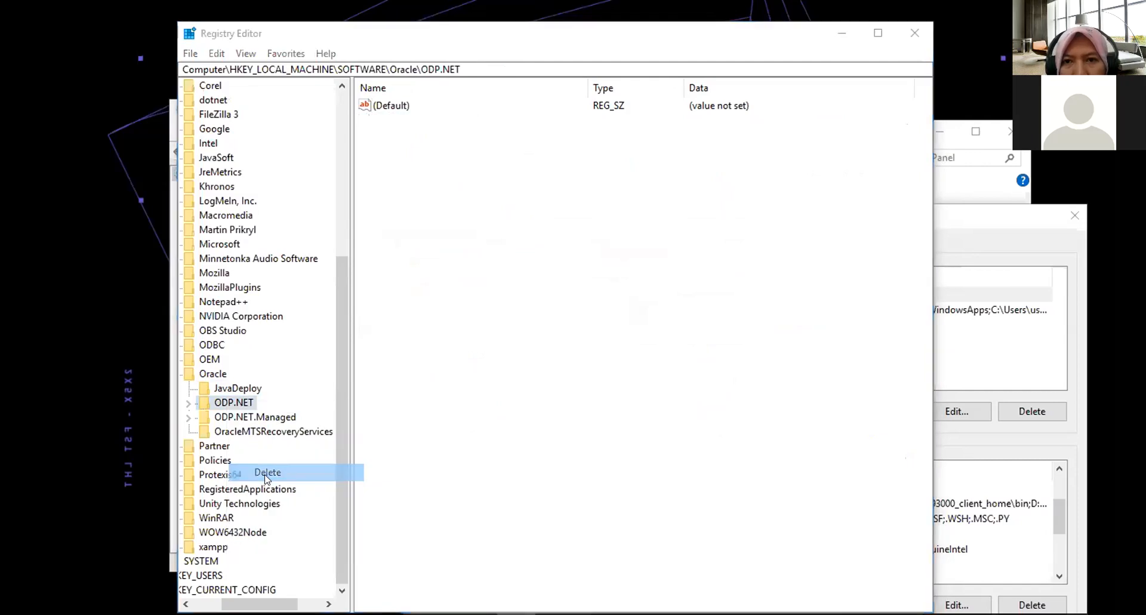
{"action": "left_click", "coordinate": [658, 312]}
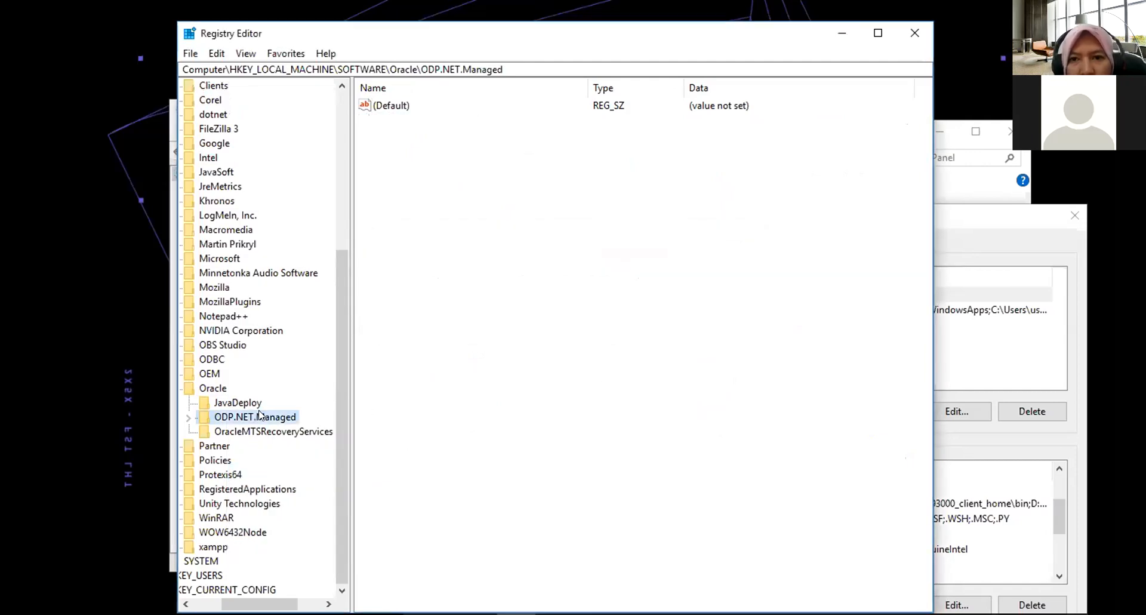
{"action": "right_click", "coordinate": [260, 416]}
{"action": "left_click", "coordinate": [296, 487]}
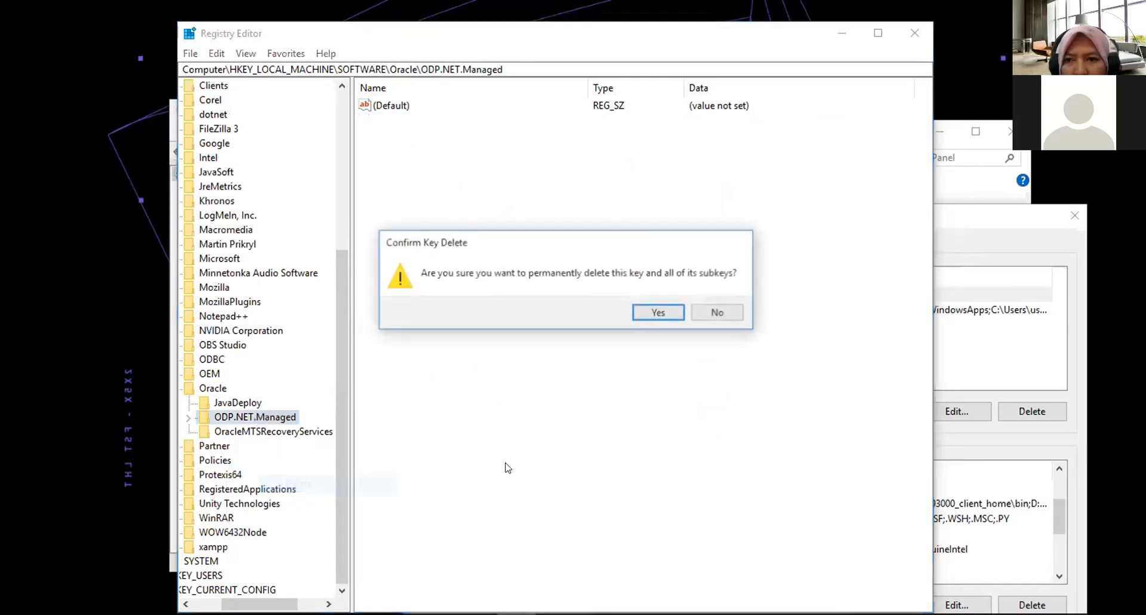
{"action": "left_click", "coordinate": [658, 313]}
Delete the OracleMTSRecoveryServices key under HKEY_LOCAL_MACHINE\SOFTWARE\Oracle.
{"action": "right_click", "coordinate": [221, 432]}
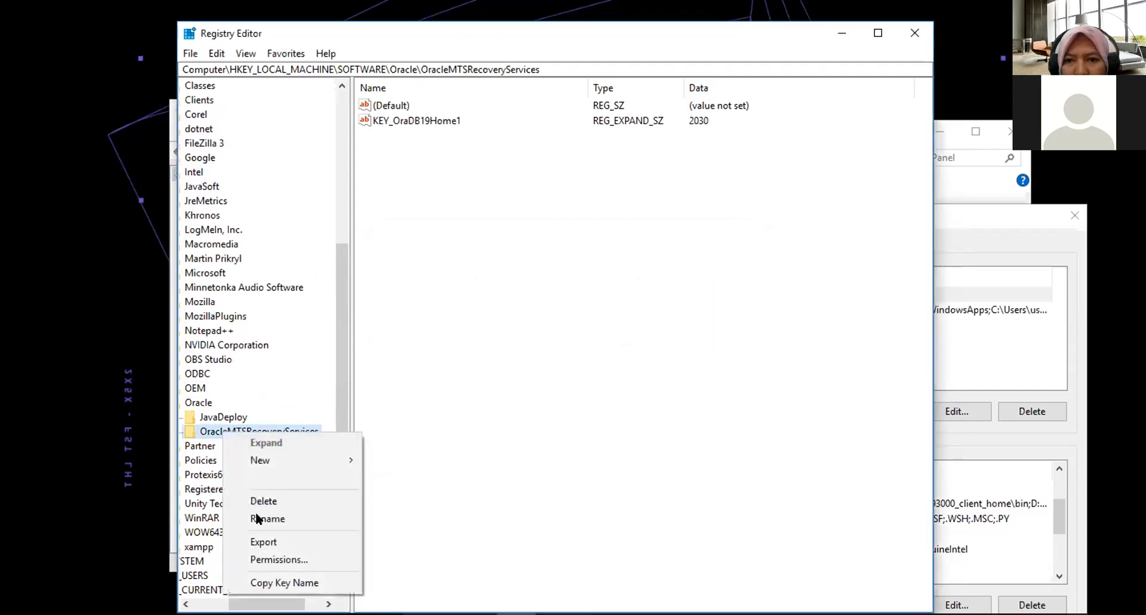
{"action": "left_click", "coordinate": [259, 500]}
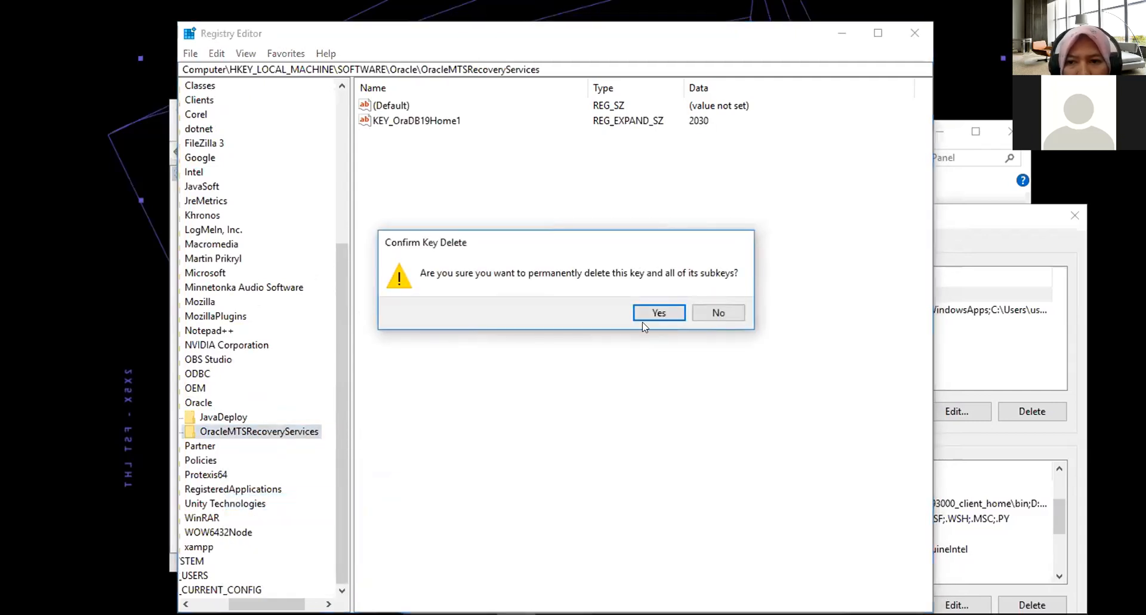
{"action": "left_click", "coordinate": [643, 315]}
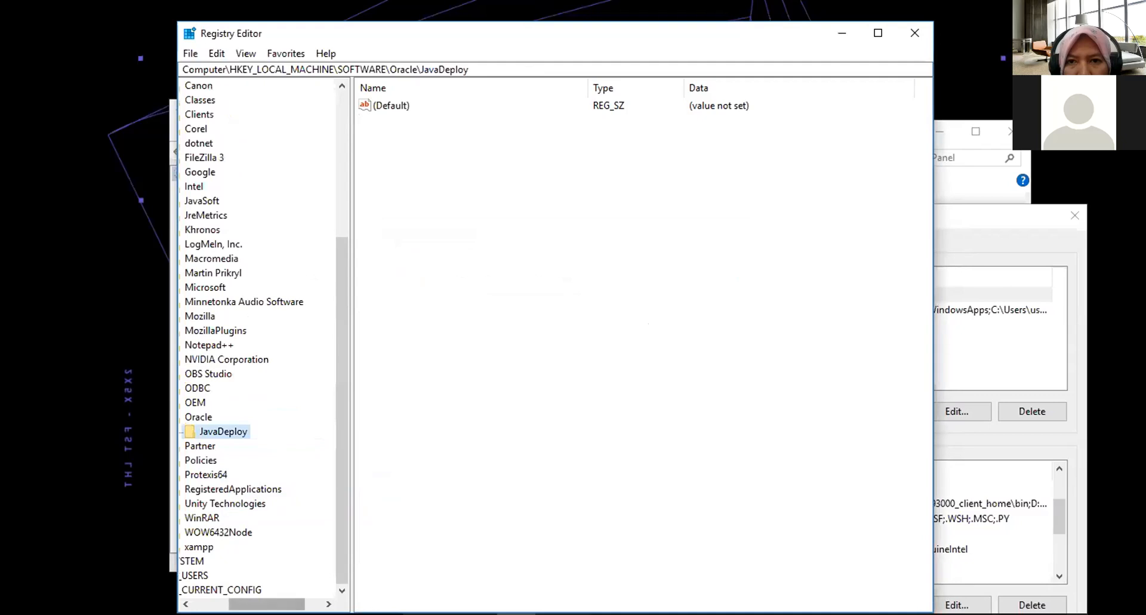
Open HKEY_LOCAL_MACHINE\SOFTWARE\WOW6432Node\Oracle and try to delete its KEY_OraClient19Home1 key.
{"action": "left_click_drag", "start_coordinate": [267, 603], "coordinate": [249, 603]}
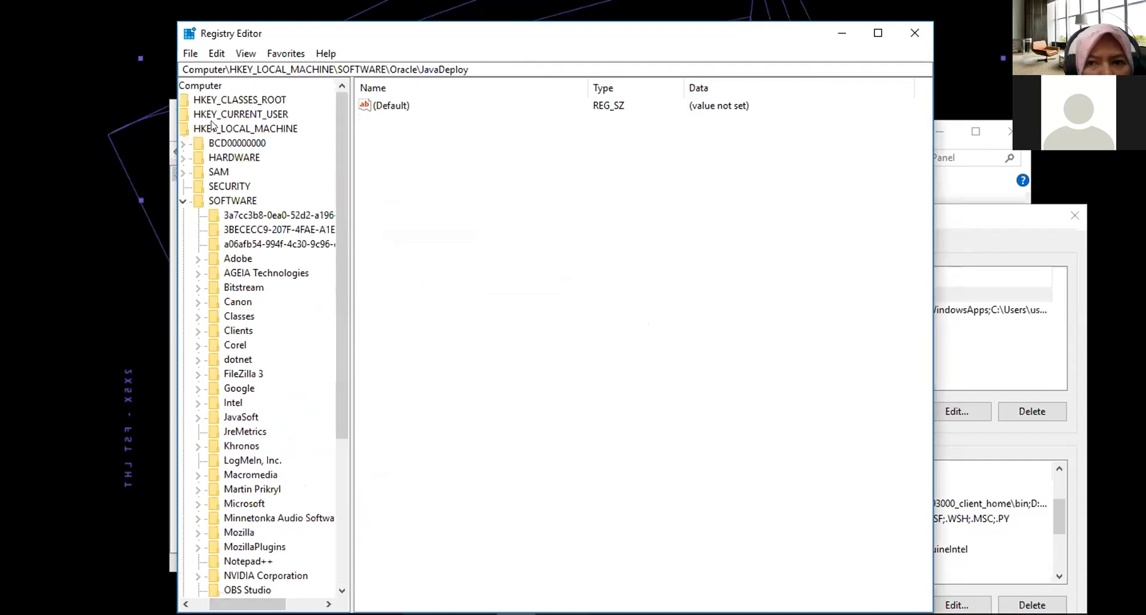
{"action": "left_click_drag", "start_coordinate": [263, 604], "coordinate": [245, 604]}
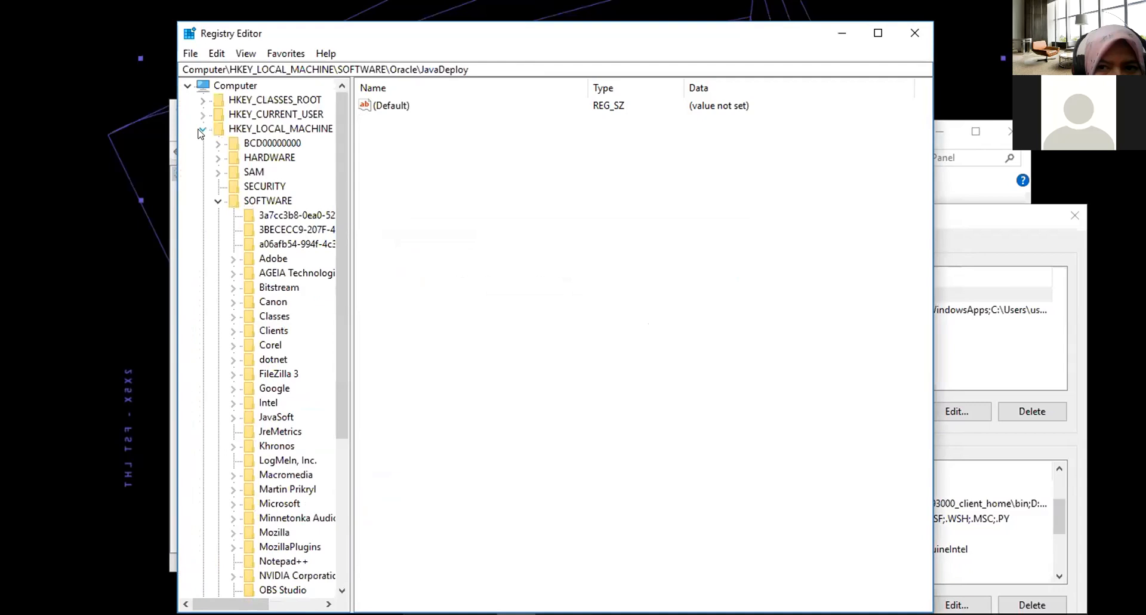
{"action": "scroll", "coordinate": [267, 317], "scroll_direction": "down", "scroll_amount": 2}
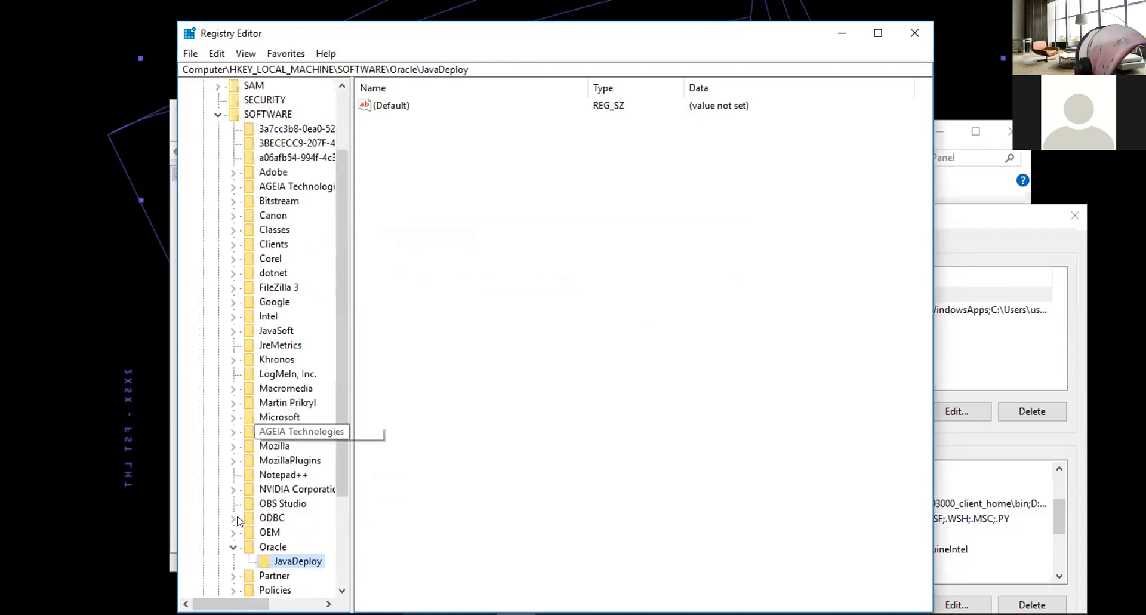
{"action": "scroll", "coordinate": [232, 560], "scroll_direction": "down", "scroll_amount": 3}
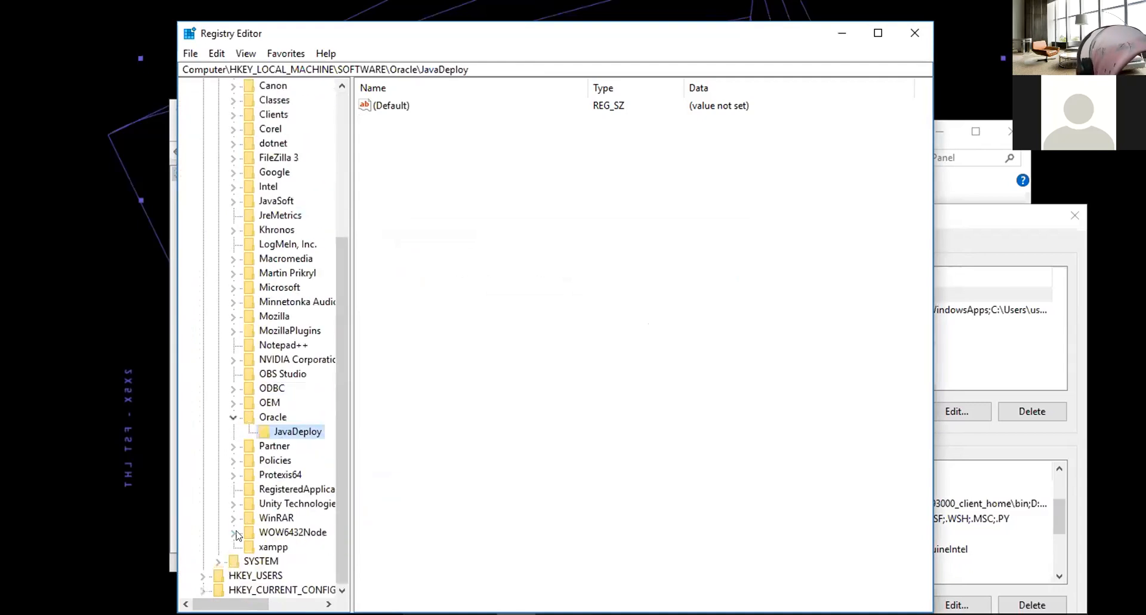
{"action": "left_click", "coordinate": [234, 532]}
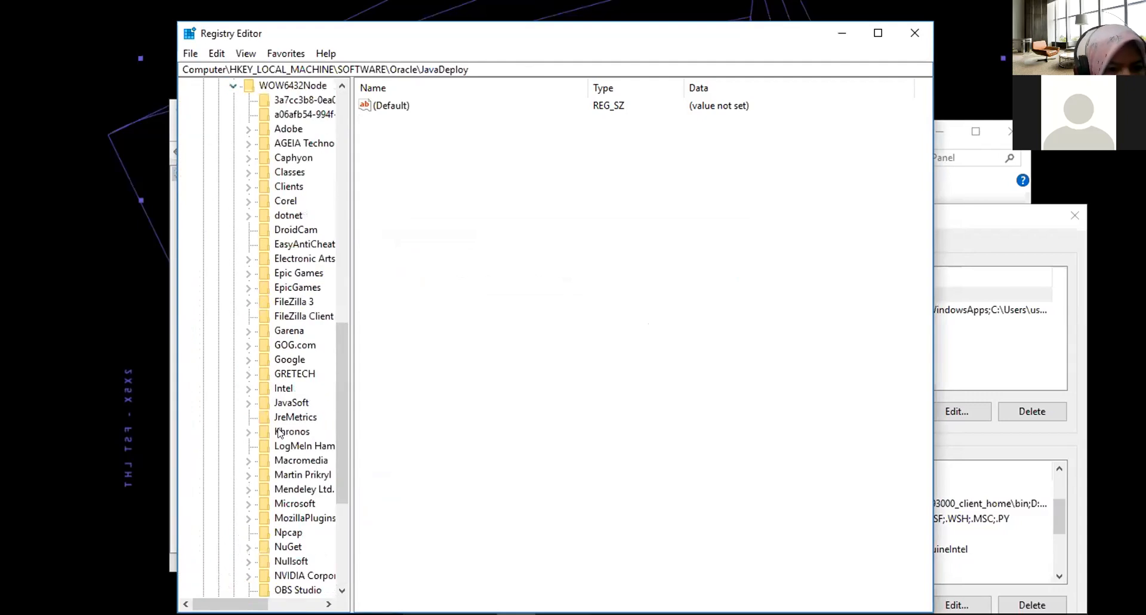
{"action": "scroll", "coordinate": [291, 276], "scroll_direction": "down", "scroll_amount": 2}
{"action": "scroll", "coordinate": [291, 275], "scroll_direction": "down", "scroll_amount": 3}
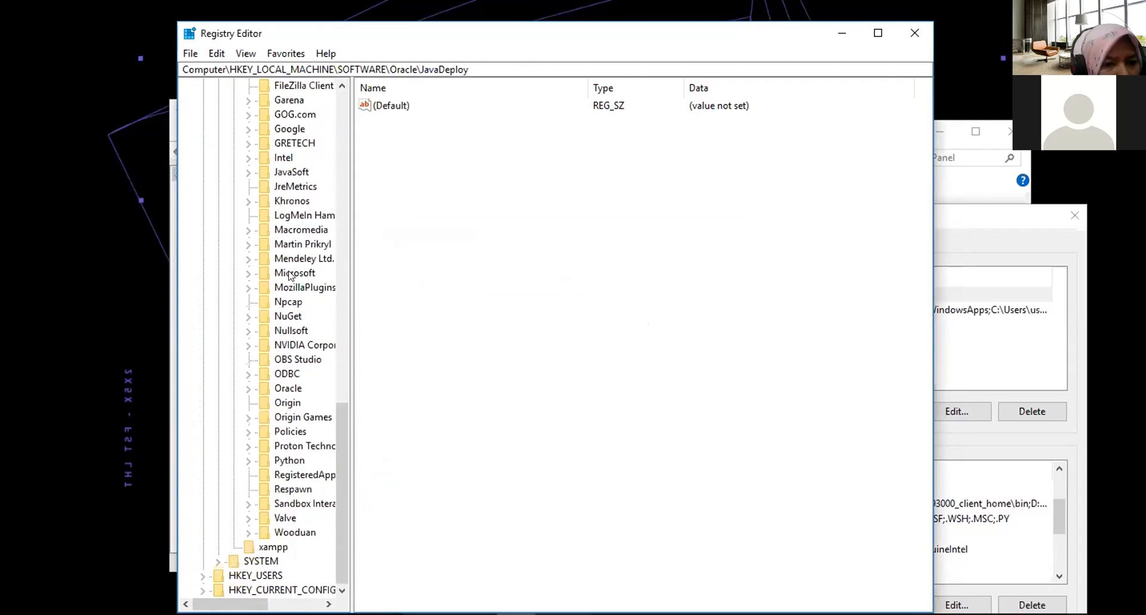
{"action": "left_click", "coordinate": [249, 389]}
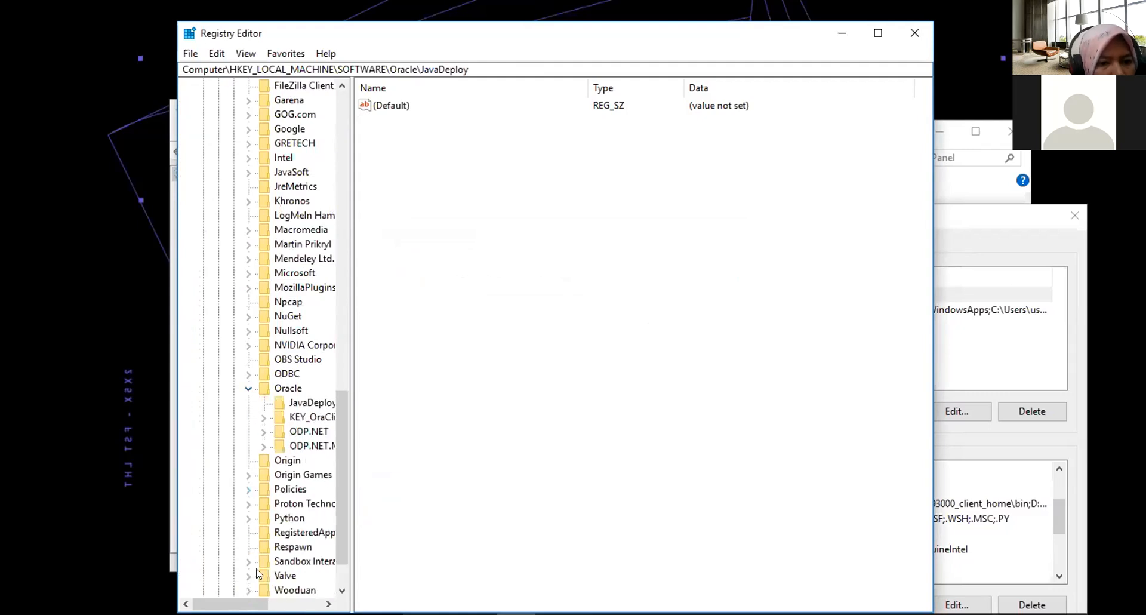
{"action": "left_click_drag", "start_coordinate": [232, 604], "coordinate": [267, 603]}
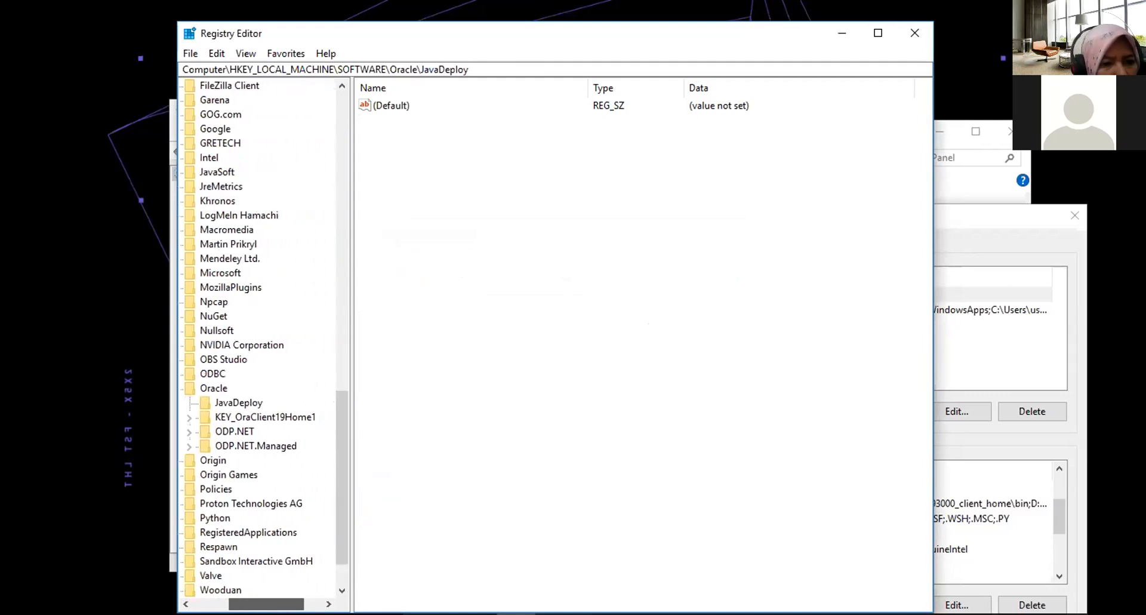
{"action": "scroll", "coordinate": [278, 471], "scroll_direction": "down", "scroll_amount": 1}
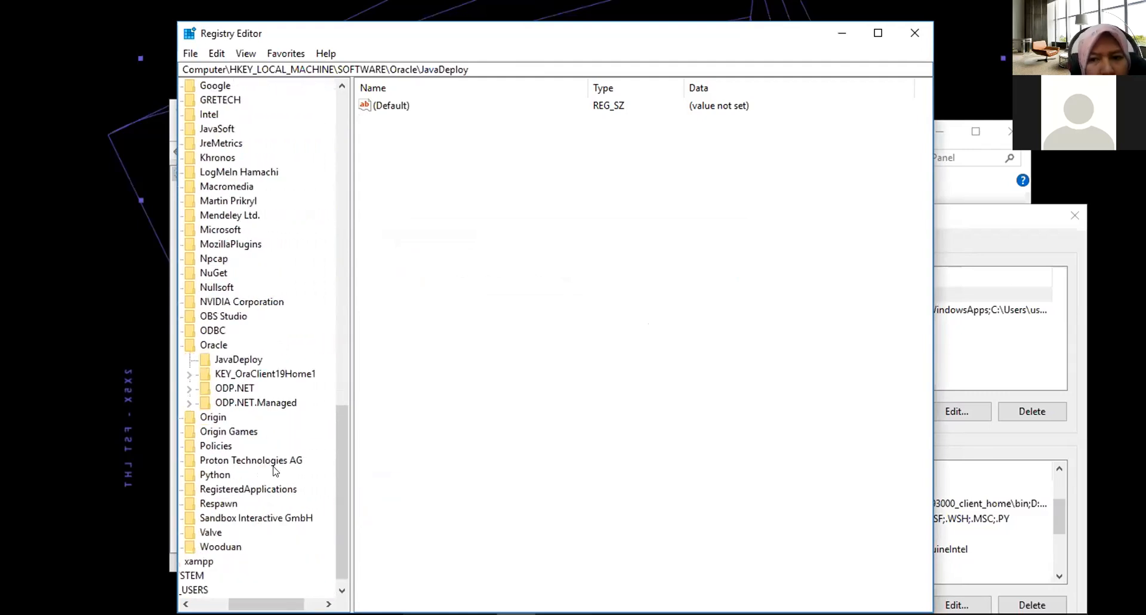
{"action": "left_click", "coordinate": [250, 376]}
{"action": "right_click", "coordinate": [274, 376]}
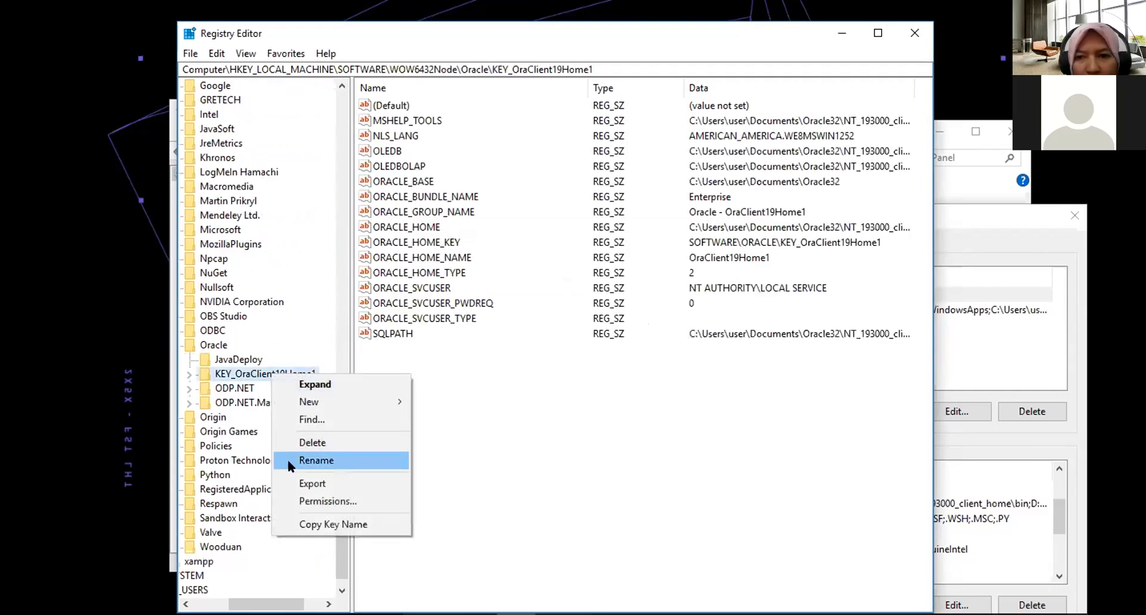
{"action": "left_click", "coordinate": [314, 442]}
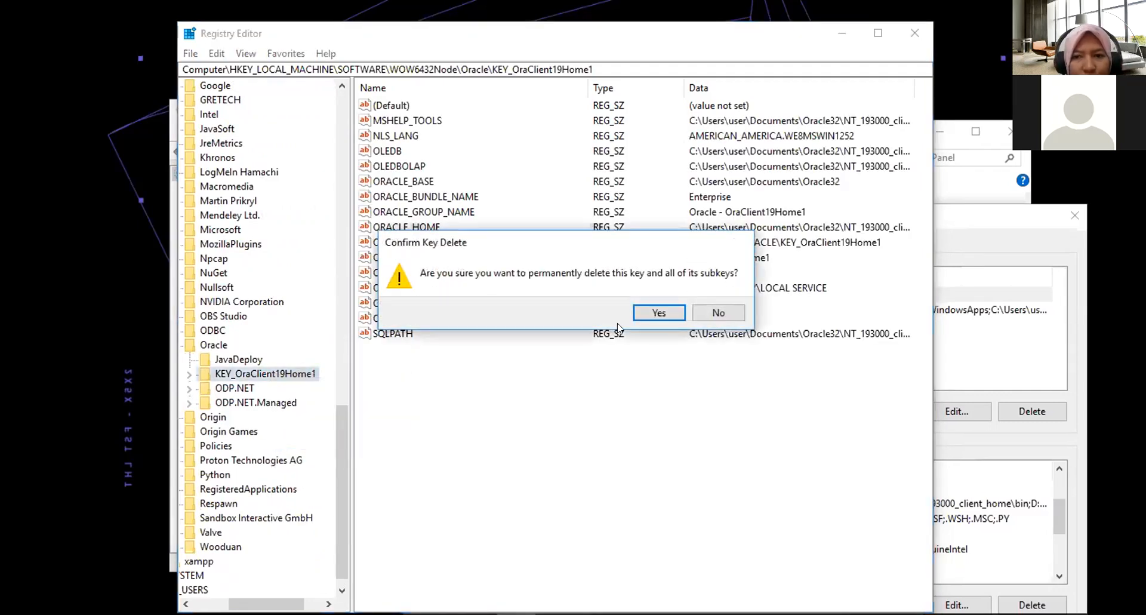
{"action": "left_click", "coordinate": [650, 314]}
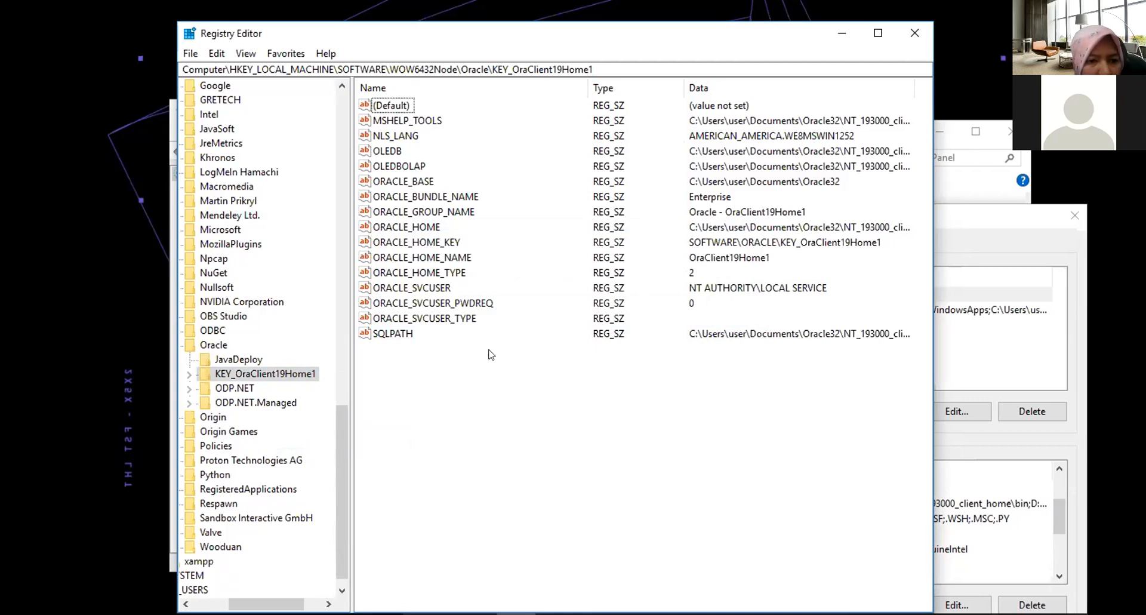
Delete the KEY_OraClient19Home1 key and all its subkeys under WOW6432Node\Oracle.
{"action": "left_click", "coordinate": [214, 341]}
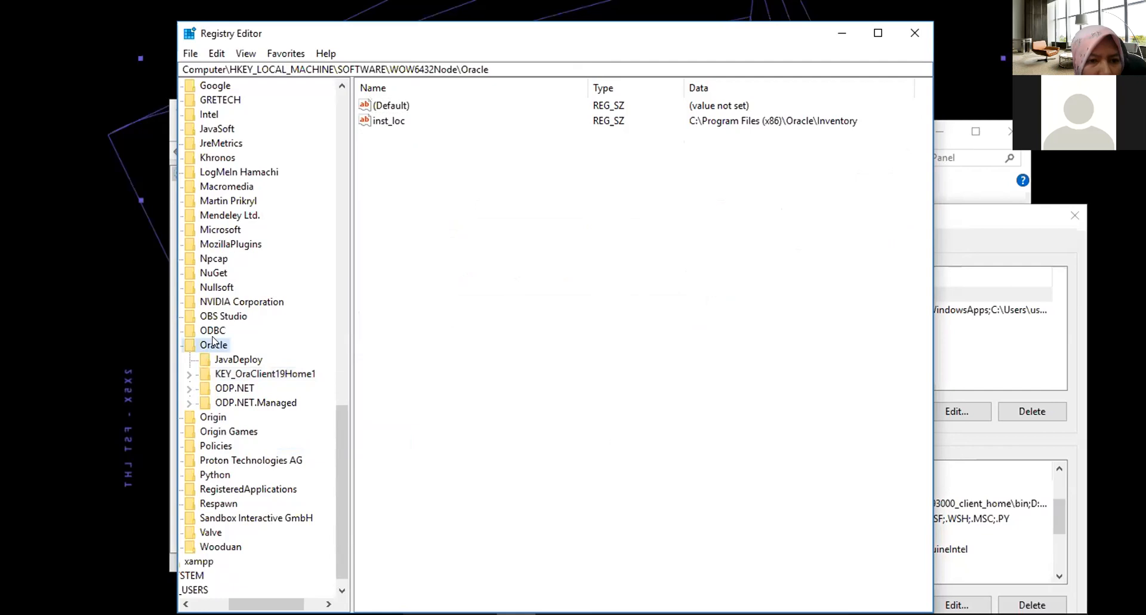
{"action": "left_click", "coordinate": [246, 374]}
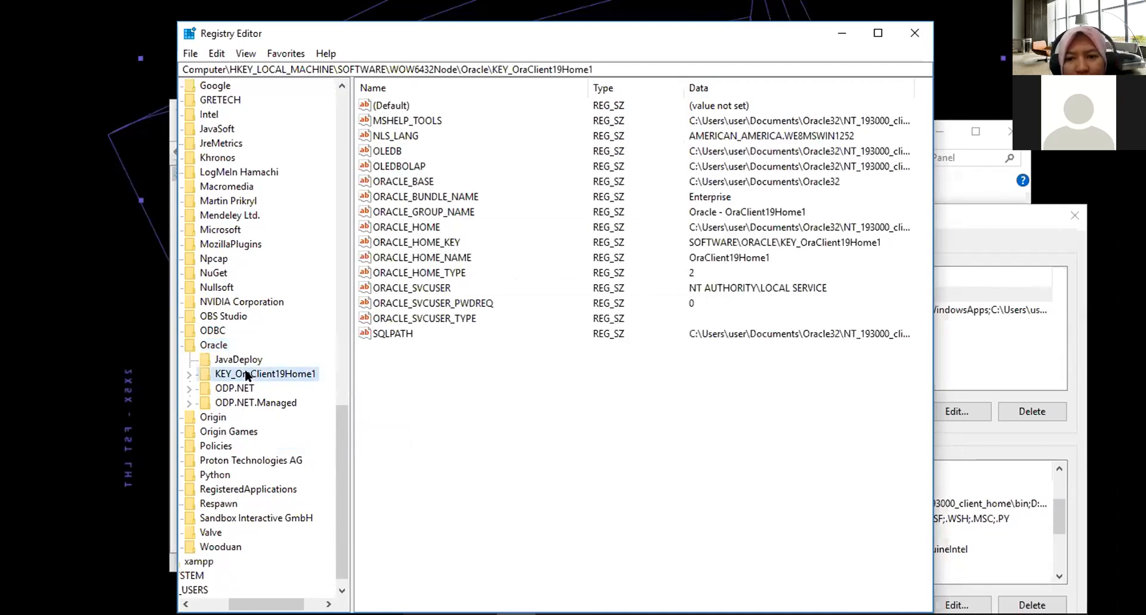
{"action": "right_click", "coordinate": [247, 374]}
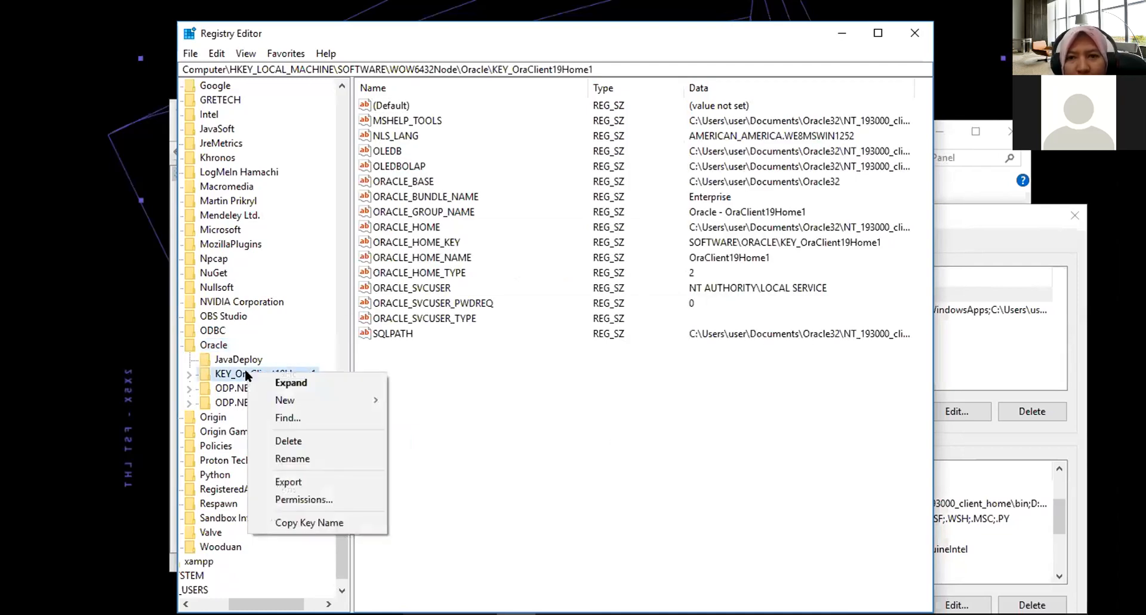
{"action": "left_click", "coordinate": [276, 442]}
{"action": "left_click", "coordinate": [658, 310]}
Delete the ODP.NET and ODP.NET.Managed keys under HKEY_LOCAL_MACHINE\SOFTWARE\WOW6432Node\Oracle.
{"action": "right_click", "coordinate": [237, 375]}
{"action": "left_click", "coordinate": [296, 445]}
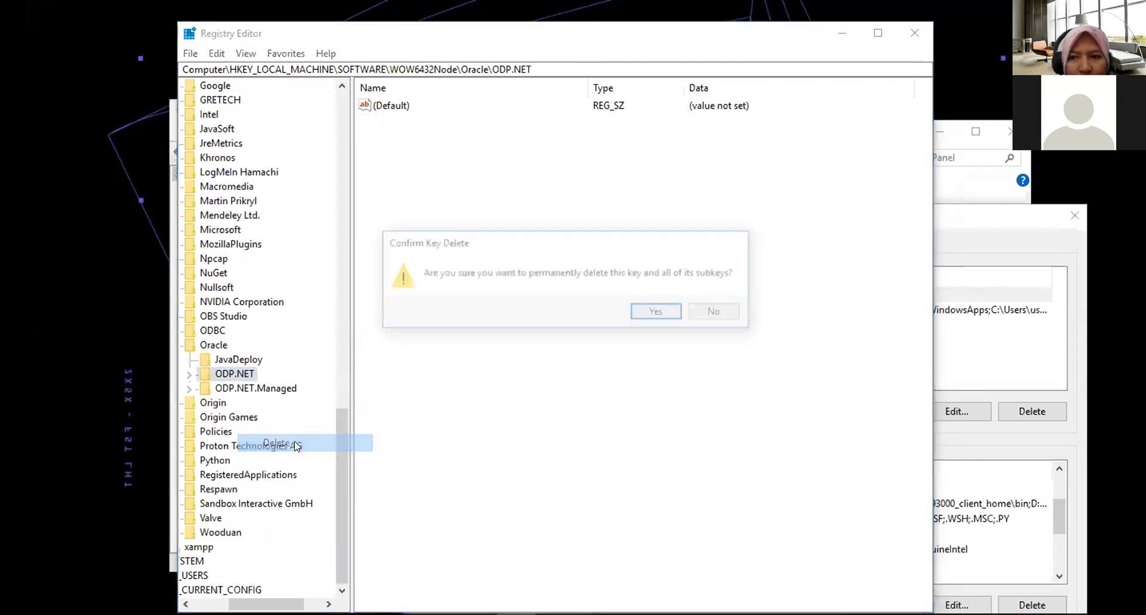
{"action": "left_click", "coordinate": [651, 313]}
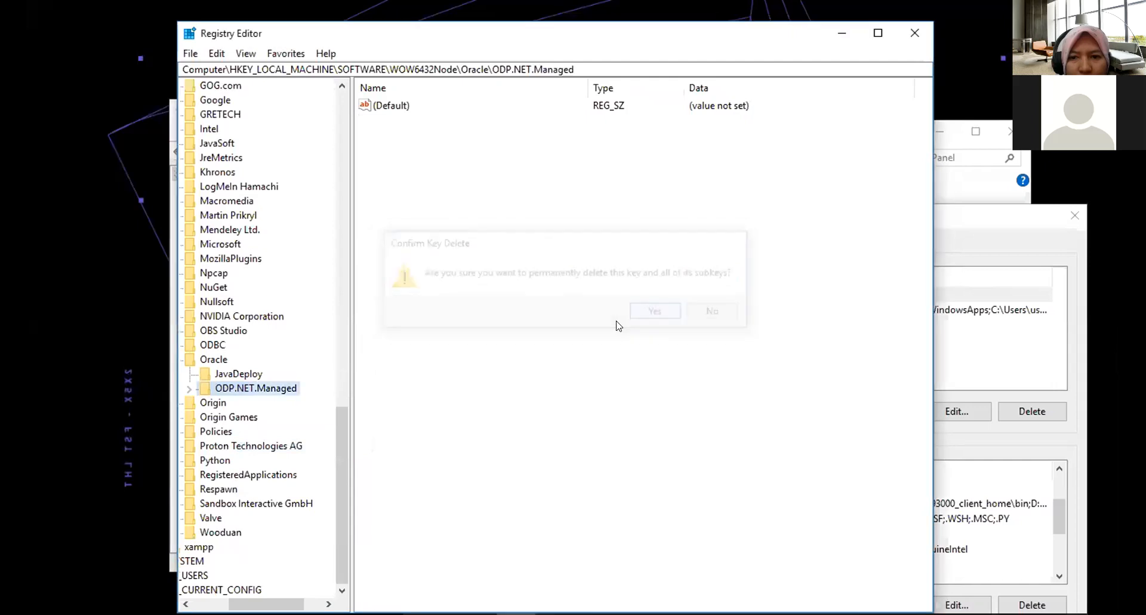
{"action": "right_click", "coordinate": [261, 392]}
{"action": "left_click", "coordinate": [326, 457]}
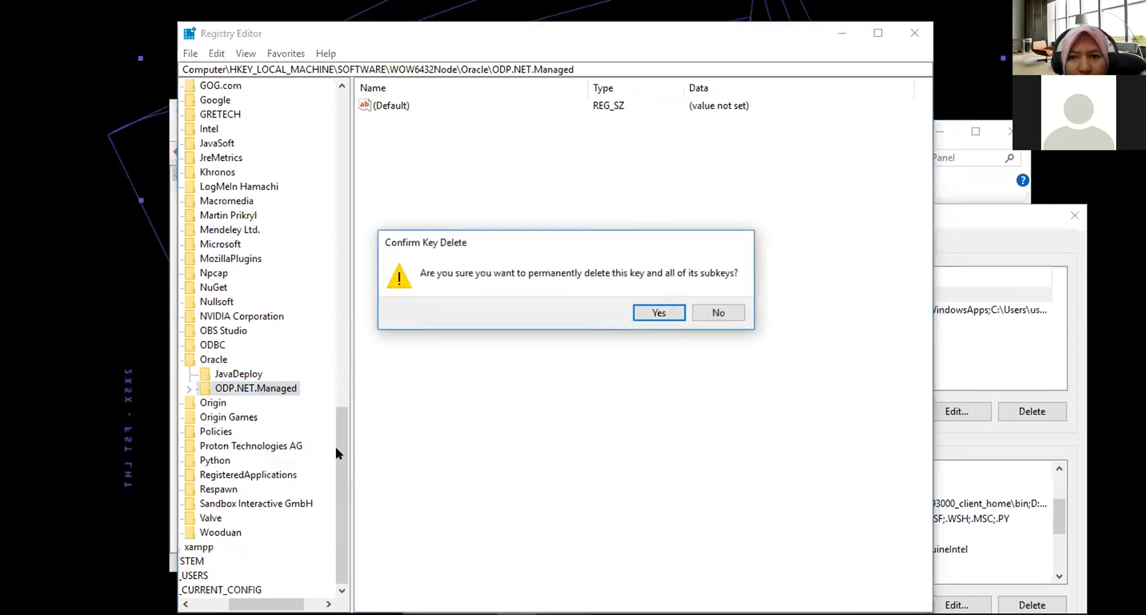
{"action": "left_click", "coordinate": [645, 307]}
{"action": "scroll", "coordinate": [226, 319], "scroll_direction": "up", "scroll_amount": 5}
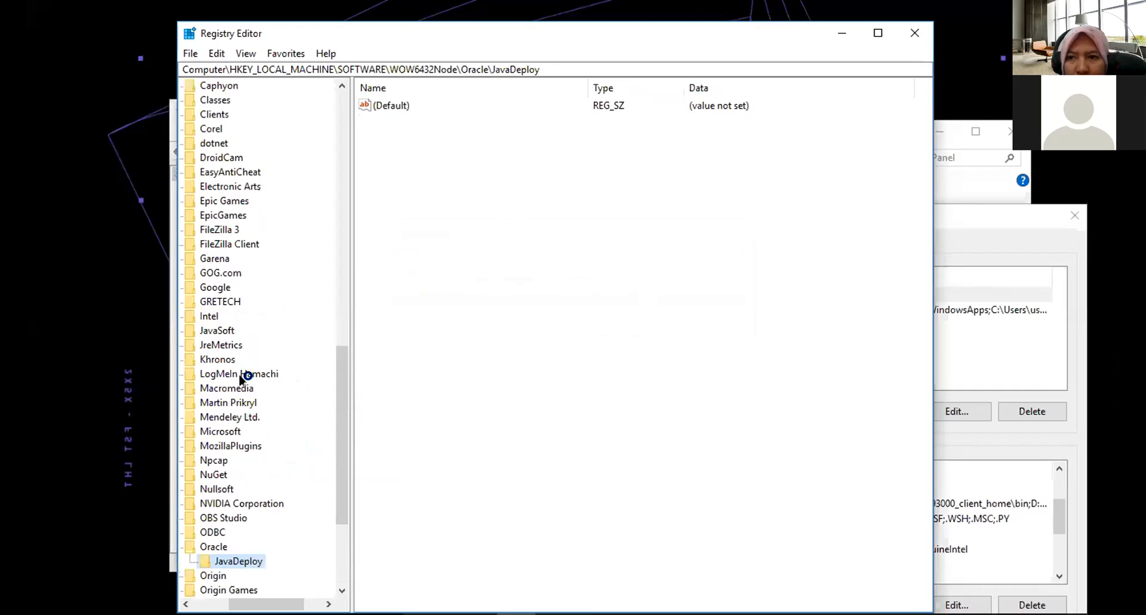
{"action": "scroll", "coordinate": [237, 388], "scroll_direction": "down", "scroll_amount": 2}
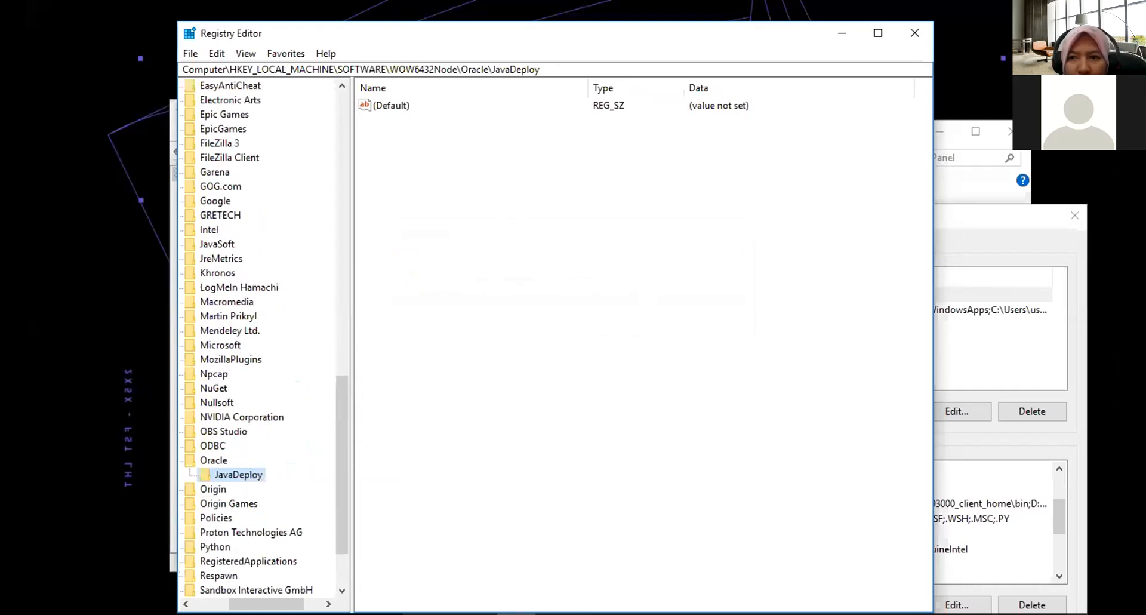
{"action": "left_click_drag", "start_coordinate": [266, 604], "coordinate": [247, 604]}
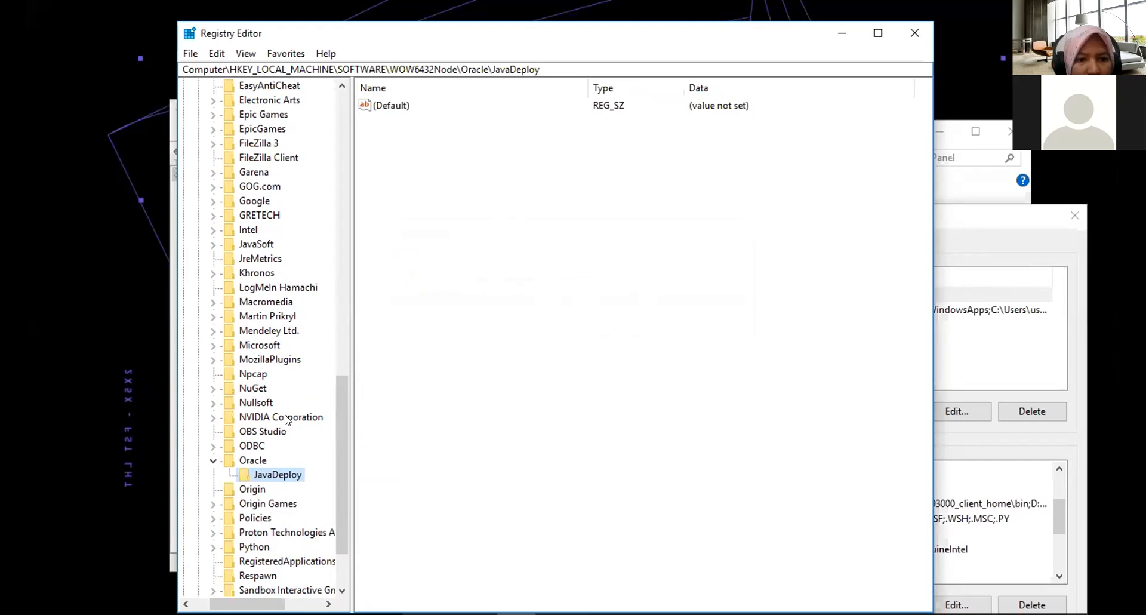
{"action": "scroll", "coordinate": [286, 419], "scroll_direction": "down", "scroll_amount": 1}
{"action": "scroll", "coordinate": [286, 420], "scroll_direction": "down", "scroll_amount": 1}
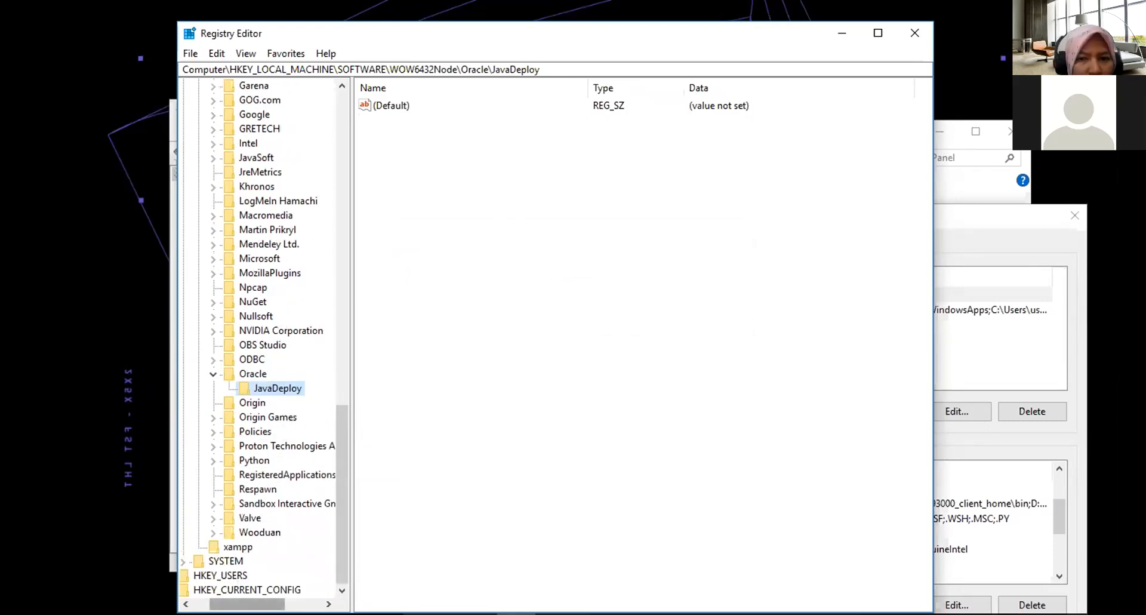
{"action": "left_click_drag", "start_coordinate": [245, 604], "coordinate": [233, 604]}
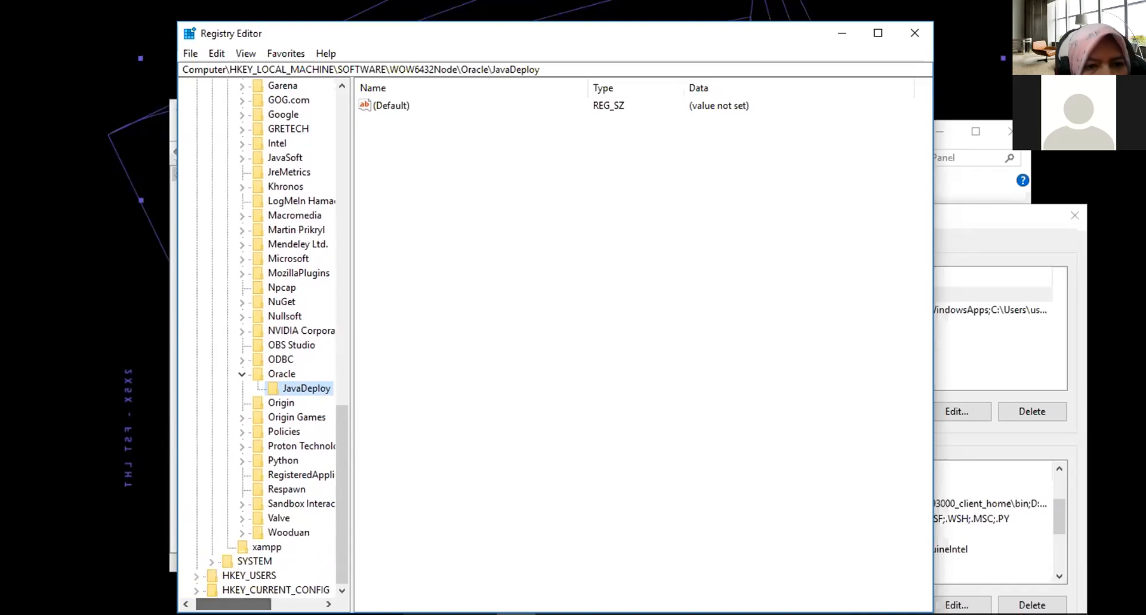
{"action": "scroll", "coordinate": [245, 523], "scroll_direction": "up", "scroll_amount": 6}
{"action": "scroll", "coordinate": [246, 523], "scroll_direction": "up", "scroll_amount": 14}
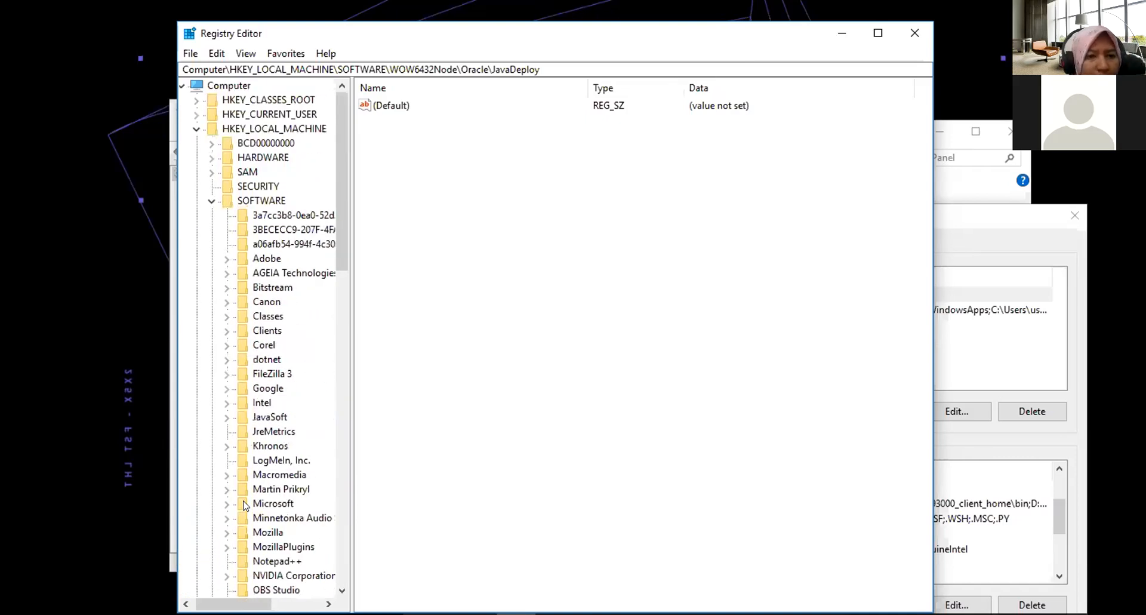
{"action": "scroll", "coordinate": [218, 197], "scroll_direction": "down", "scroll_amount": 1}
{"action": "scroll", "coordinate": [218, 197], "scroll_direction": "up", "scroll_amount": 1}
Collapse SOFTWARE and expand HKEY_LOCAL_MACHINE\SYSTEM\CurrentControlSet\Services.
{"action": "left_click", "coordinate": [212, 200]}
{"action": "left_click", "coordinate": [217, 215]}
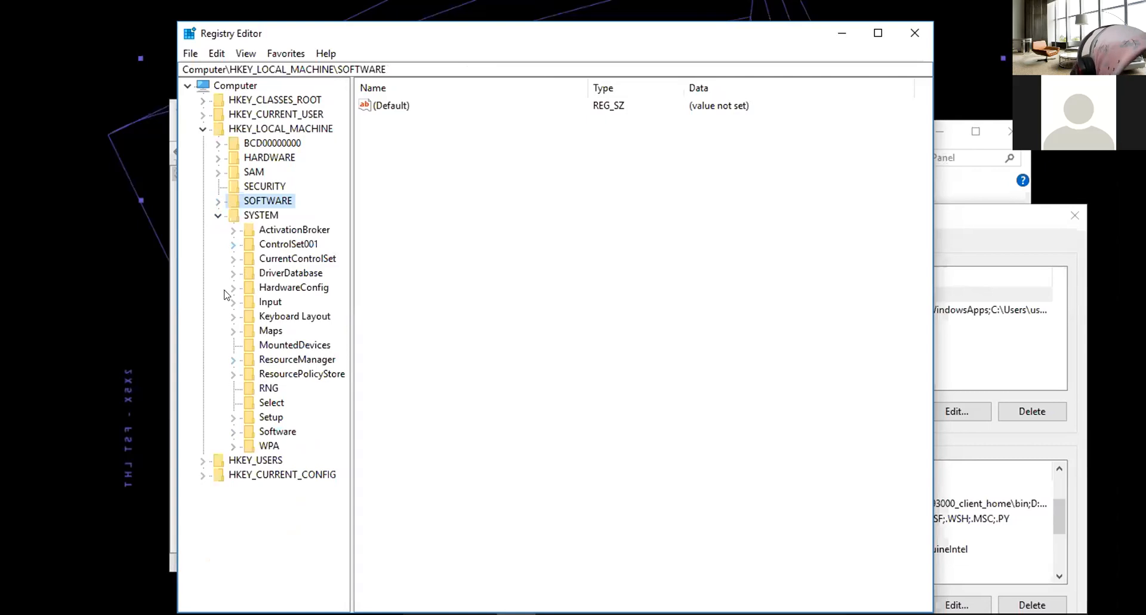
{"action": "left_click", "coordinate": [233, 260]}
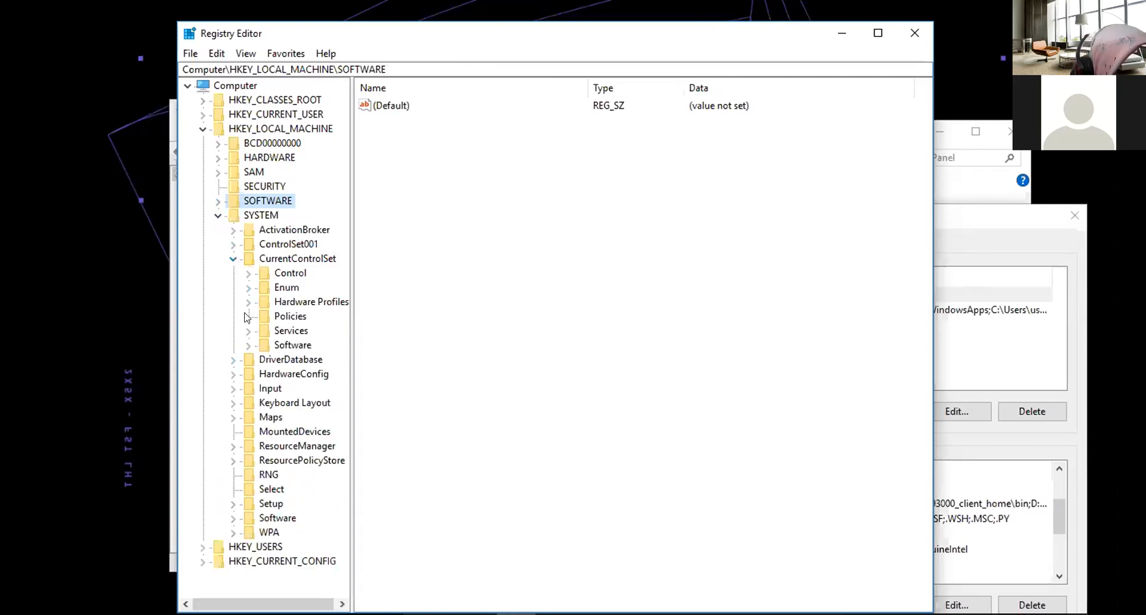
{"action": "left_click", "coordinate": [248, 346]}
{"action": "left_click", "coordinate": [247, 346]}
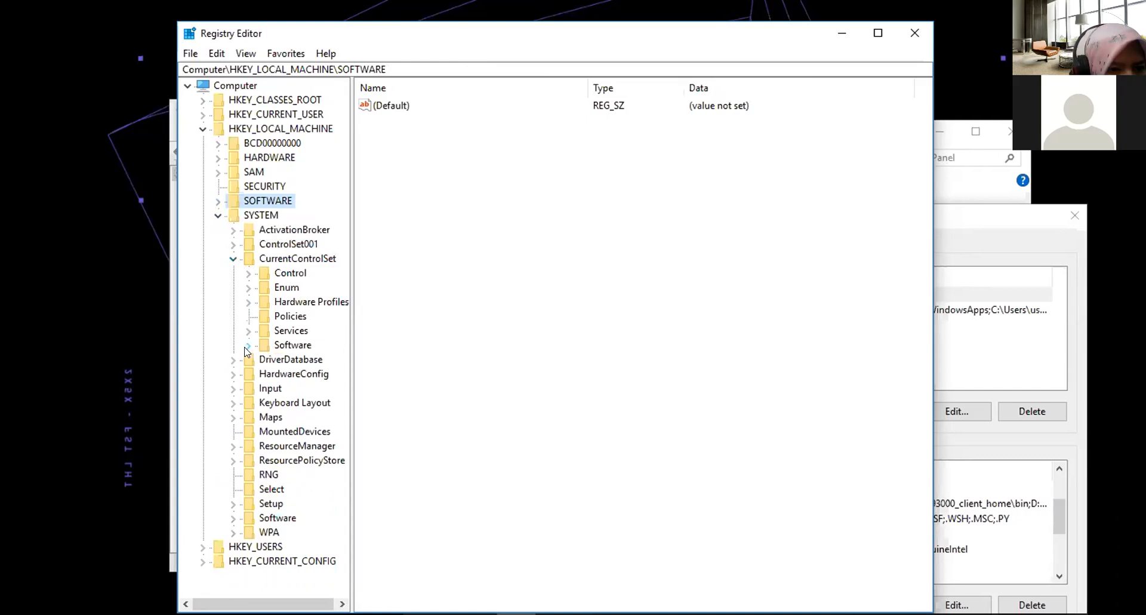
{"action": "left_click", "coordinate": [249, 331]}
{"action": "scroll", "coordinate": [250, 332], "scroll_direction": "up", "scroll_amount": 4}
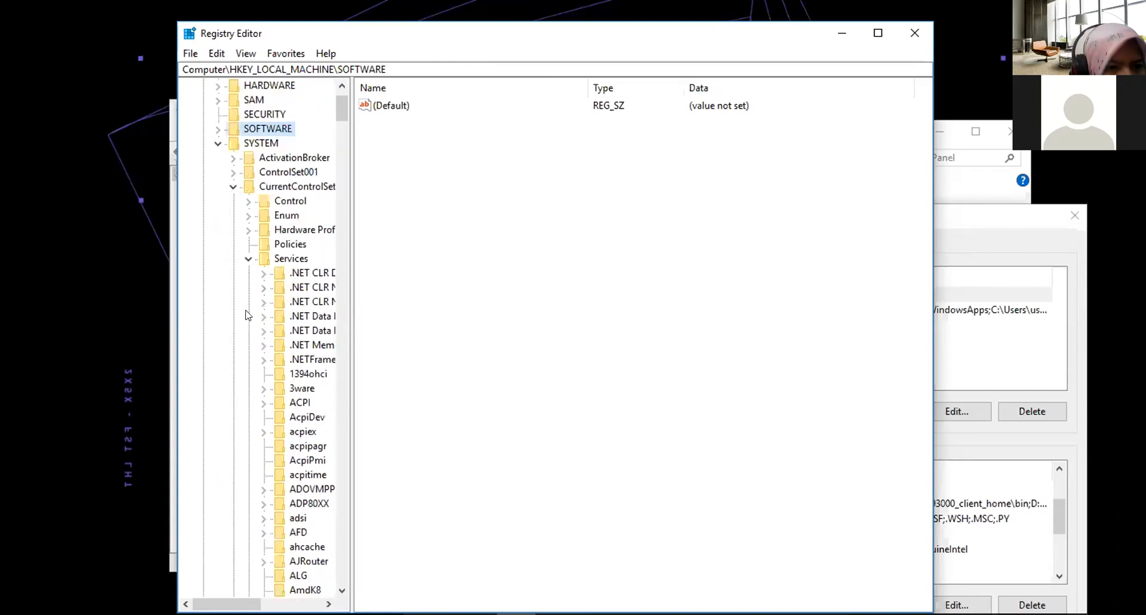
{"action": "left_click", "coordinate": [247, 263]}
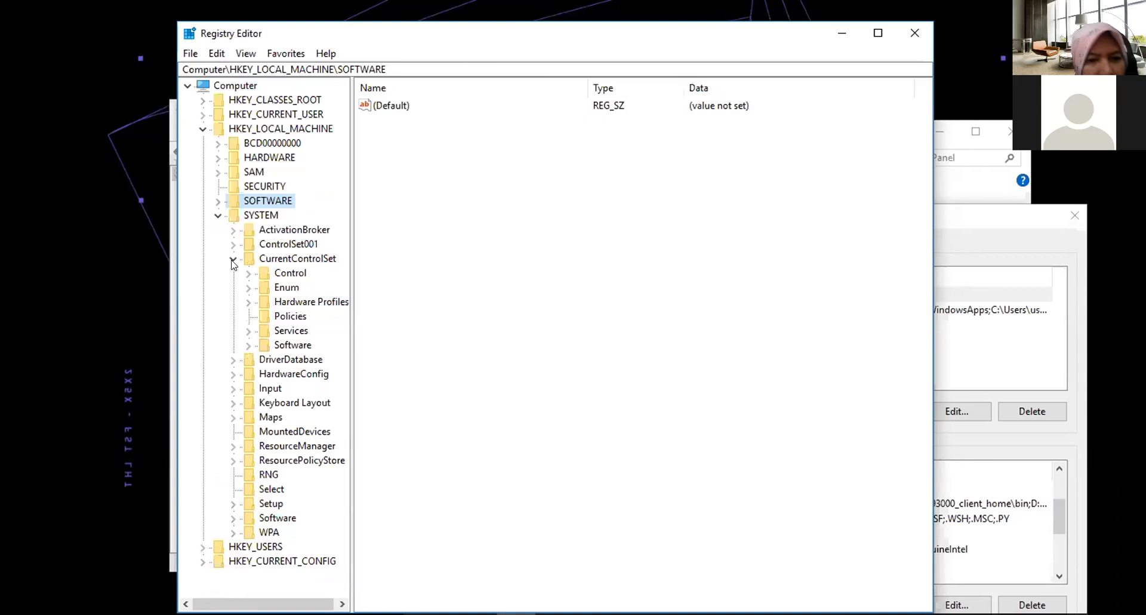
{"action": "left_click", "coordinate": [248, 330]}
Maximize the Registry Editor window and widen the key tree pane under HKEY_LOCAL_MACHINE\SYSTEM\CurrentControlSet\Services.
{"action": "scroll", "coordinate": [249, 334], "scroll_direction": "down", "scroll_amount": 4}
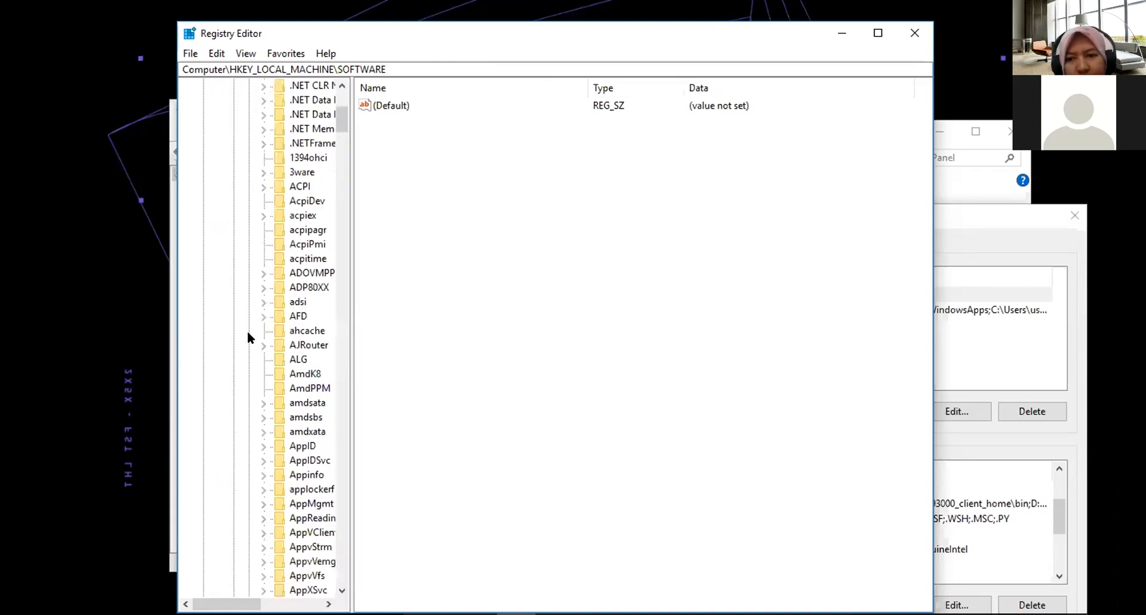
{"action": "scroll", "coordinate": [248, 337], "scroll_direction": "down", "scroll_amount": 12}
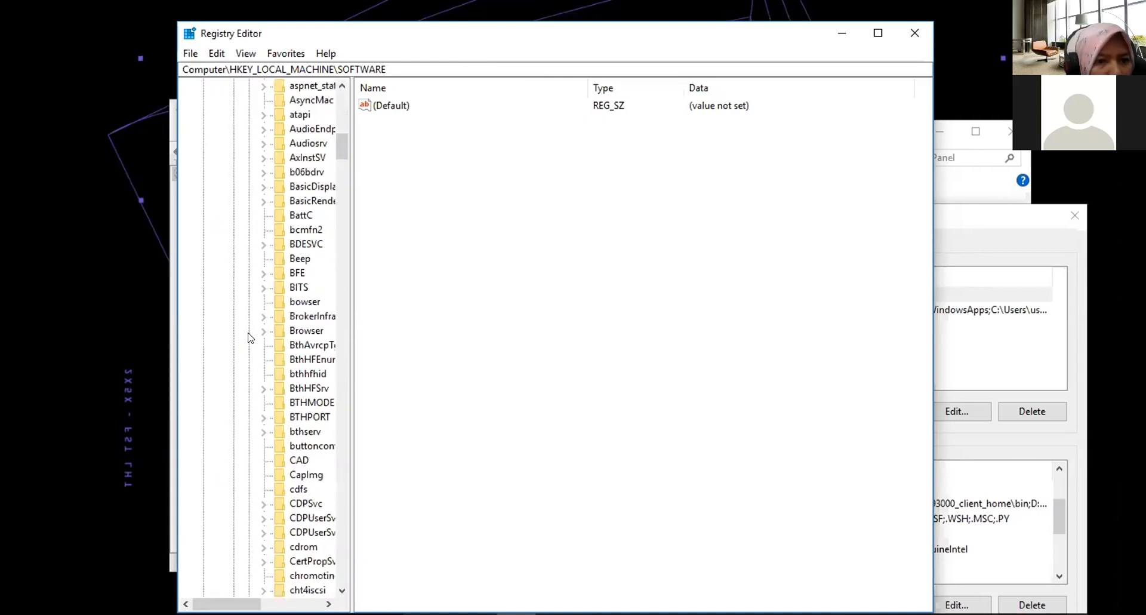
{"action": "left_click", "coordinate": [878, 33]}
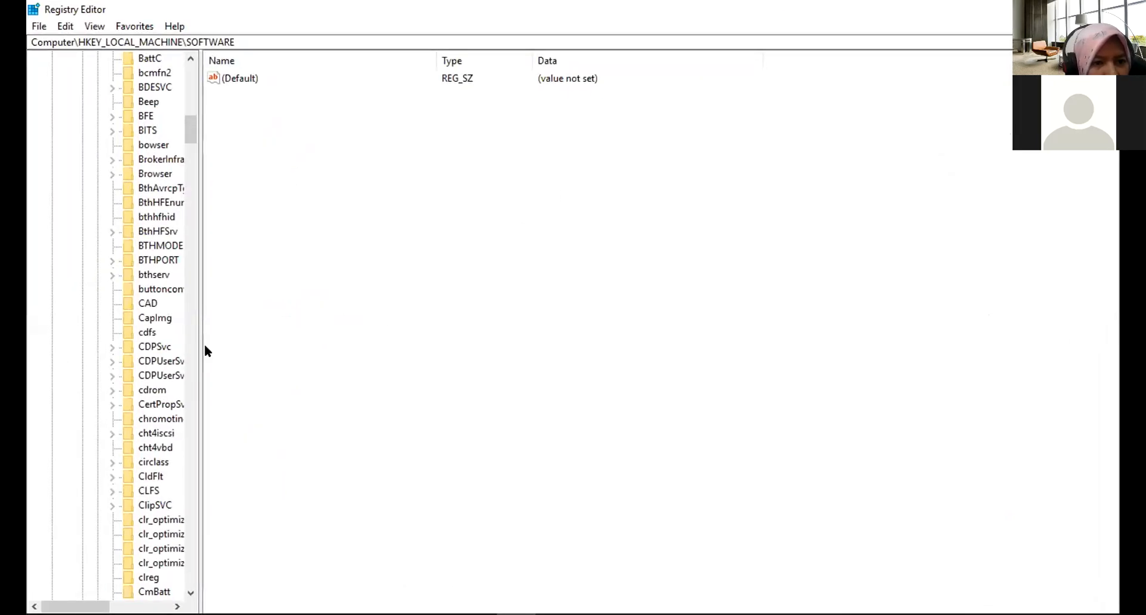
{"action": "left_click_drag", "start_coordinate": [201, 341], "coordinate": [408, 333]}
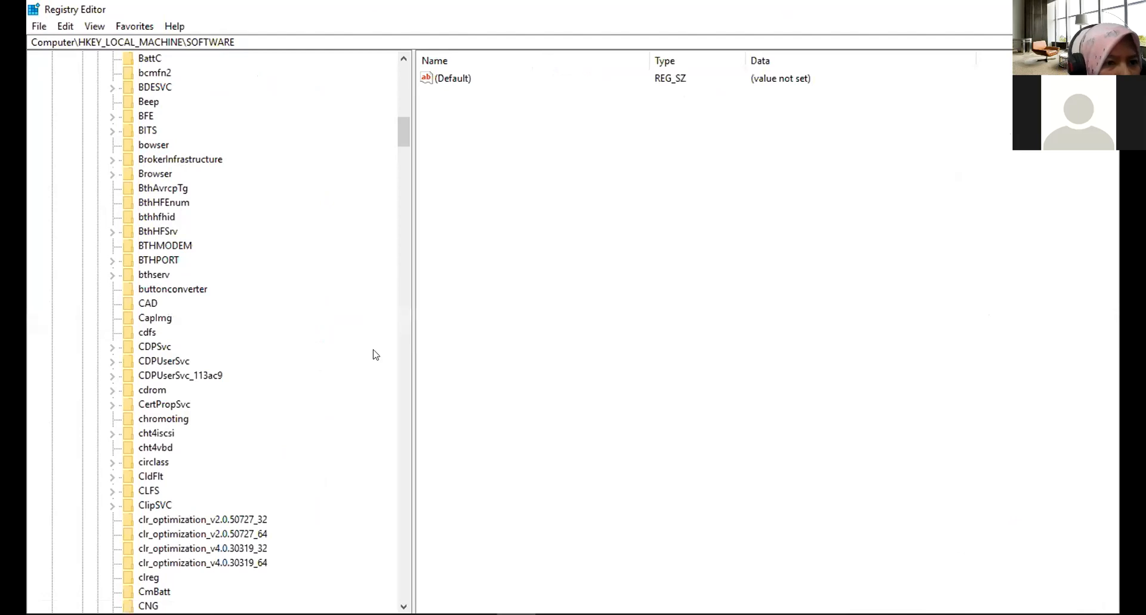
{"action": "scroll", "coordinate": [239, 378], "scroll_direction": "down", "scroll_amount": 20}
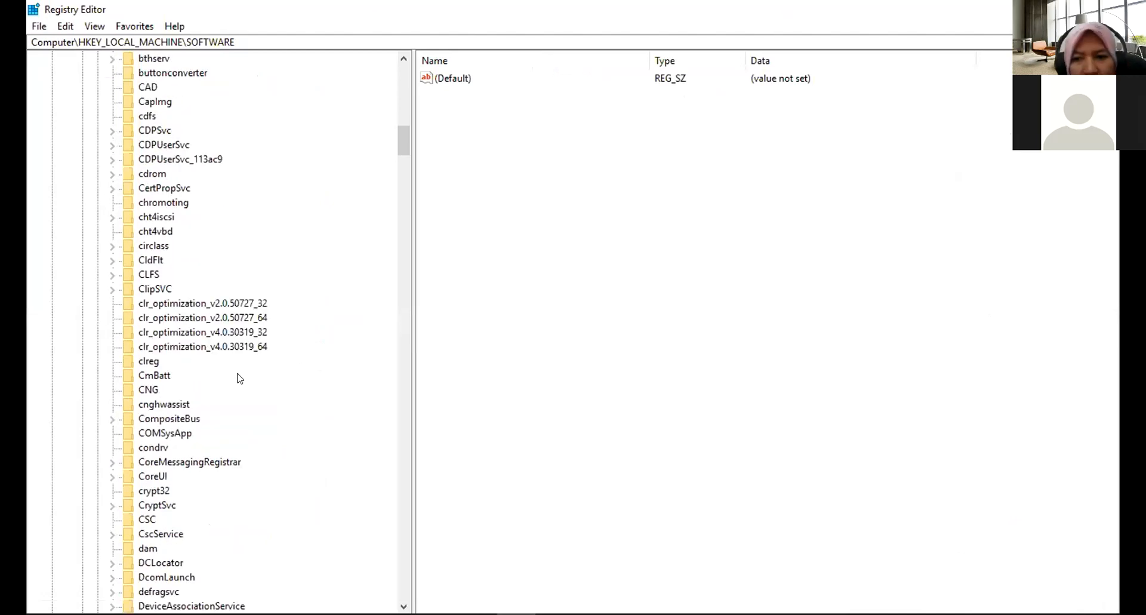
{"action": "scroll", "coordinate": [215, 408], "scroll_direction": "down", "scroll_amount": 20}
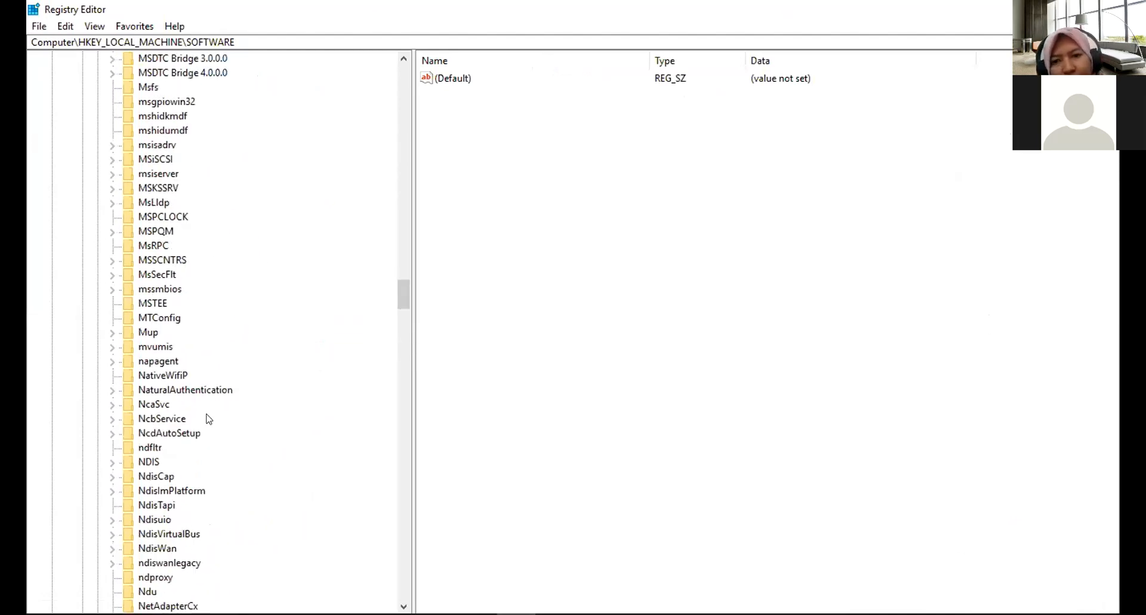
{"action": "scroll", "coordinate": [206, 416], "scroll_direction": "down", "scroll_amount": 2}
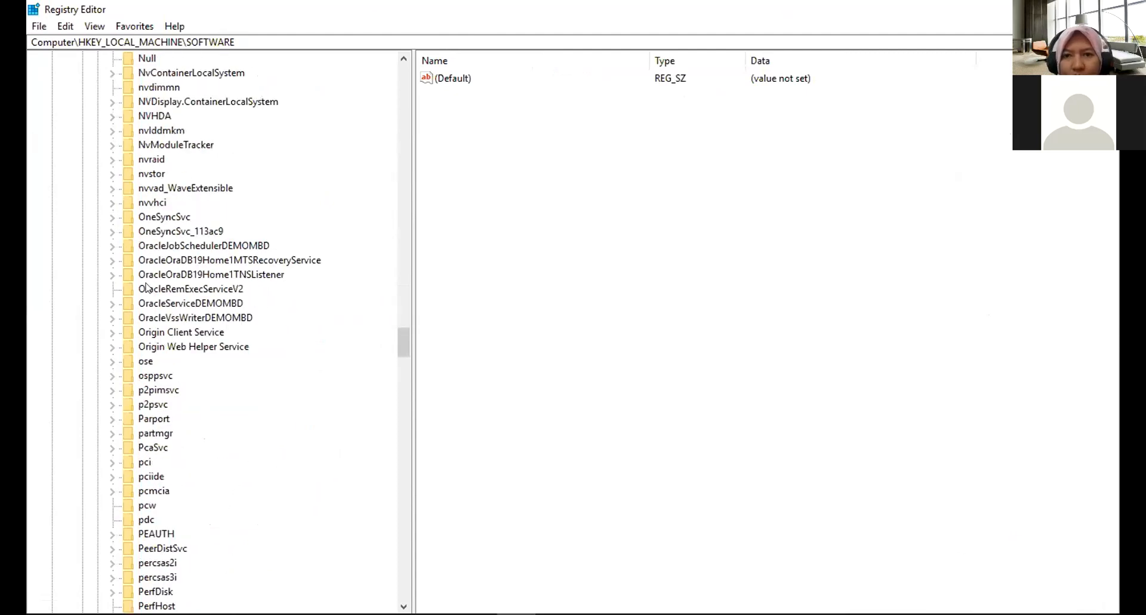
Inspect the OracleOraDB19Home1MTSRecoveryService and OracleOraDB19Home1TNSListener service keys and their values.
{"action": "left_click", "coordinate": [220, 274]}
{"action": "left_click", "coordinate": [210, 261]}
{"action": "left_click", "coordinate": [211, 274]}
{"action": "left_click", "coordinate": [209, 260]}
{"action": "left_click", "coordinate": [207, 273]}
{"action": "left_click", "coordinate": [198, 261]}
{"action": "left_click", "coordinate": [198, 272]}
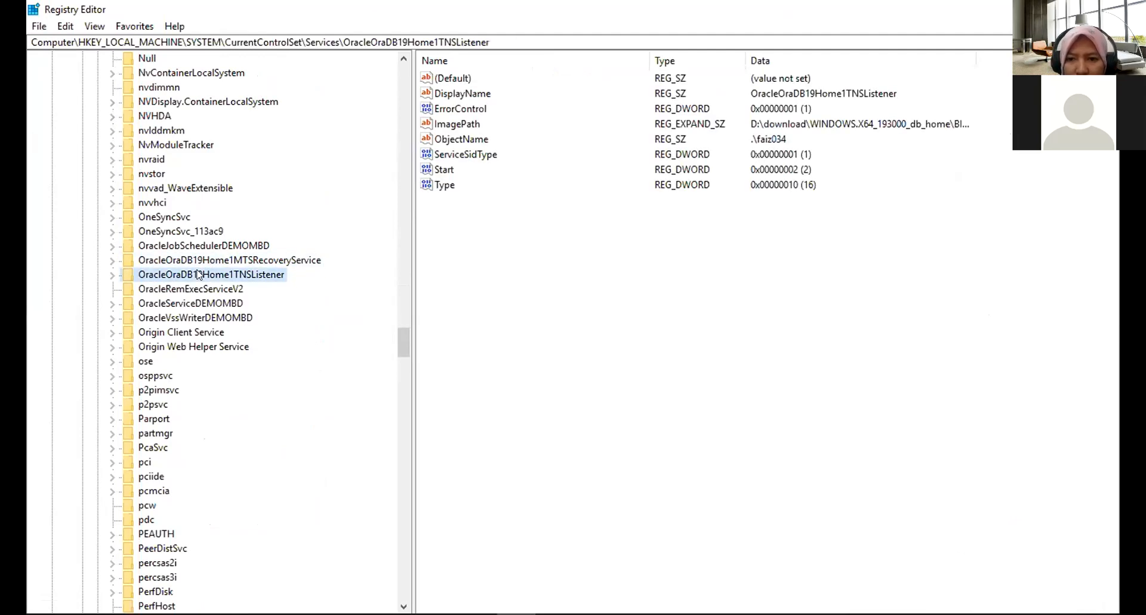
{"action": "left_click", "coordinate": [194, 260]}
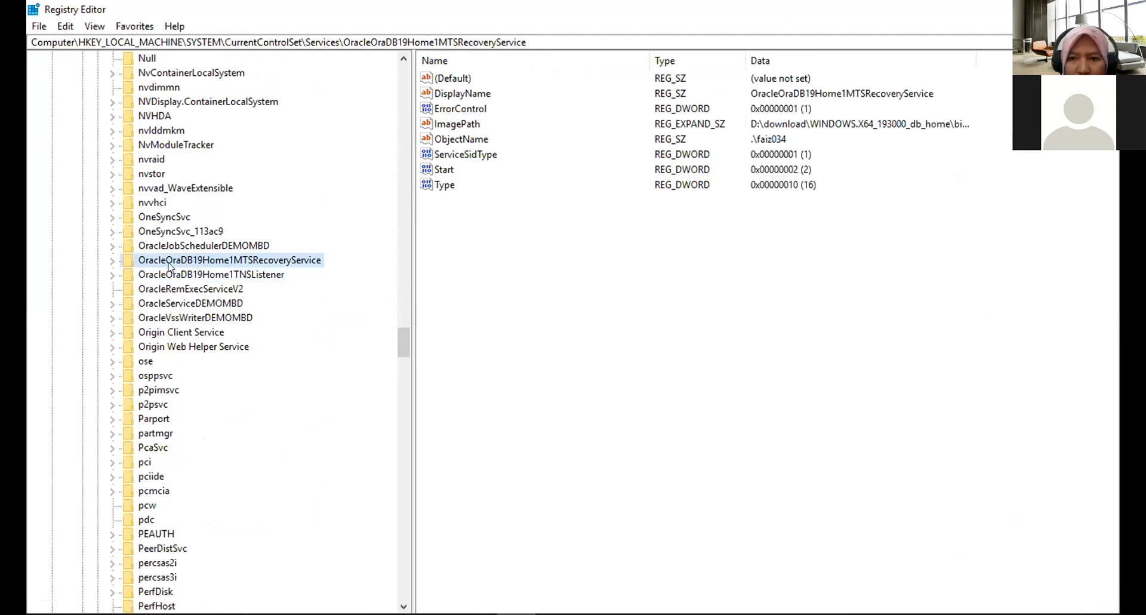
{"action": "left_click", "coordinate": [111, 261]}
{"action": "left_click", "coordinate": [112, 289]}
{"action": "left_click", "coordinate": [111, 289]}
{"action": "left_click", "coordinate": [112, 261]}
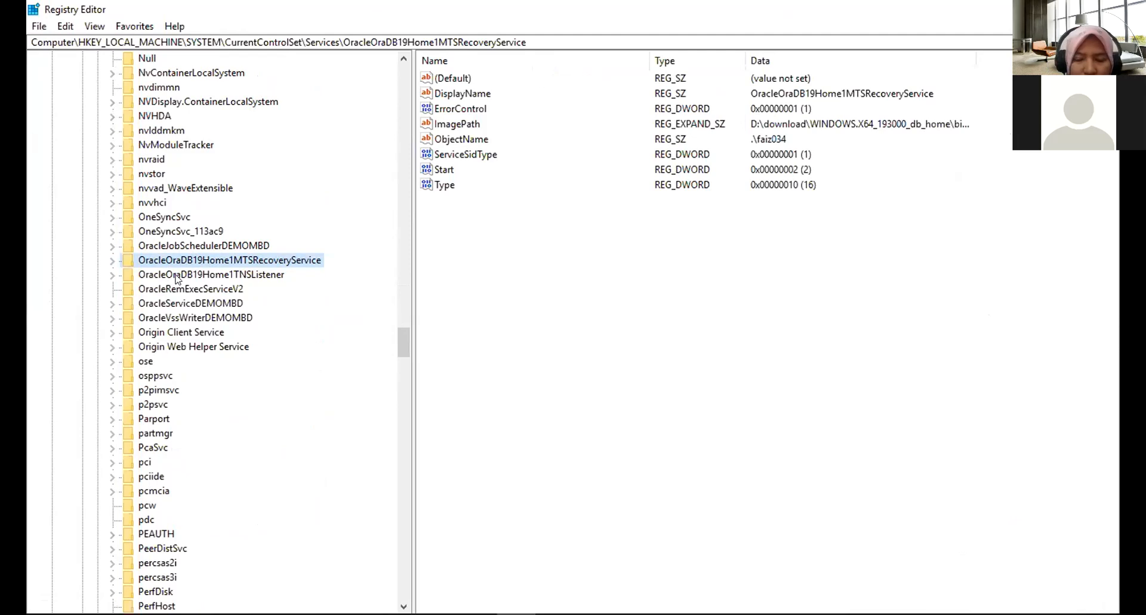
{"action": "left_click", "coordinate": [215, 276]}
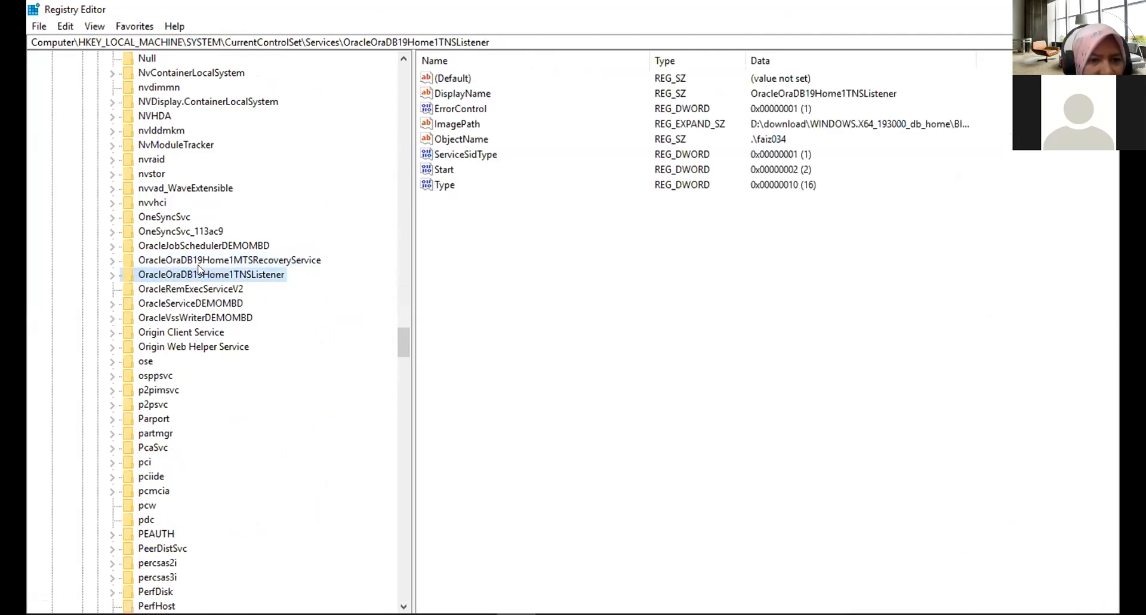
{"action": "left_click", "coordinate": [190, 262]}
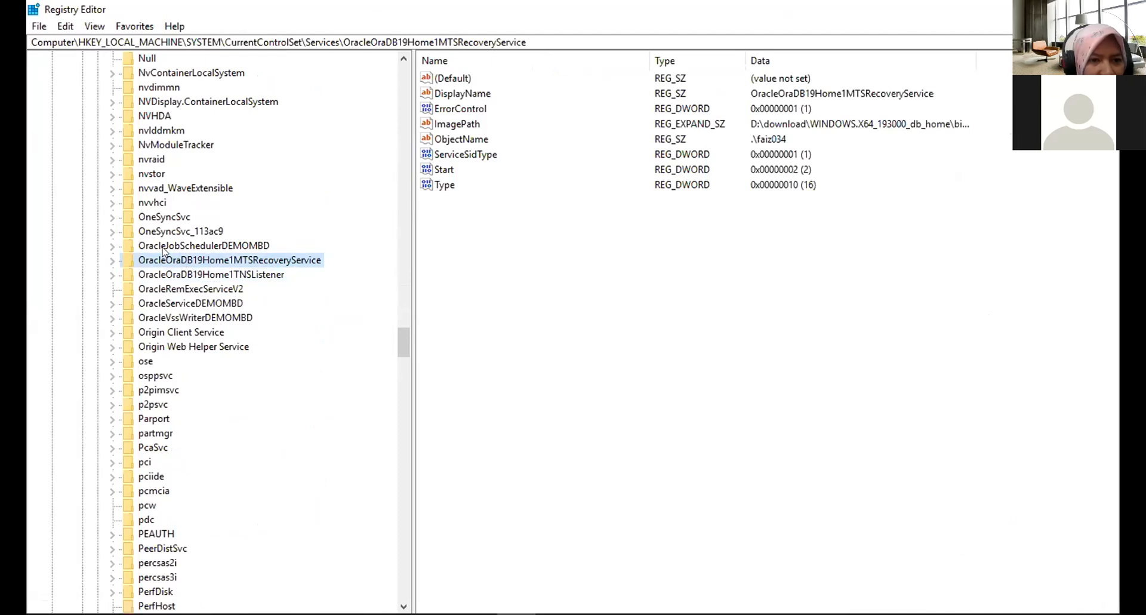
Delete the OracleJobSchedulerDEMOMBD and OracleOraDB19Home1MTSRecoveryService keys from the Services list.
{"action": "left_click", "coordinate": [166, 247]}
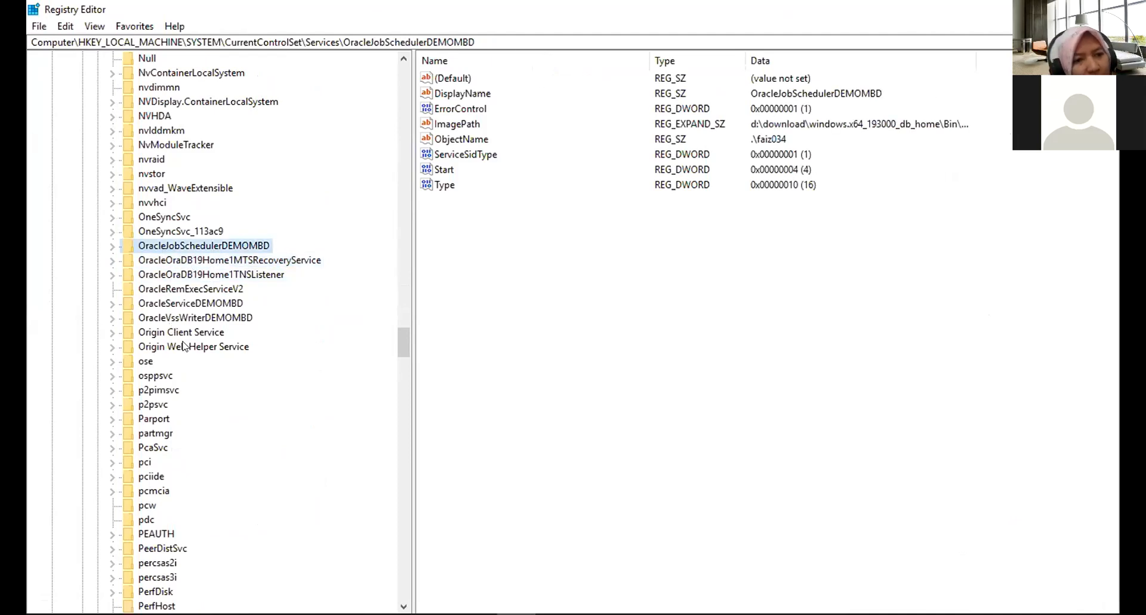
{"action": "right_click", "coordinate": [182, 245]}
{"action": "left_click", "coordinate": [198, 312]}
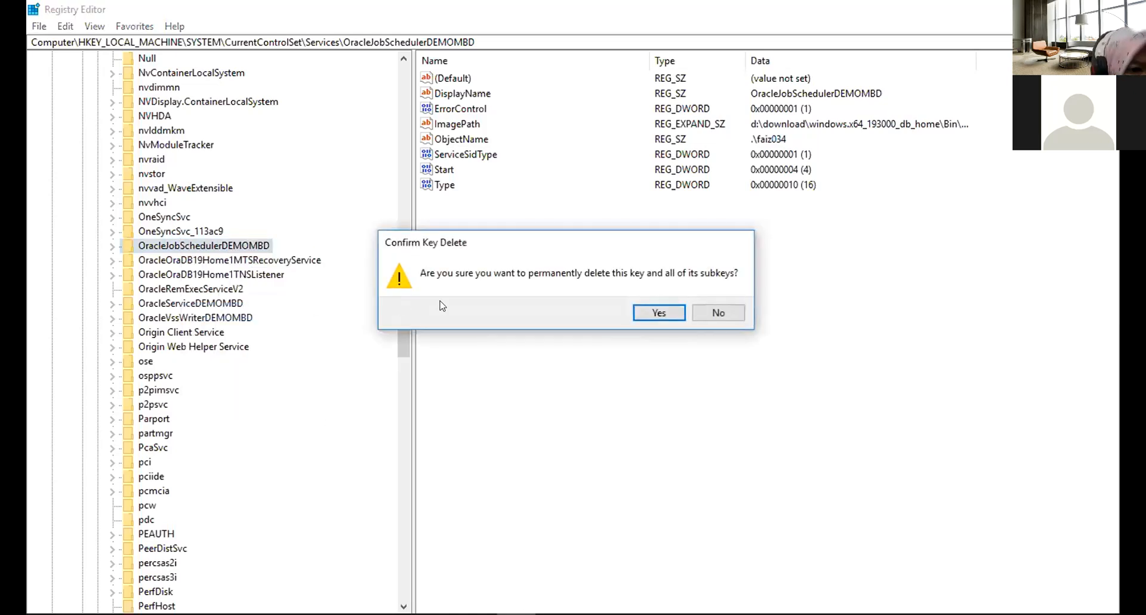
{"action": "left_click", "coordinate": [664, 313]}
{"action": "right_click", "coordinate": [265, 250]}
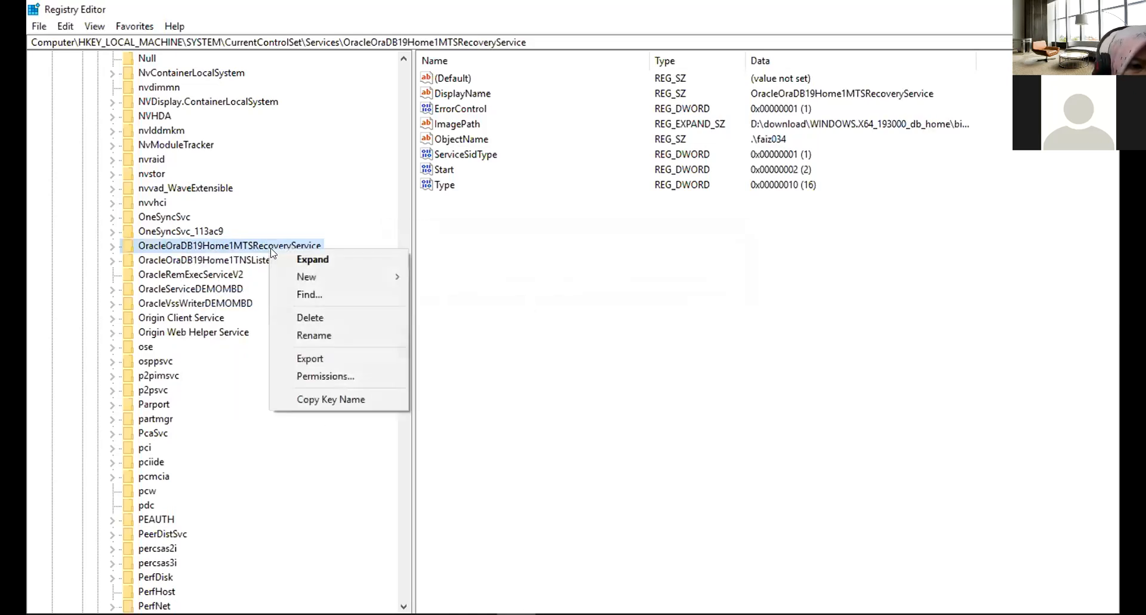
{"action": "left_click", "coordinate": [310, 315]}
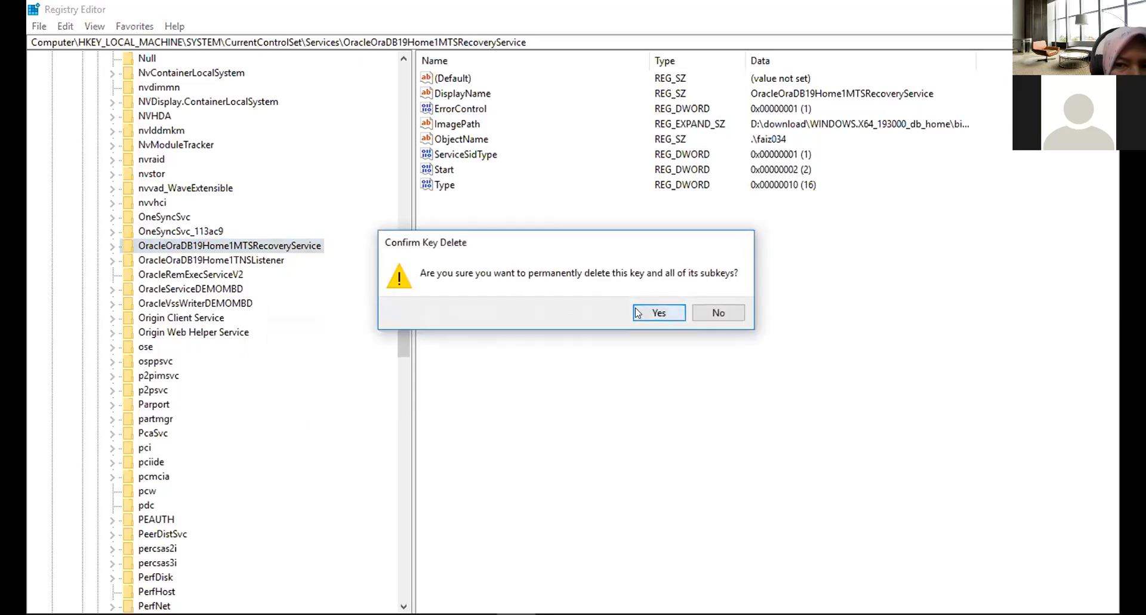
{"action": "left_click", "coordinate": [662, 312]}
Delete the OracleOraDB19Home1TNSListener and OracleRemExecServiceV2 keys from the Services list.
{"action": "right_click", "coordinate": [270, 249]}
{"action": "left_click", "coordinate": [301, 316]}
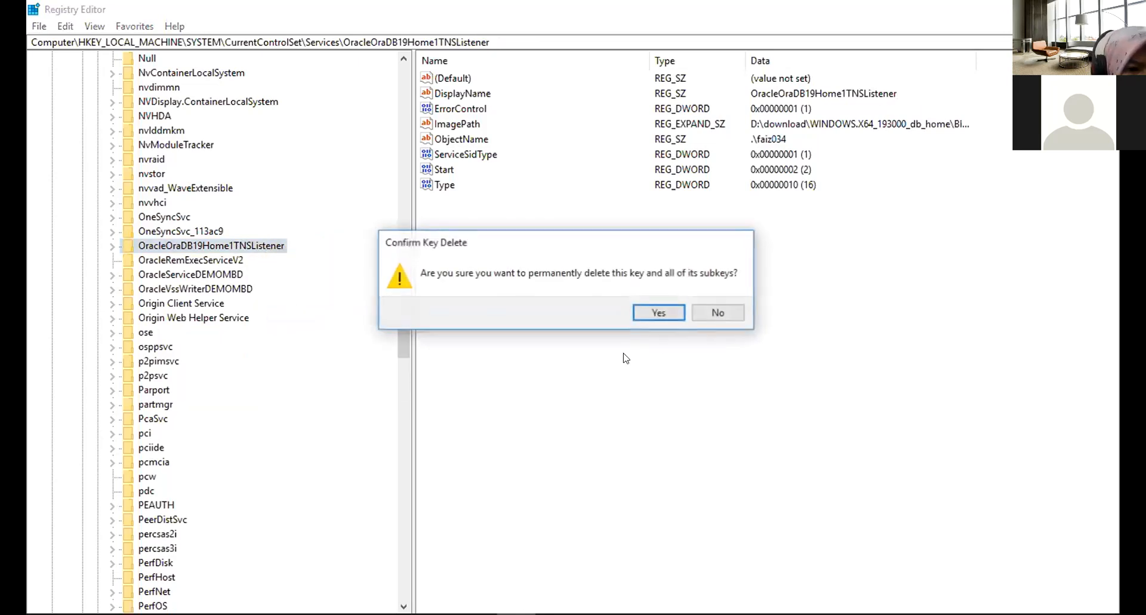
{"action": "left_click", "coordinate": [656, 313]}
{"action": "right_click", "coordinate": [200, 250]}
{"action": "left_click", "coordinate": [302, 317]}
{"action": "left_click", "coordinate": [657, 312]}
Delete the OracleServiceDEMOMBD and OracleVssWriterDEMOMBD keys from the Services list.
{"action": "right_click", "coordinate": [173, 246]}
{"action": "left_click", "coordinate": [233, 313]}
{"action": "left_click", "coordinate": [675, 315]}
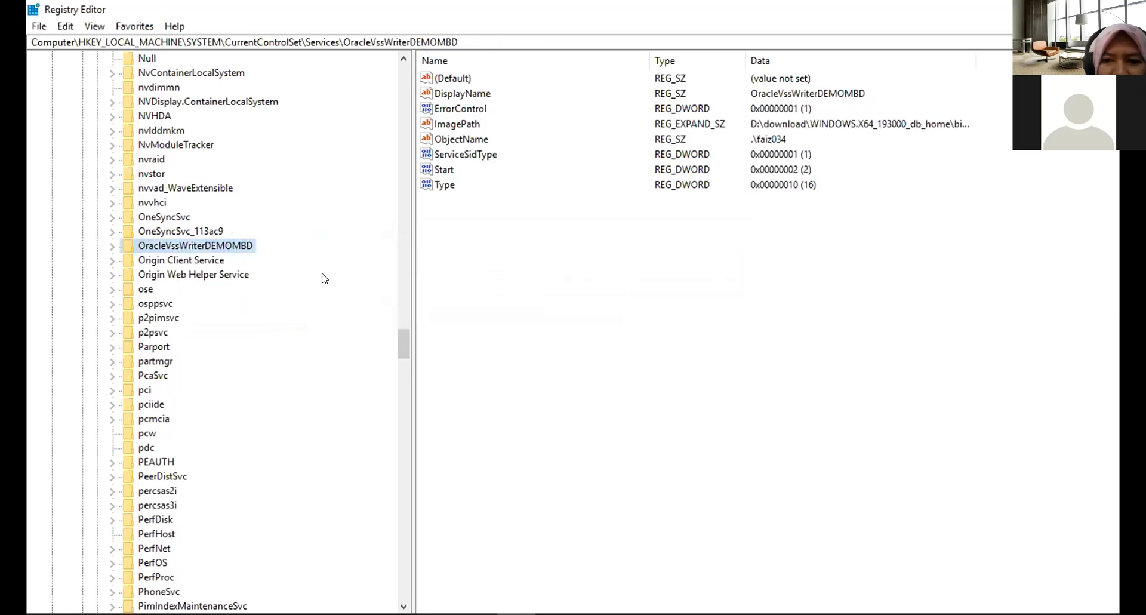
{"action": "right_click", "coordinate": [219, 249]}
{"action": "left_click", "coordinate": [264, 319]}
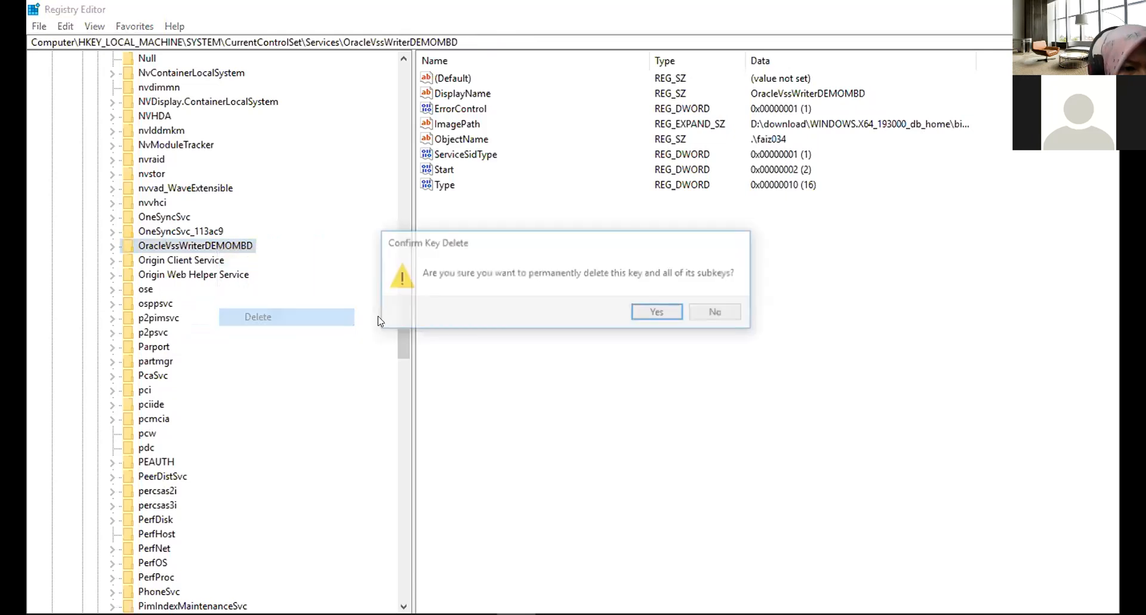
{"action": "left_click", "coordinate": [656, 312]}
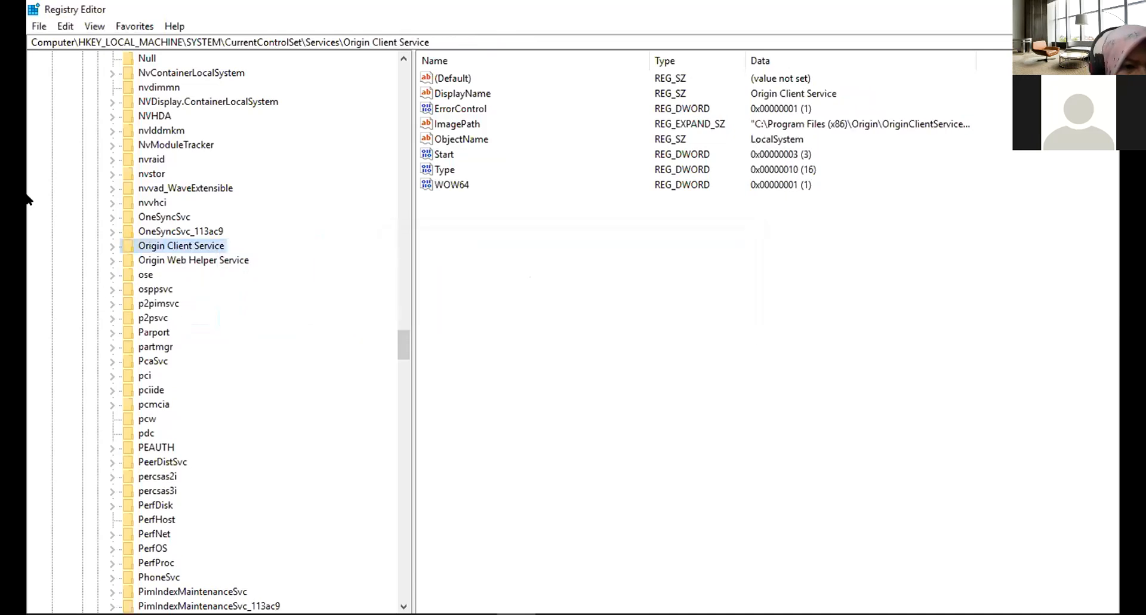
Close the Registry Editor.
{"action": "scroll", "coordinate": [254, 255], "scroll_direction": "up", "scroll_amount": 20}
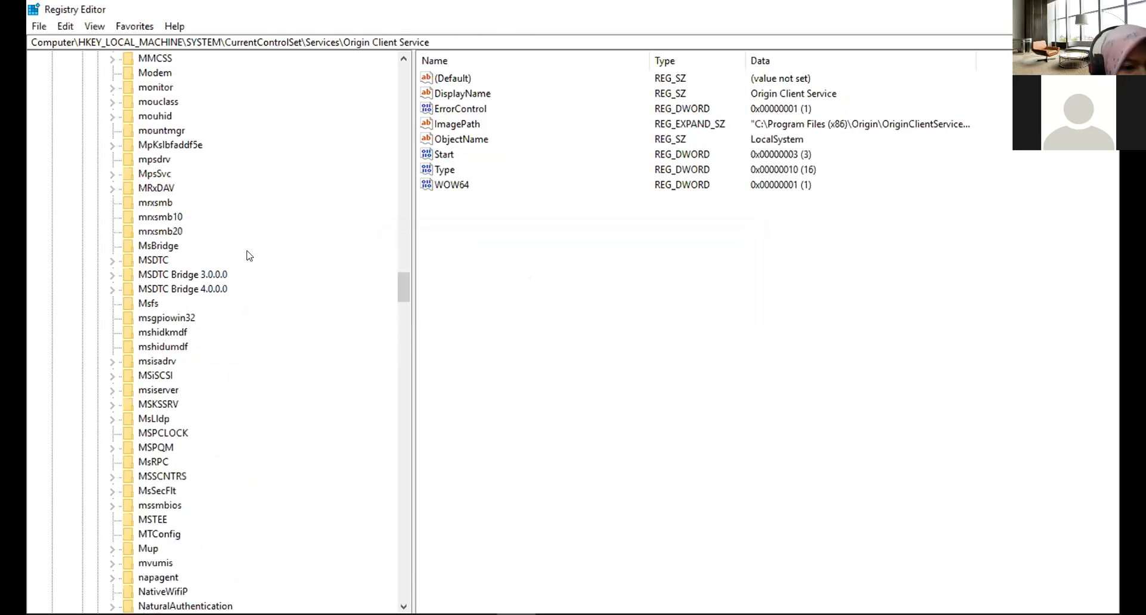
{"action": "scroll", "coordinate": [250, 260], "scroll_direction": "down", "scroll_amount": 20}
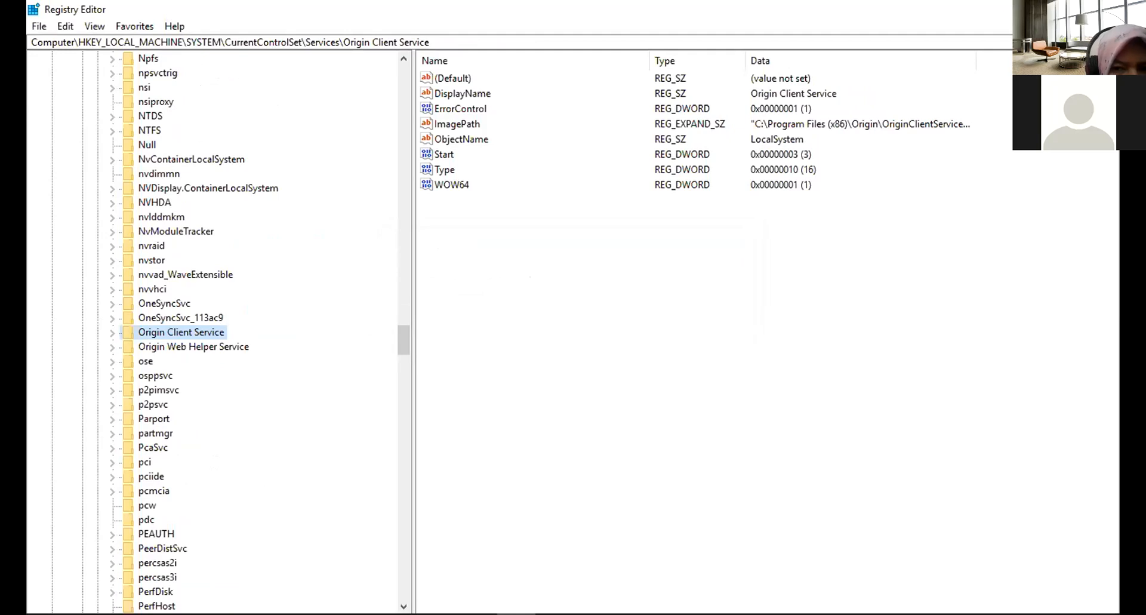
{"action": "left_click", "coordinate": [1105, 9]}
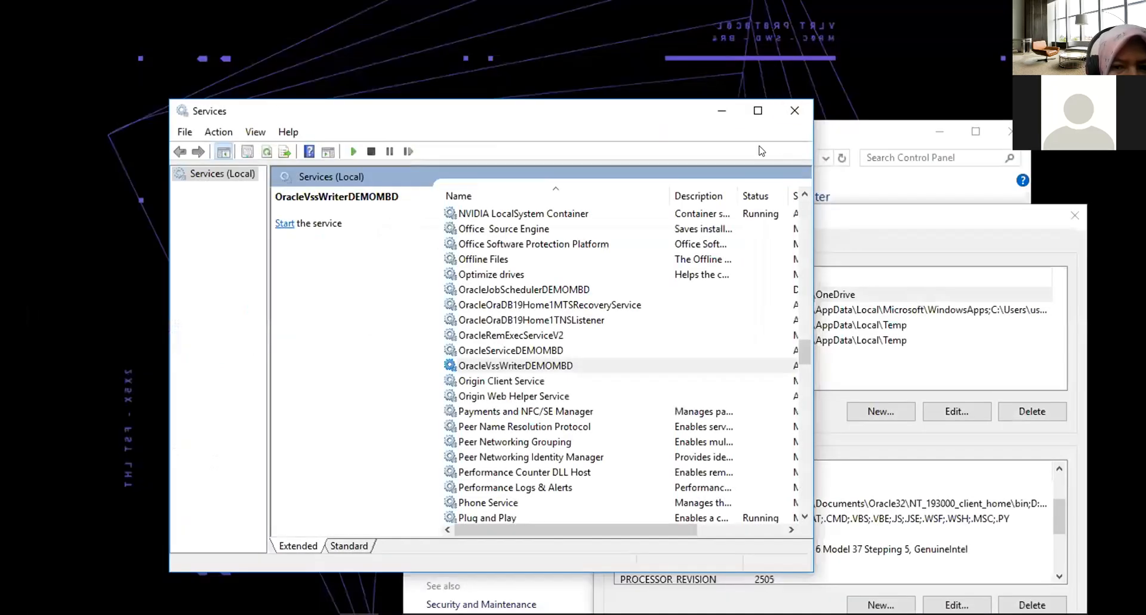
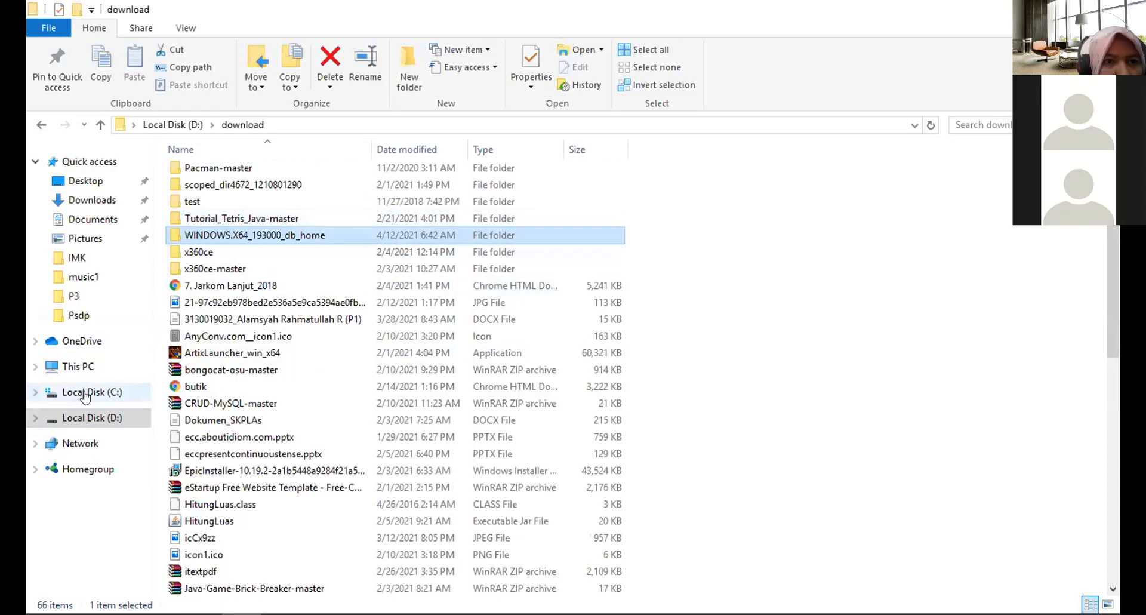
Permanently delete the WINDOWS.X64_193000_db_home folder from the download folder on drive D.
{"action": "left_click", "coordinate": [85, 394]}
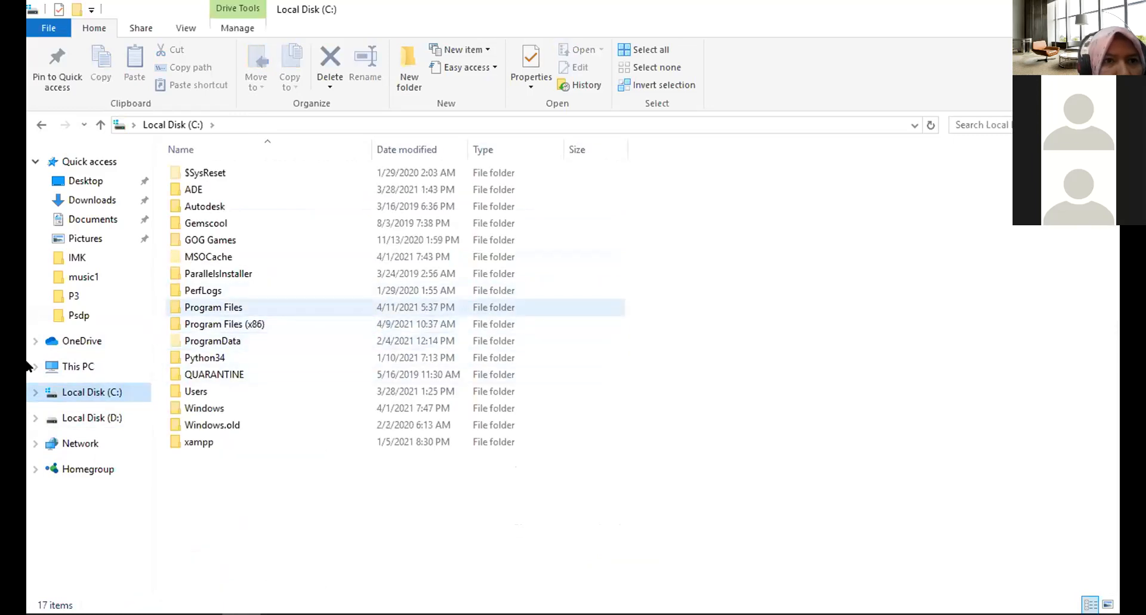
{"action": "left_click", "coordinate": [78, 420]}
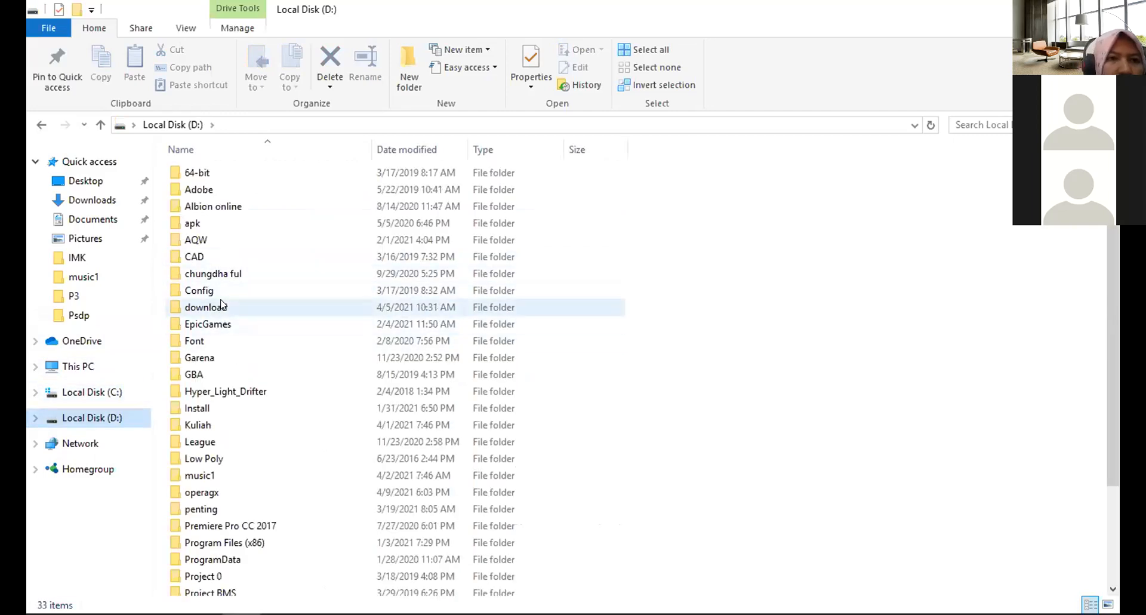
{"action": "double_click", "coordinate": [221, 302]}
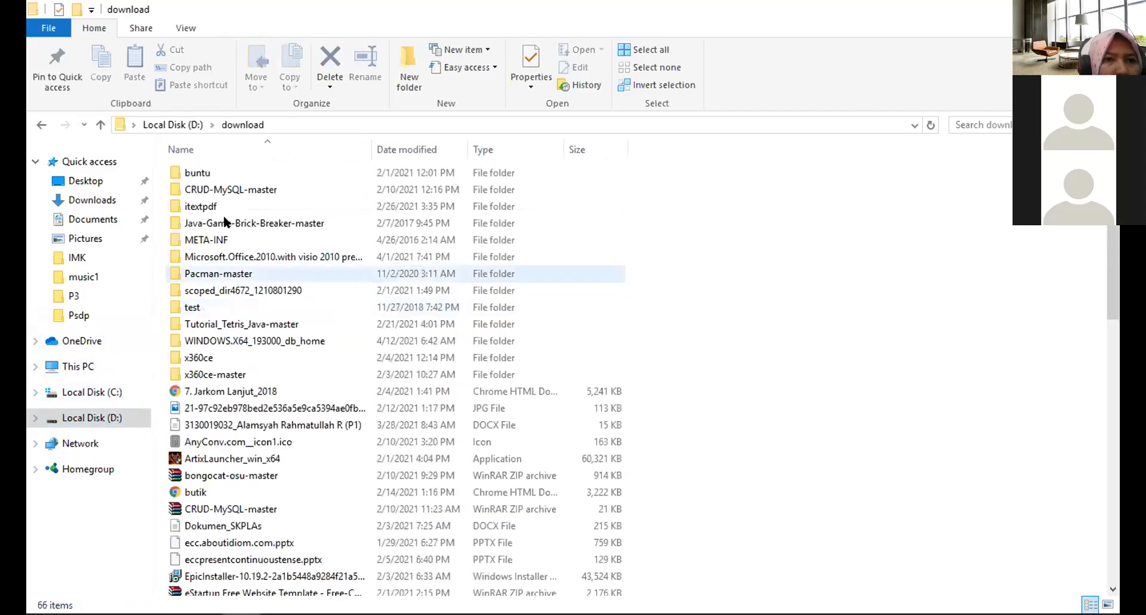
{"action": "left_click", "coordinate": [263, 338]}
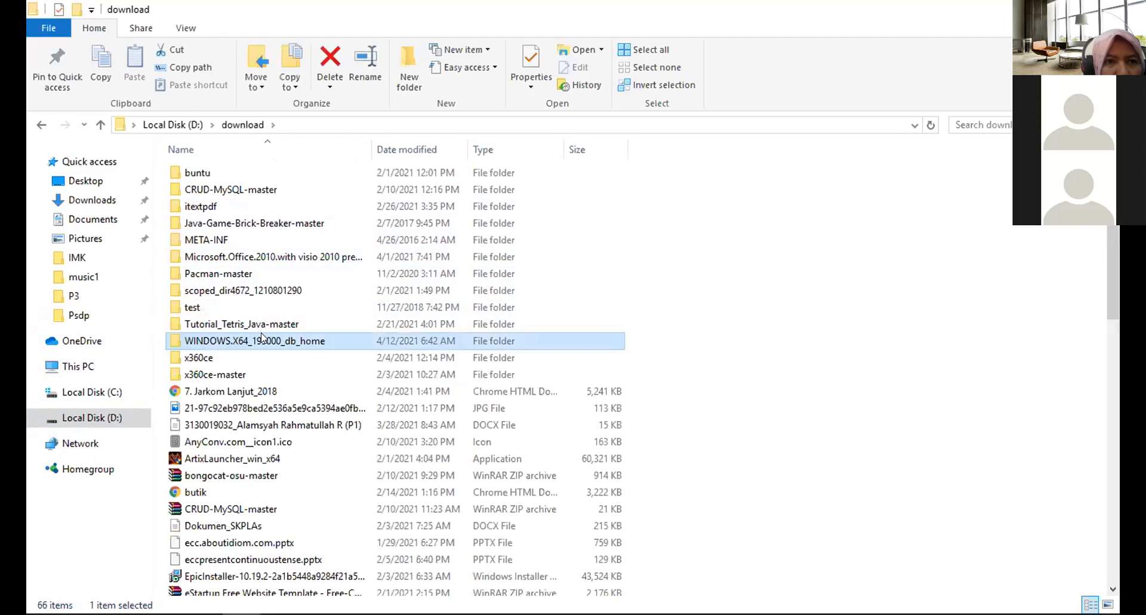
{"action": "key", "text": "Delete"}
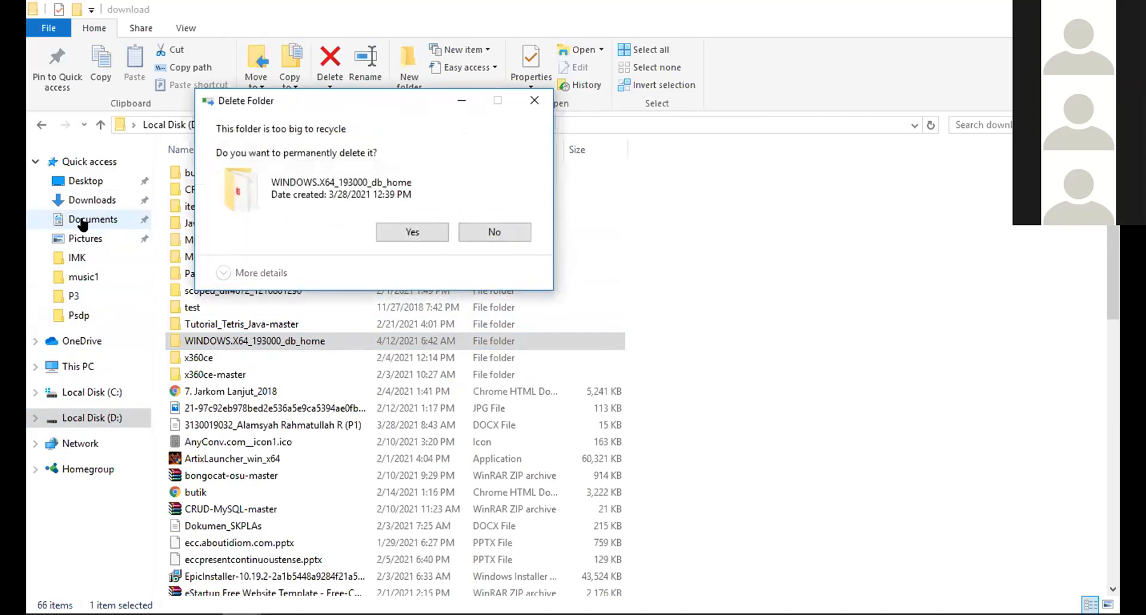
{"action": "left_click", "coordinate": [411, 231]}
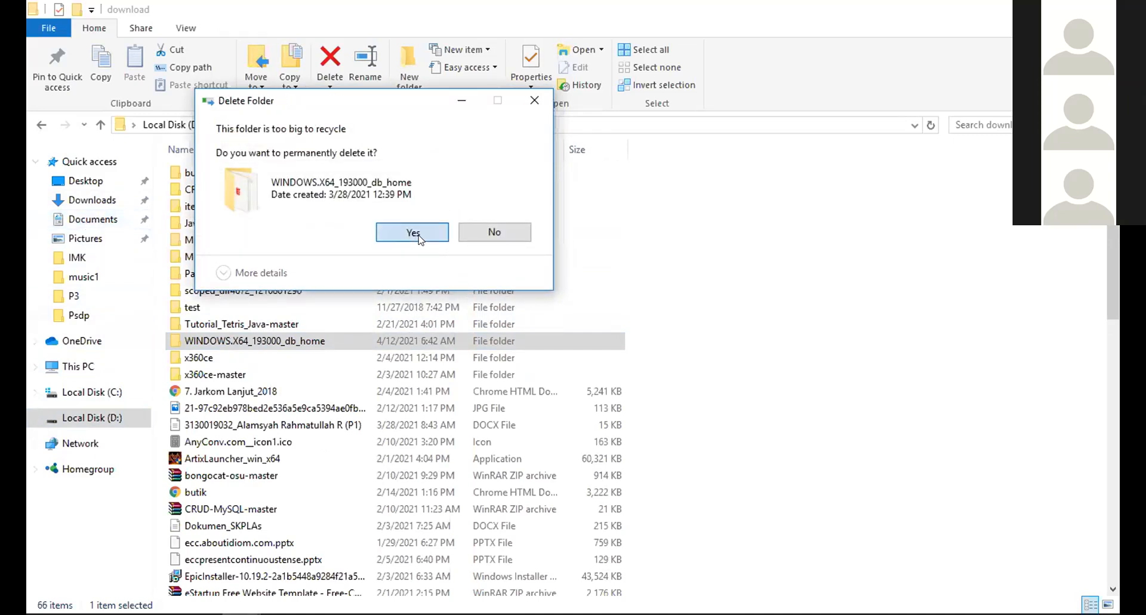
Delete the Oracle32 folder from the Documents folder.
{"action": "left_click", "coordinate": [86, 203]}
{"action": "left_click", "coordinate": [85, 222]}
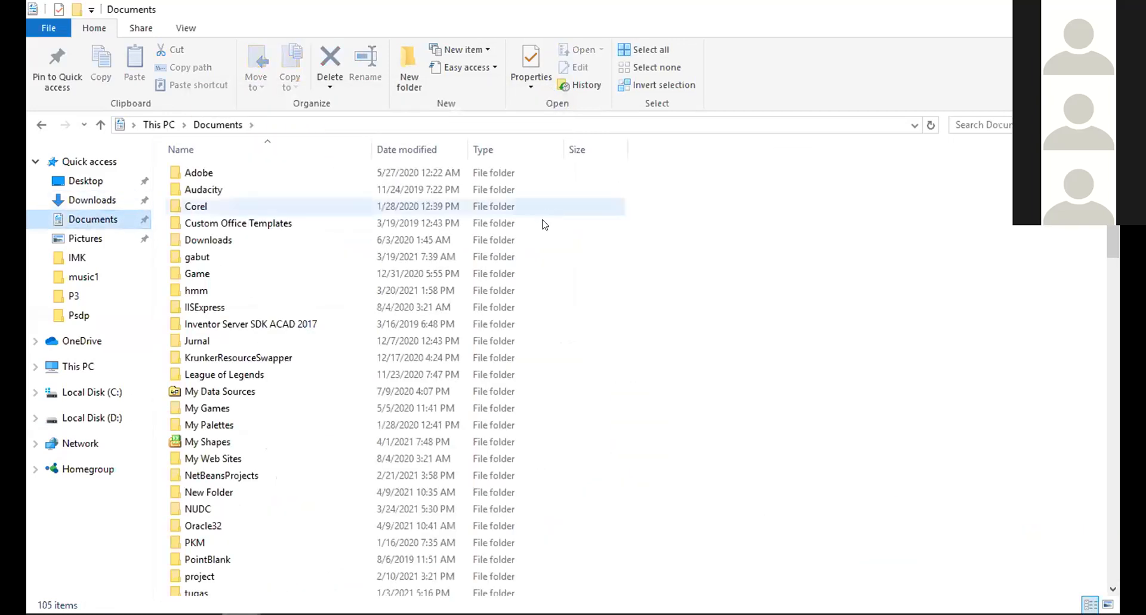
{"action": "scroll", "coordinate": [324, 315], "scroll_direction": "down", "scroll_amount": 1}
{"action": "scroll", "coordinate": [310, 418], "scroll_direction": "down", "scroll_amount": 3}
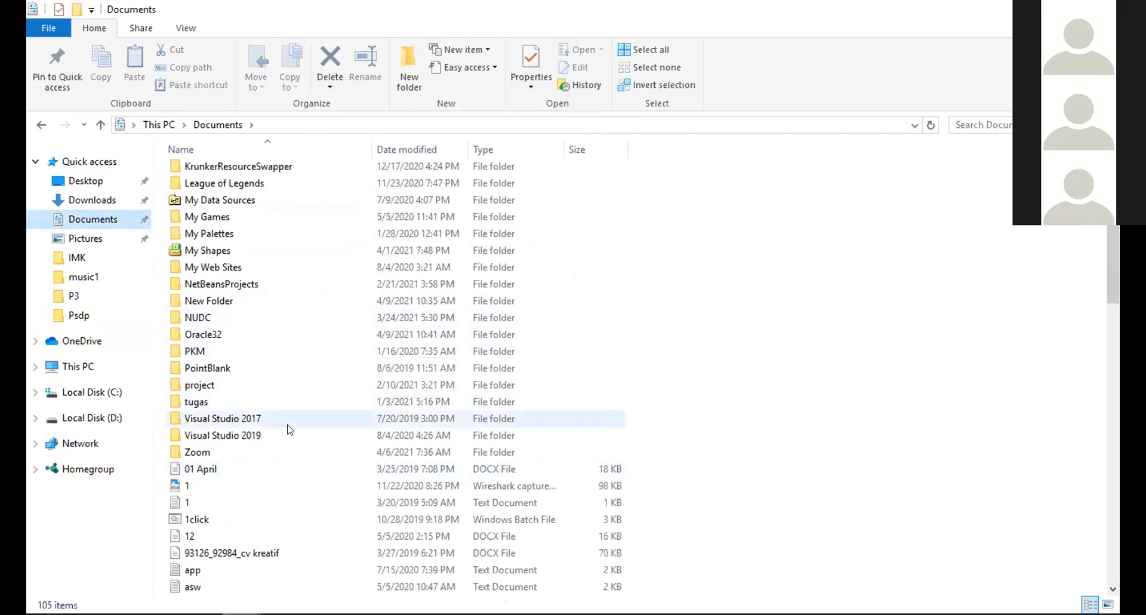
{"action": "scroll", "coordinate": [292, 442], "scroll_direction": "up", "scroll_amount": 1}
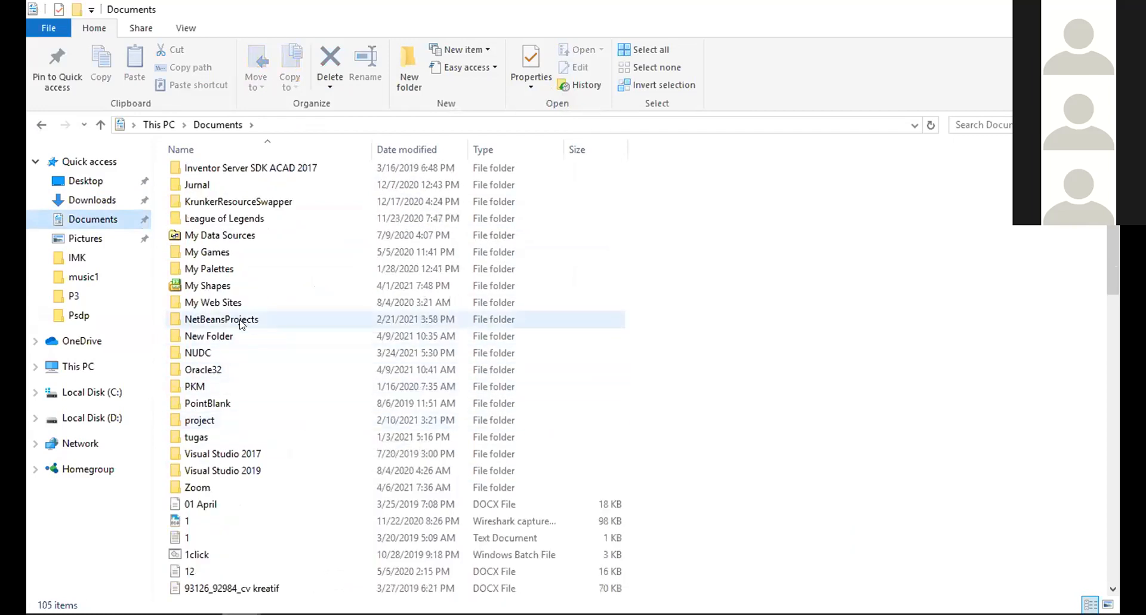
{"action": "scroll", "coordinate": [246, 332], "scroll_direction": "up", "scroll_amount": 3}
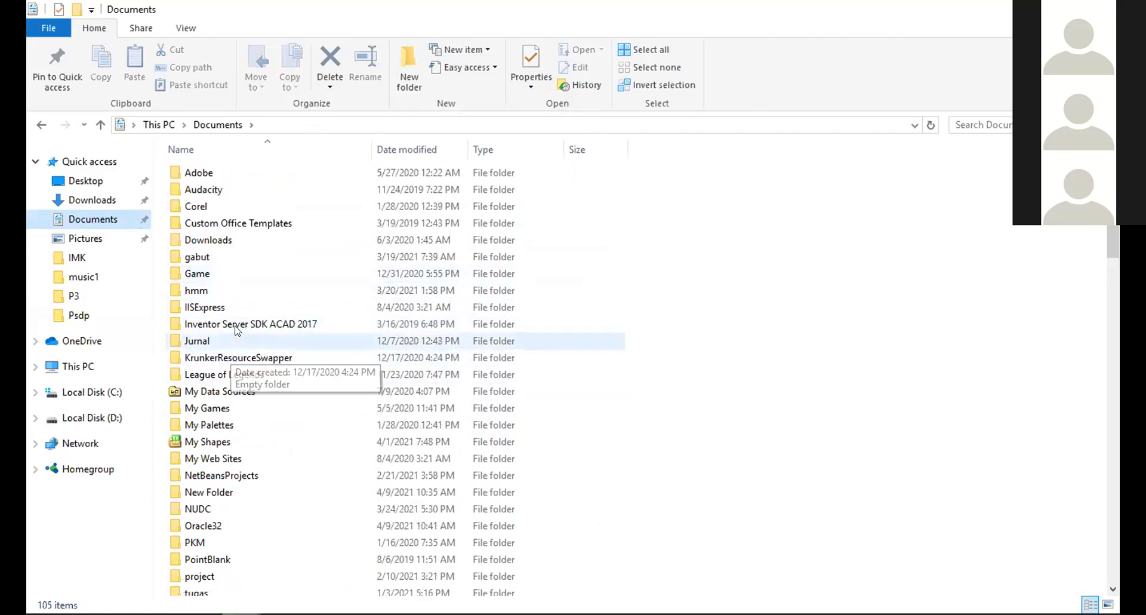
{"action": "scroll", "coordinate": [243, 228], "scroll_direction": "down", "scroll_amount": 3}
{"action": "left_click", "coordinate": [206, 386]}
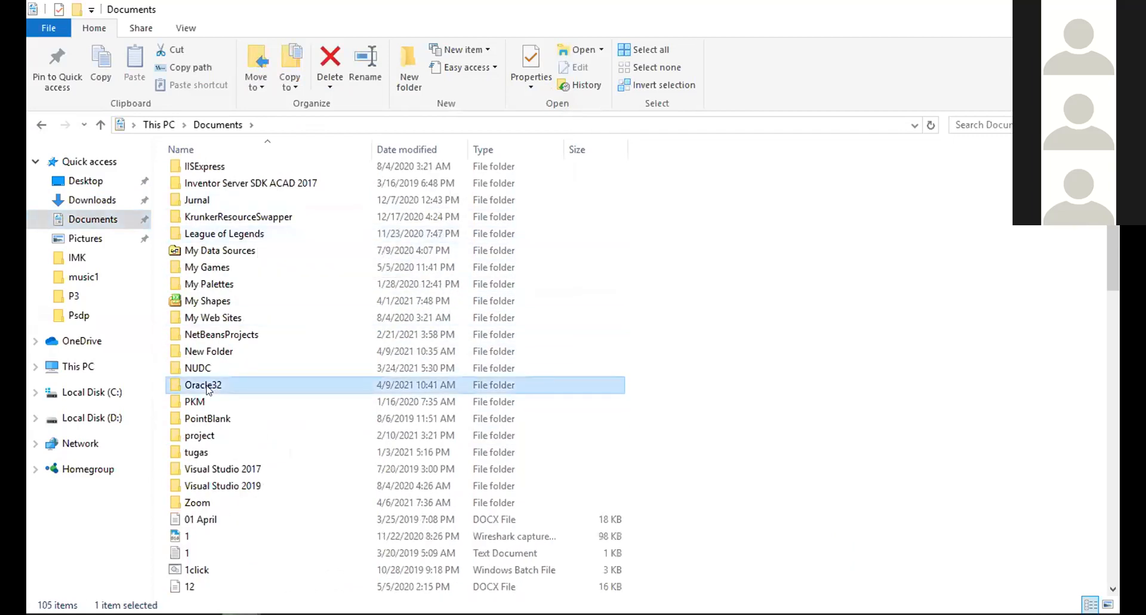
{"action": "mouse_move", "coordinate": [241, 613]}
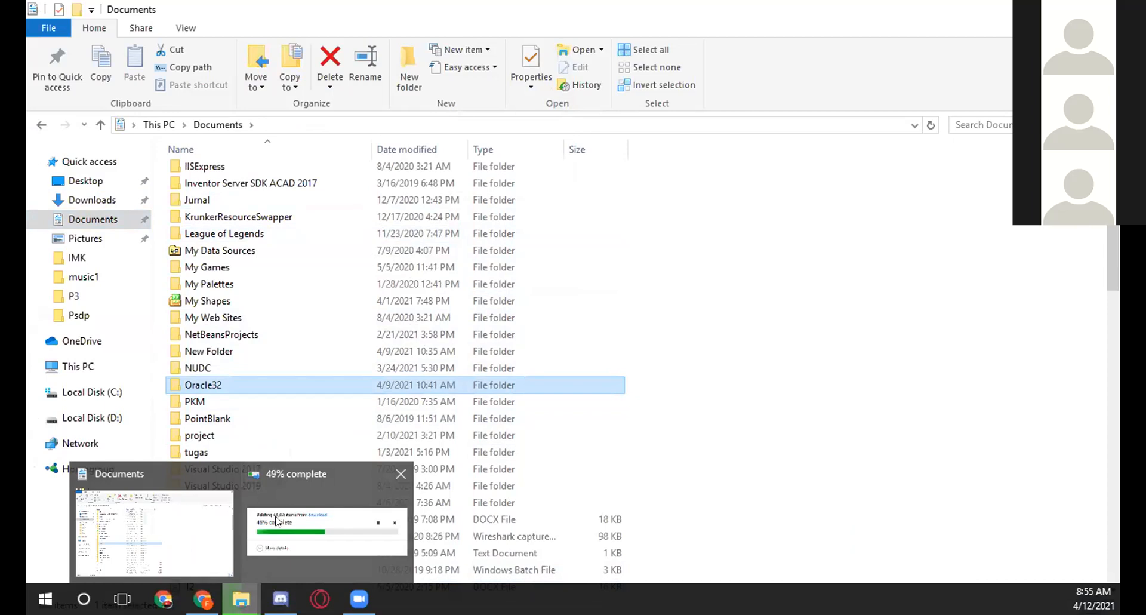
{"action": "left_click", "coordinate": [276, 521]}
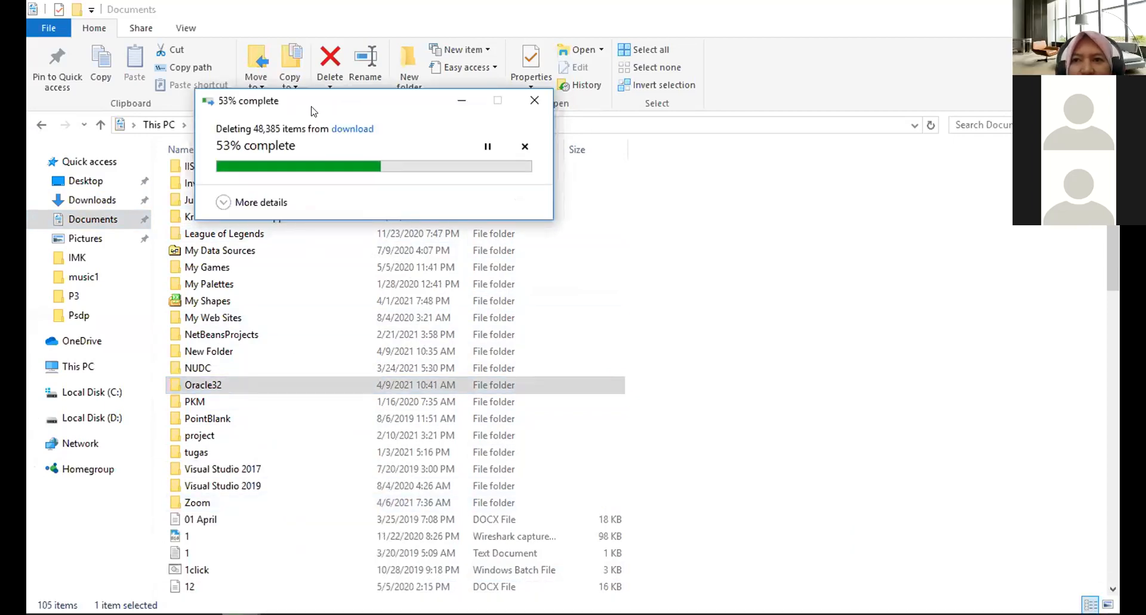
{"action": "left_click", "coordinate": [295, 389]}
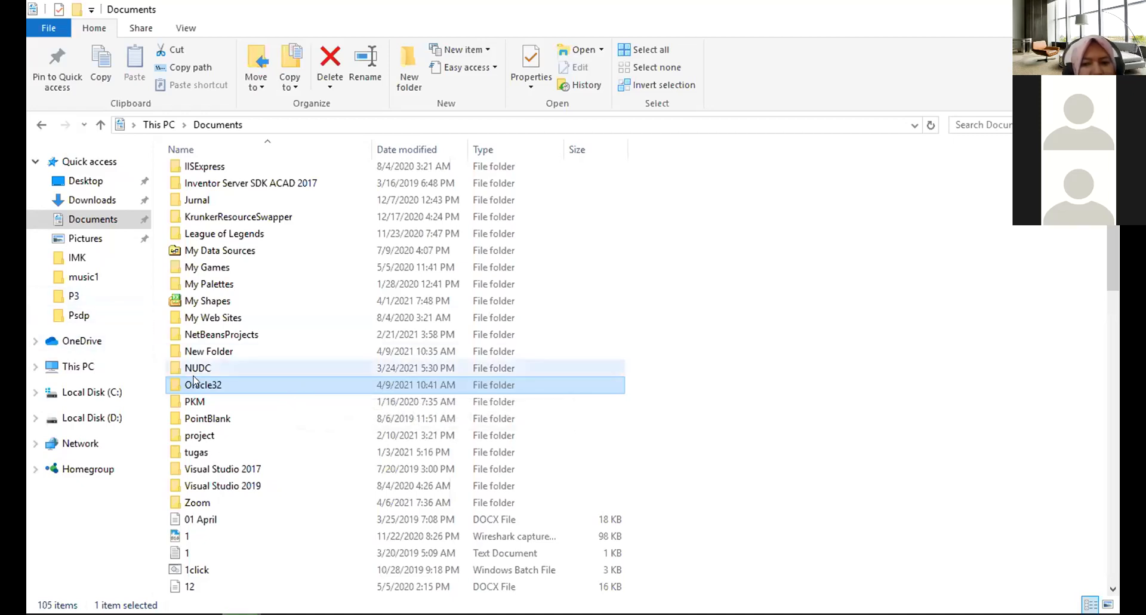
{"action": "left_click", "coordinate": [201, 384]}
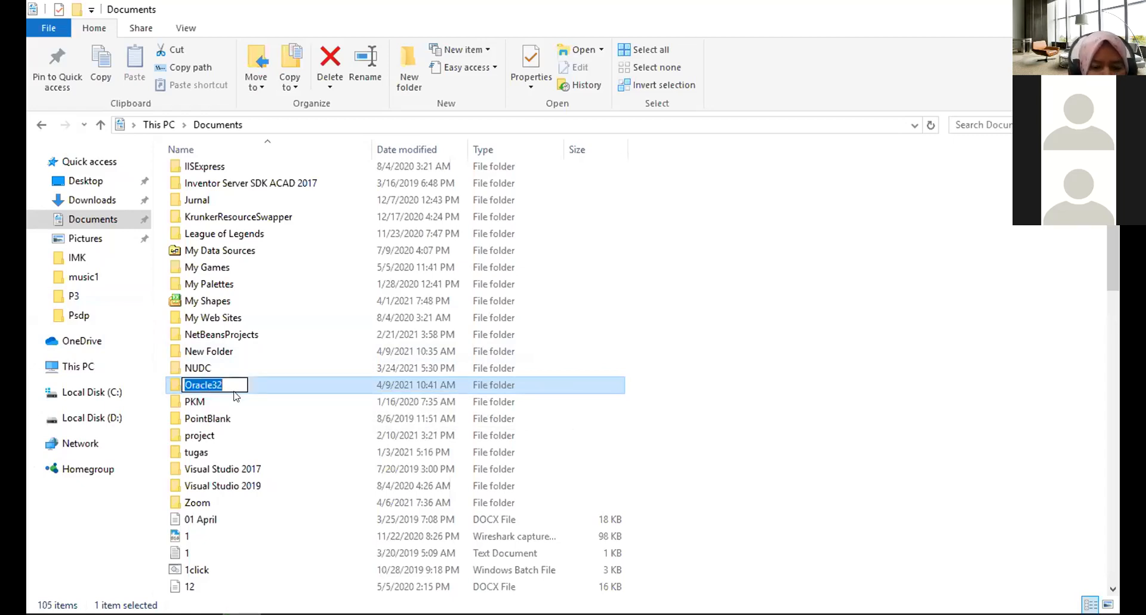
{"action": "left_click", "coordinate": [261, 387]}
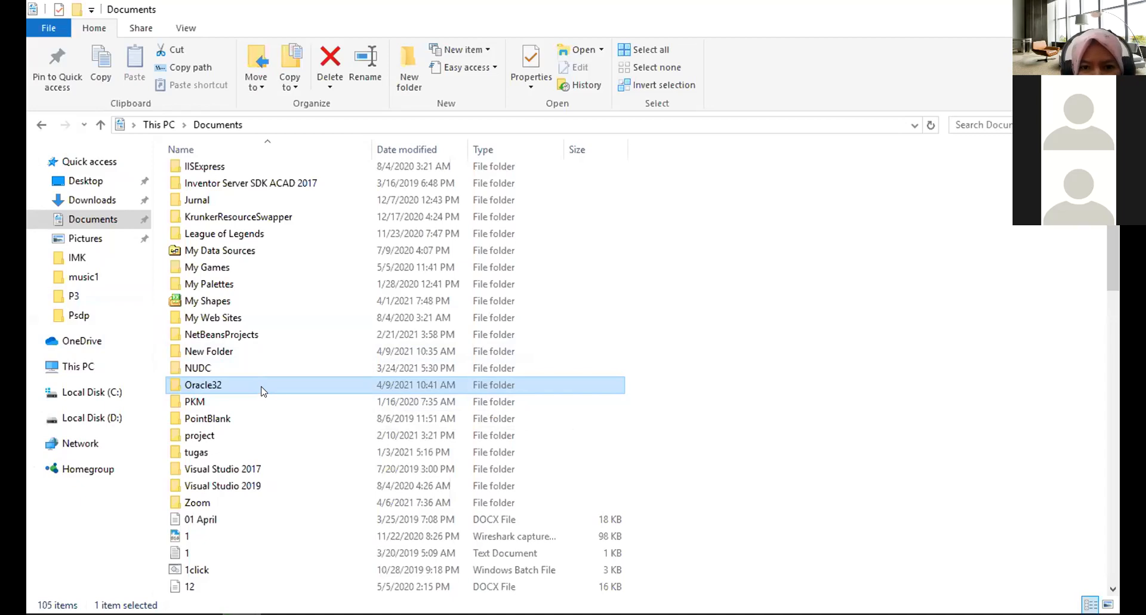
{"action": "key", "text": "Delete"}
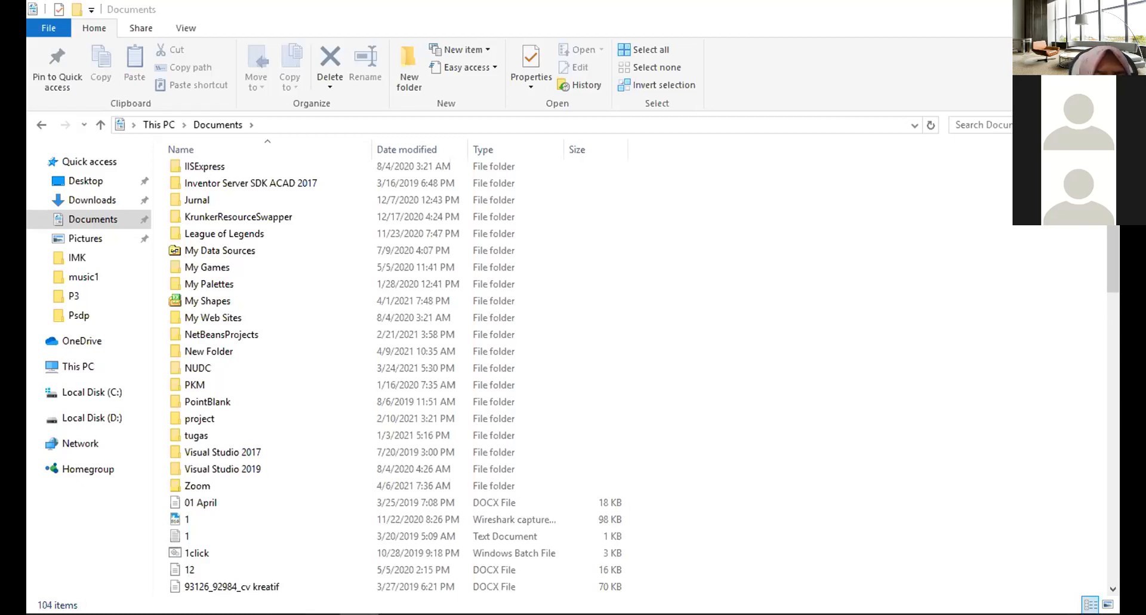
Browse the drives and the download folder on drive D, selecting the WINDOWS.X64_193000_db_home zip archive.
{"action": "left_click", "coordinate": [112, 418]}
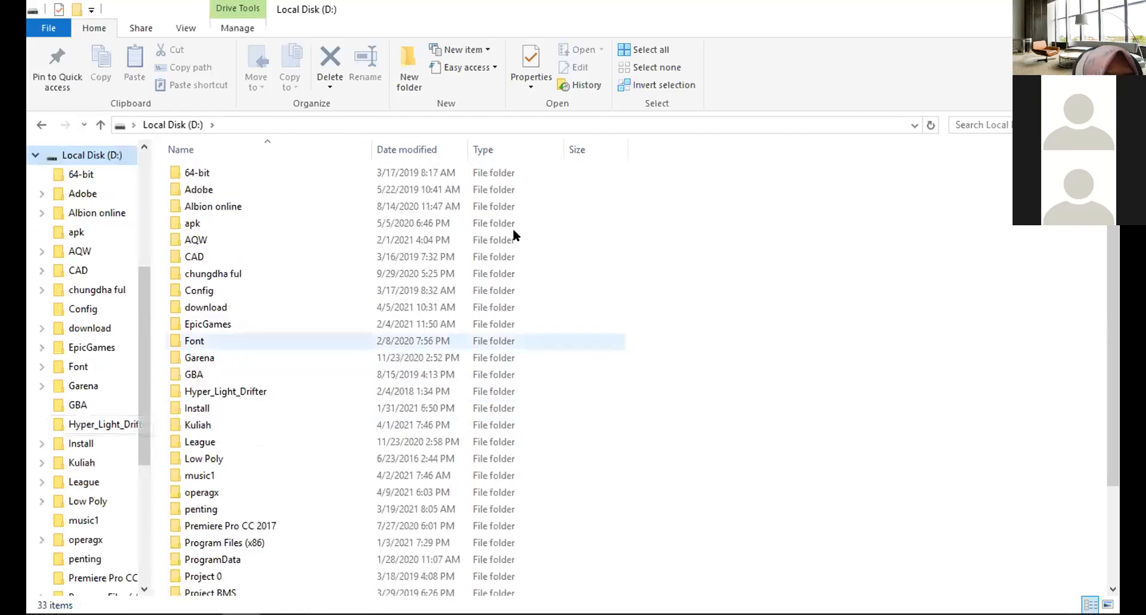
{"action": "double_click", "coordinate": [242, 306]}
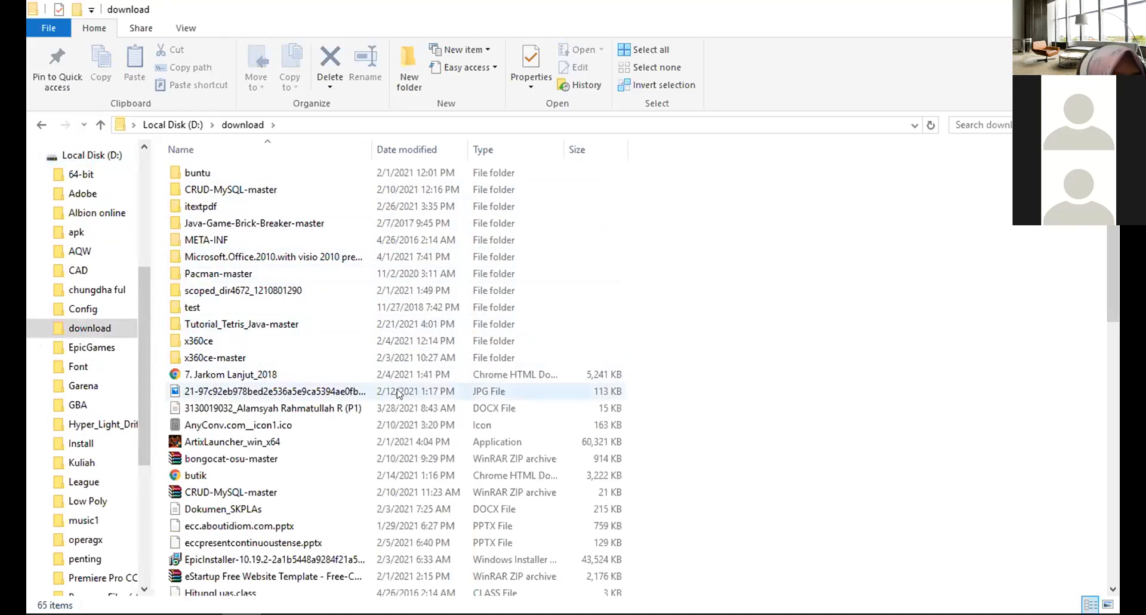
{"action": "scroll", "coordinate": [399, 358], "scroll_direction": "down", "scroll_amount": 13}
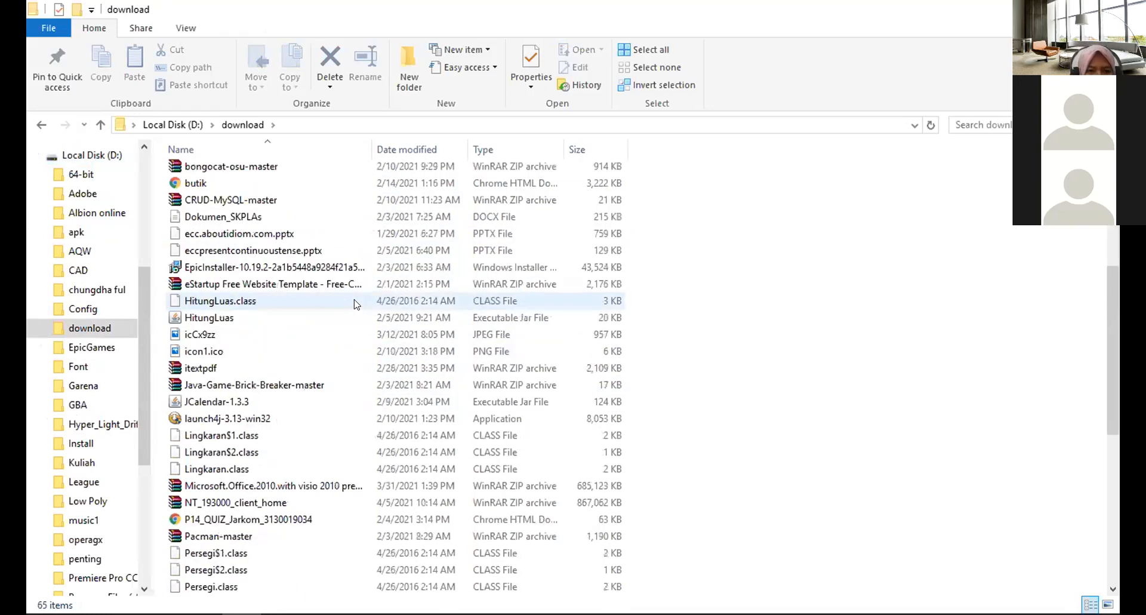
{"action": "scroll", "coordinate": [399, 406], "scroll_direction": "up", "scroll_amount": 8}
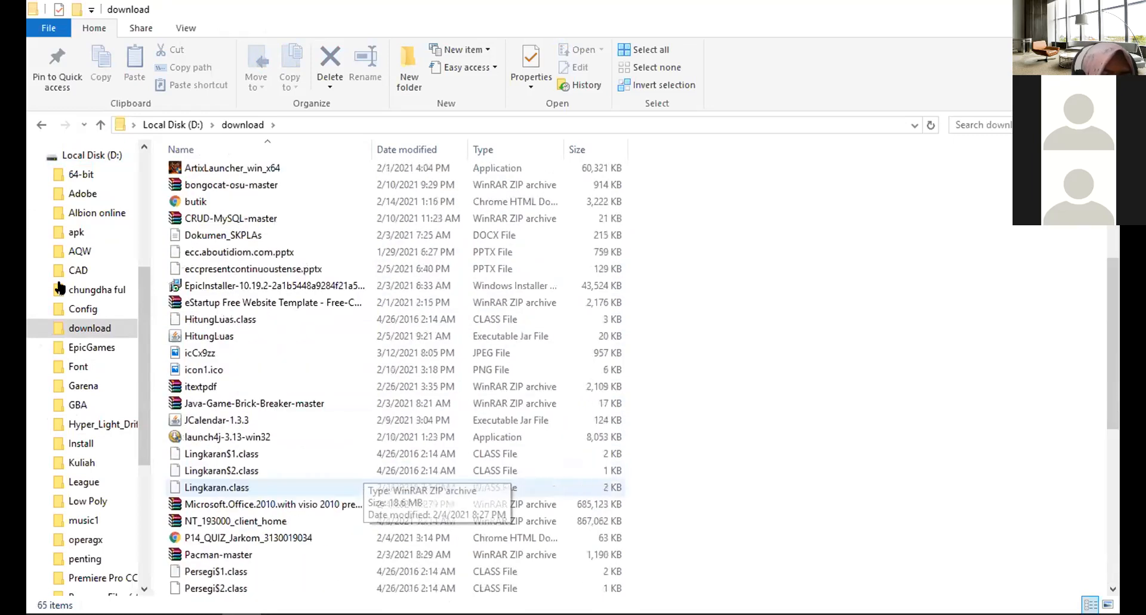
{"action": "scroll", "coordinate": [89, 239], "scroll_direction": "up", "scroll_amount": 2}
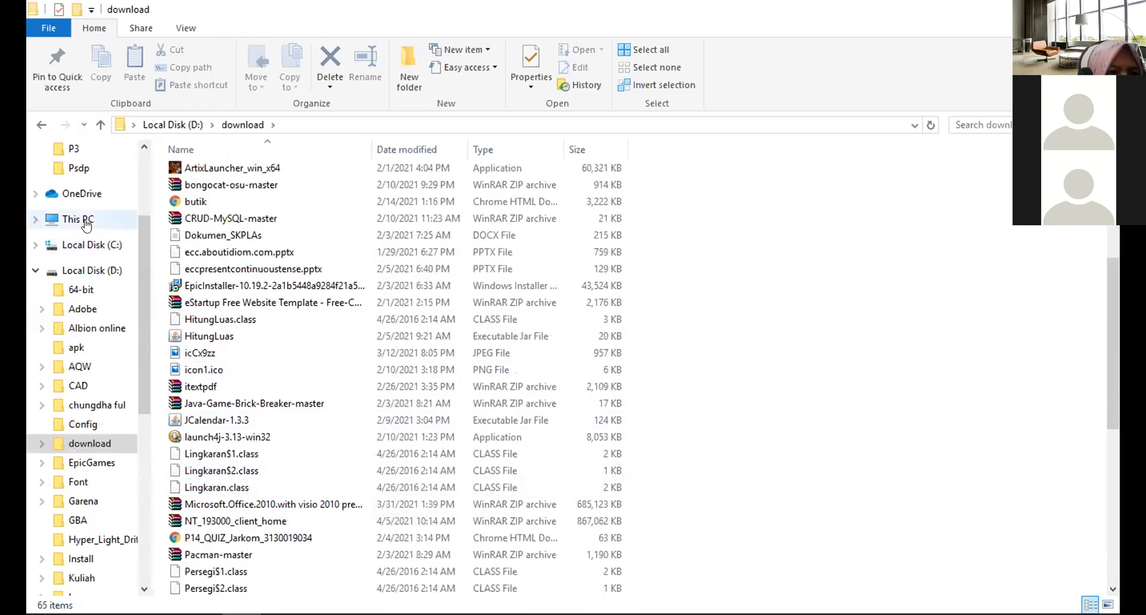
{"action": "left_click", "coordinate": [77, 220]}
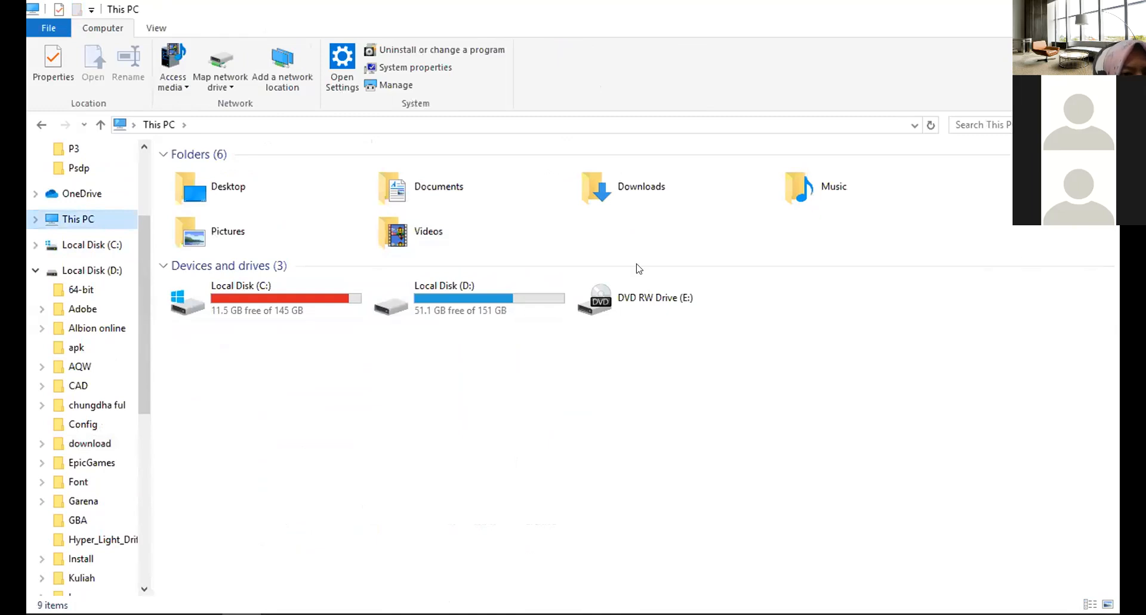
{"action": "left_click", "coordinate": [225, 312]}
{"action": "left_click", "coordinate": [475, 329]}
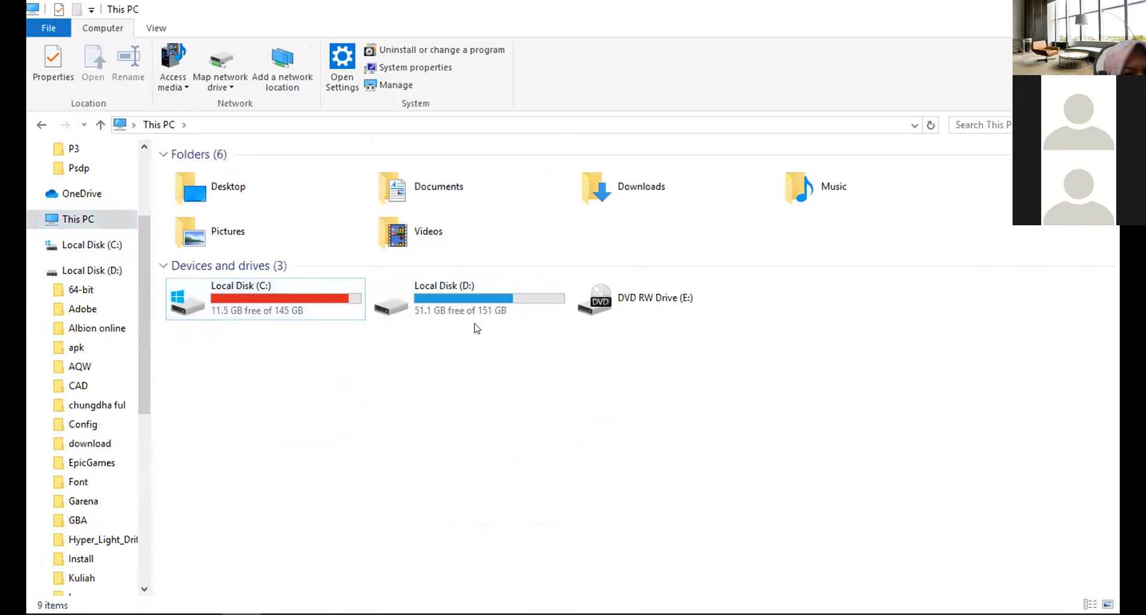
{"action": "left_click", "coordinate": [109, 270]}
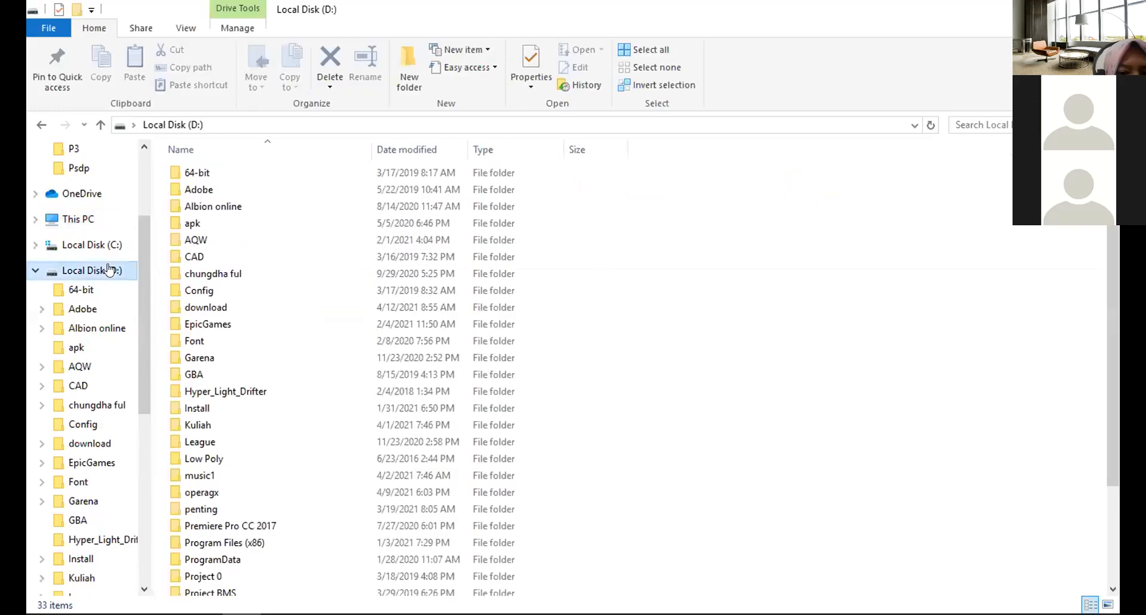
{"action": "double_click", "coordinate": [226, 307]}
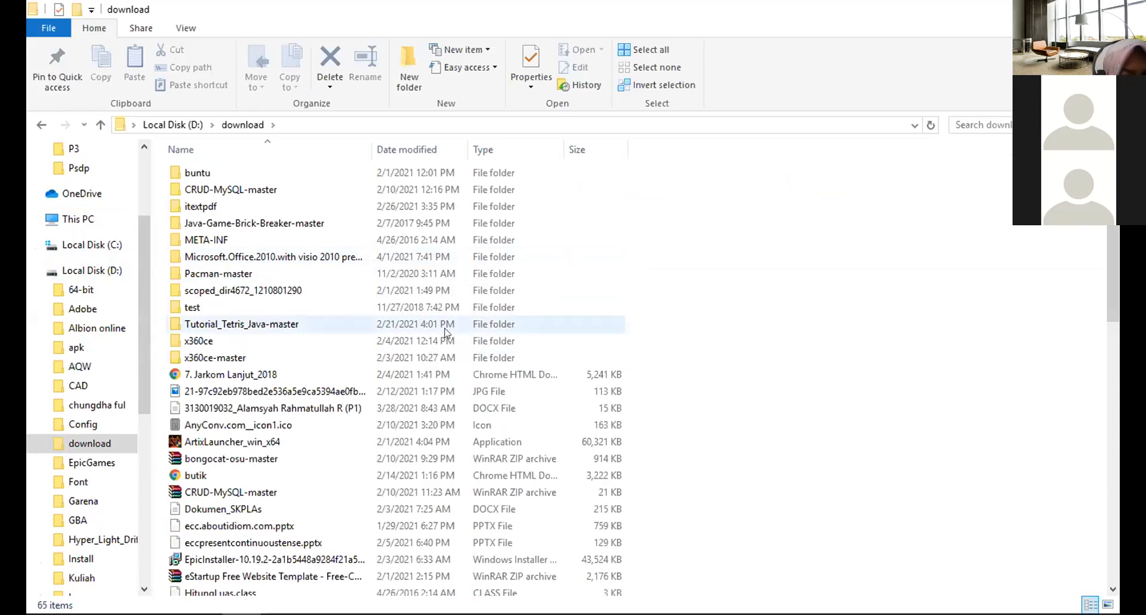
{"action": "scroll", "coordinate": [365, 379], "scroll_direction": "down", "scroll_amount": 4}
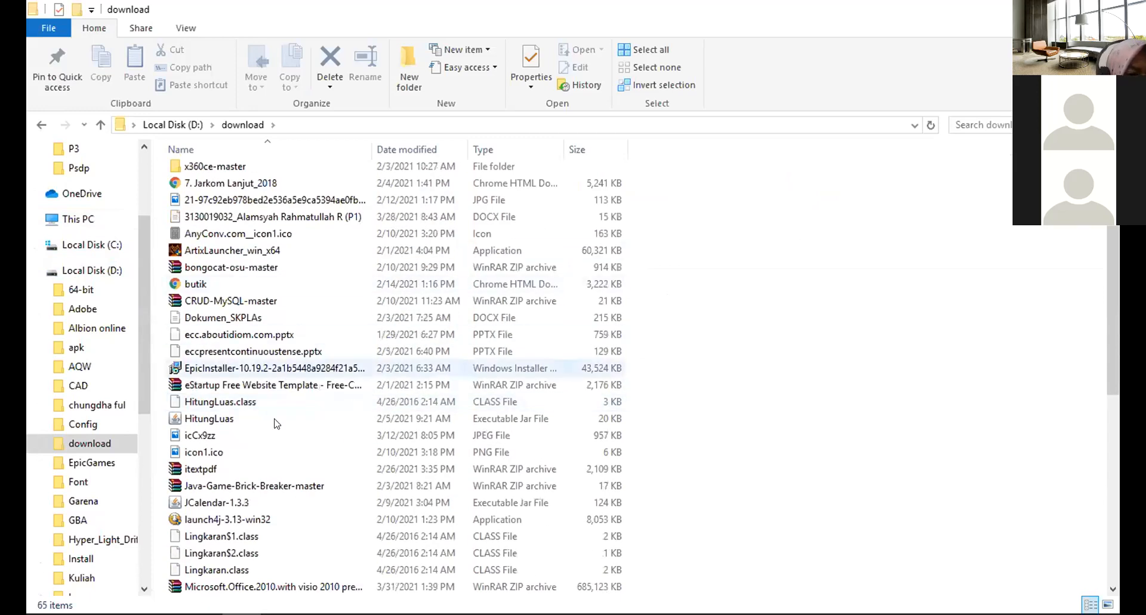
{"action": "scroll", "coordinate": [277, 423], "scroll_direction": "down", "scroll_amount": 9}
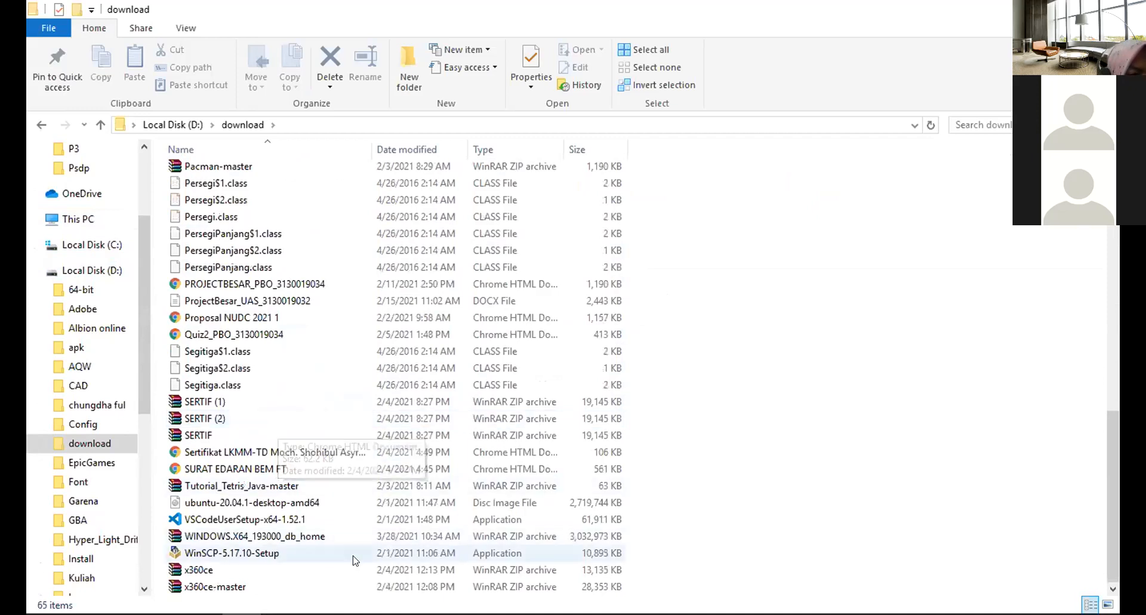
{"action": "left_click", "coordinate": [359, 536]}
{"action": "mouse_move", "coordinate": [47, 610]}
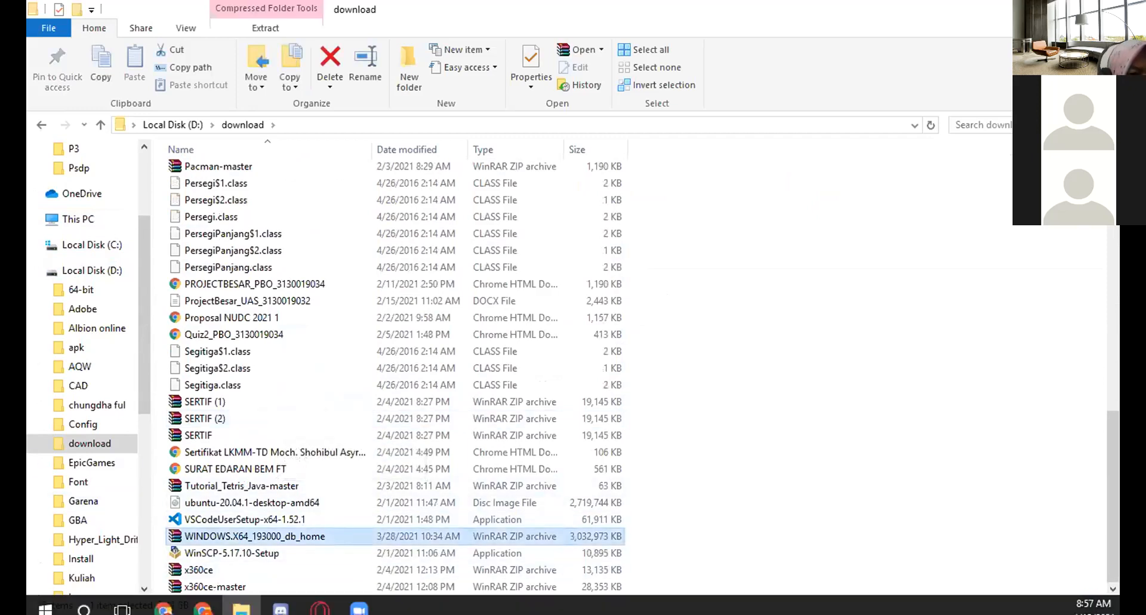
Open the Start menu and expand the Oracle - OraClient19Home1 and Oracle - OraDB19Home1 program groups.
{"action": "key", "text": "super"}
{"action": "scroll", "coordinate": [119, 438], "scroll_direction": "down", "scroll_amount": 5}
{"action": "scroll", "coordinate": [183, 338], "scroll_direction": "down", "scroll_amount": 3}
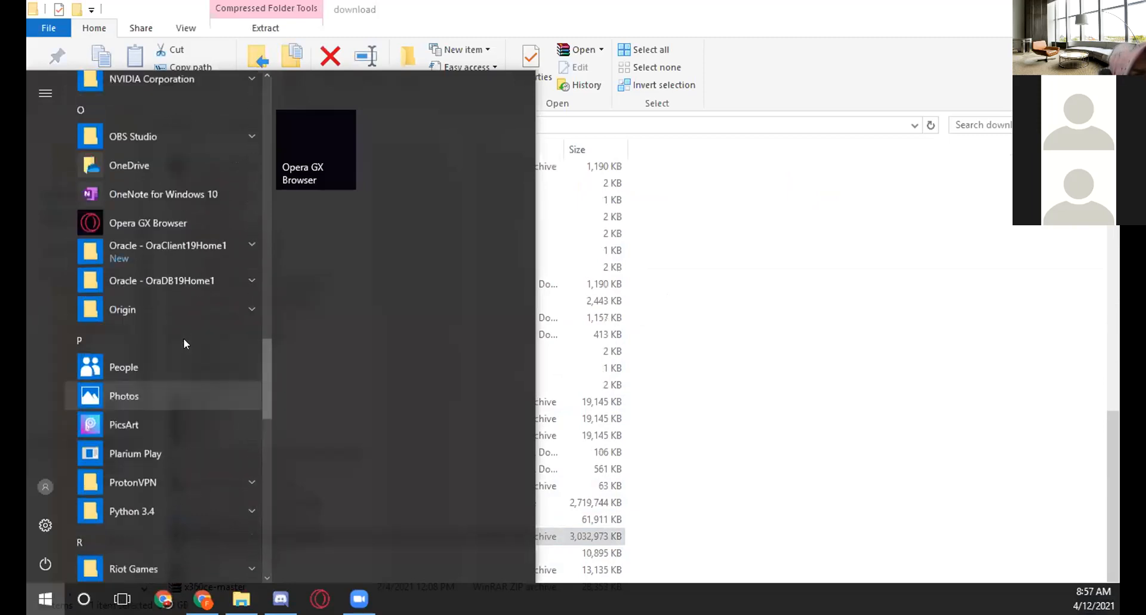
{"action": "scroll", "coordinate": [184, 337], "scroll_direction": "up", "scroll_amount": 2}
{"action": "left_click", "coordinate": [198, 360]}
{"action": "left_click", "coordinate": [217, 335]}
{"action": "scroll", "coordinate": [213, 336], "scroll_direction": "down", "scroll_amount": 5}
{"action": "scroll", "coordinate": [213, 337], "scroll_direction": "up", "scroll_amount": 2}
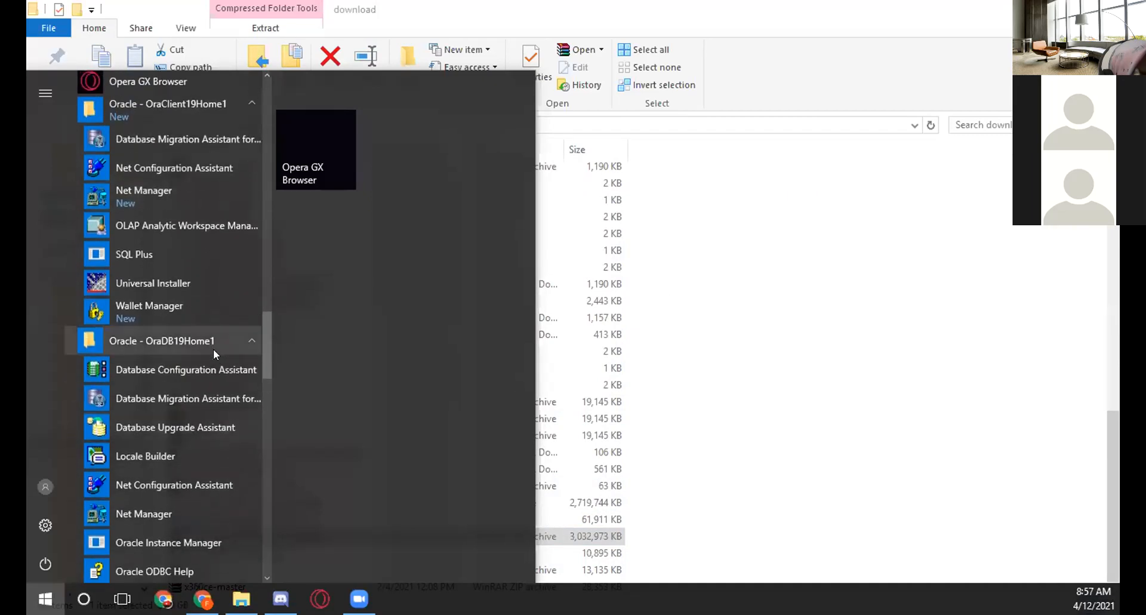
{"action": "left_click", "coordinate": [213, 349]}
{"action": "scroll", "coordinate": [213, 336], "scroll_direction": "up", "scroll_amount": 3}
{"action": "left_click", "coordinate": [192, 272]}
{"action": "left_click", "coordinate": [190, 275]}
Try to open the Net Manager shortcut in the Oracle - OraDB19Home1 program group.
{"action": "left_click", "coordinate": [169, 493]}
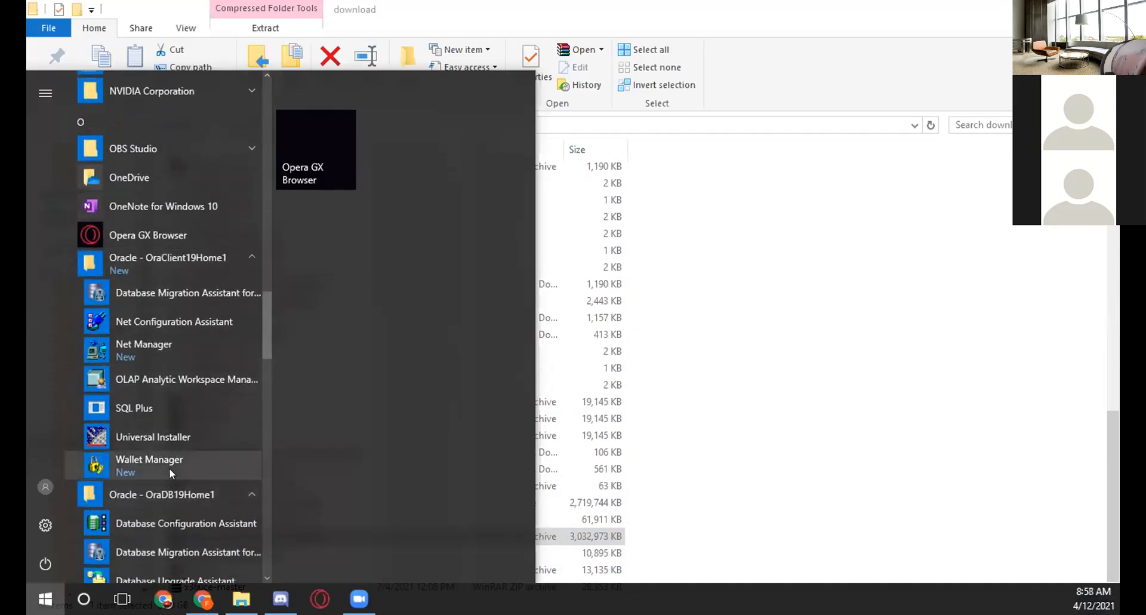
{"action": "scroll", "coordinate": [170, 468], "scroll_direction": "down", "scroll_amount": 5}
{"action": "scroll", "coordinate": [170, 468], "scroll_direction": "up", "scroll_amount": 3}
{"action": "scroll", "coordinate": [171, 306], "scroll_direction": "down", "scroll_amount": 2}
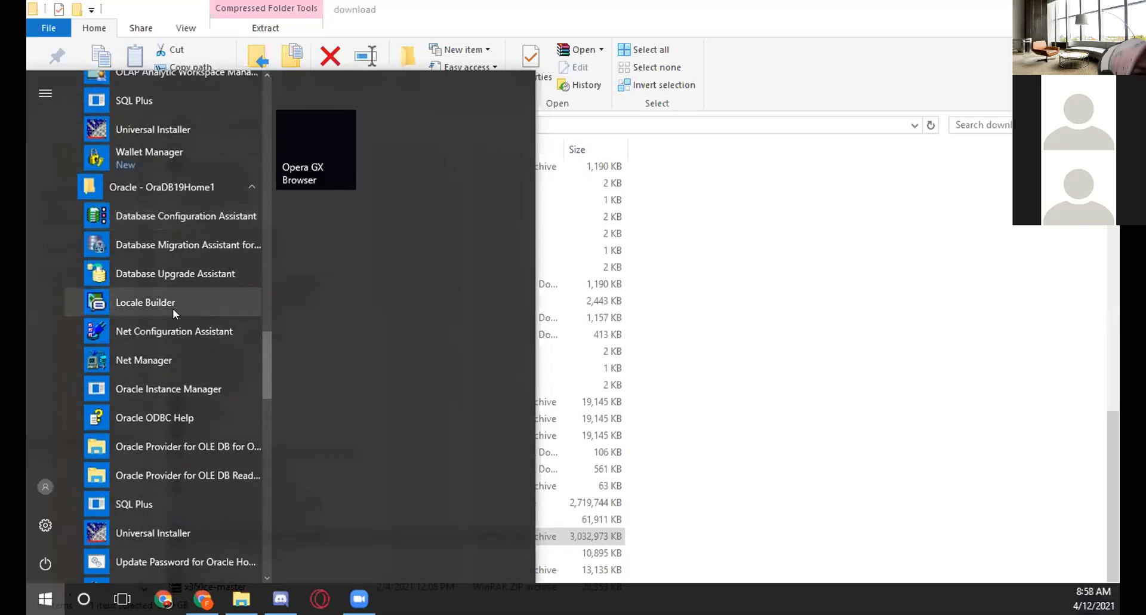
{"action": "scroll", "coordinate": [173, 308], "scroll_direction": "down", "scroll_amount": 3}
{"action": "scroll", "coordinate": [206, 343], "scroll_direction": "up", "scroll_amount": 4}
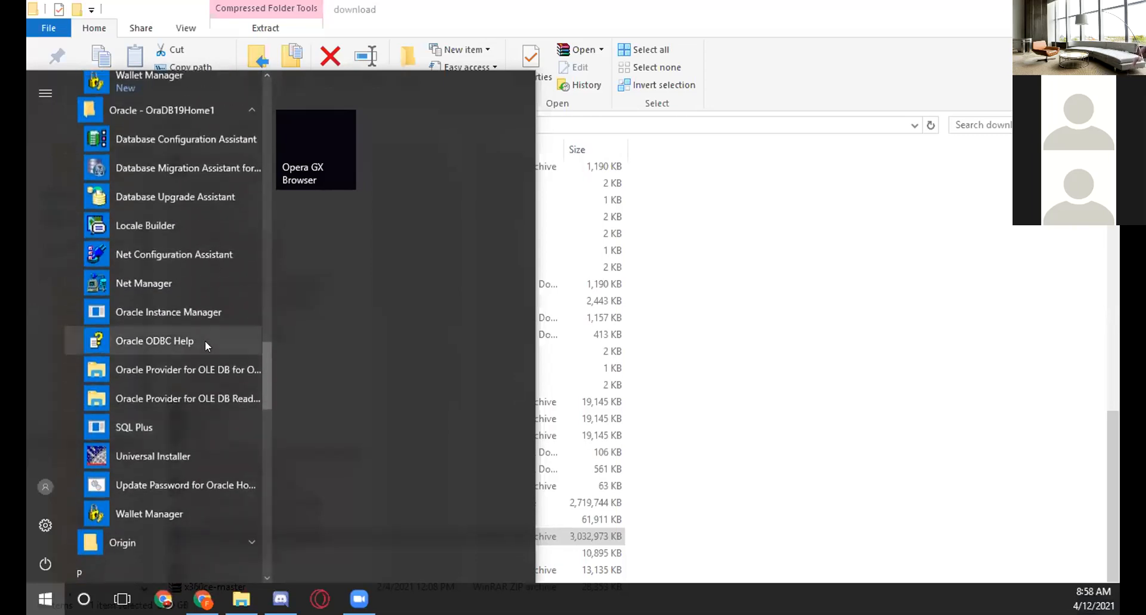
{"action": "left_click", "coordinate": [169, 295]}
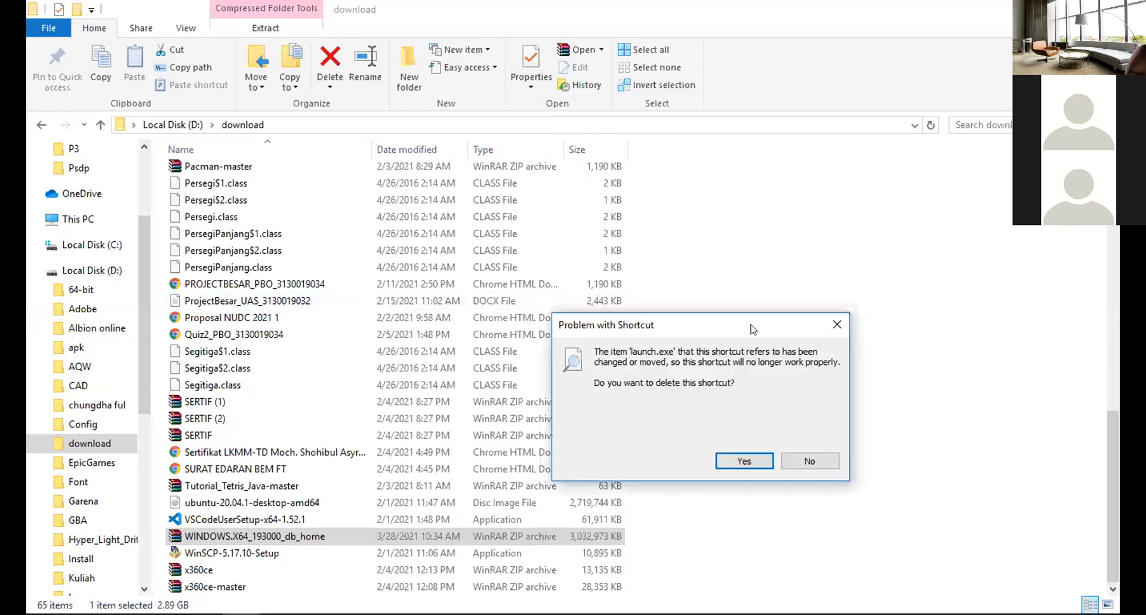
Dismiss the shortcut problem dialog and review the Oracle - OraClient19Home1 and Oracle - OraDB19Home1 groups in the Start menu.
{"action": "left_click", "coordinate": [836, 326]}
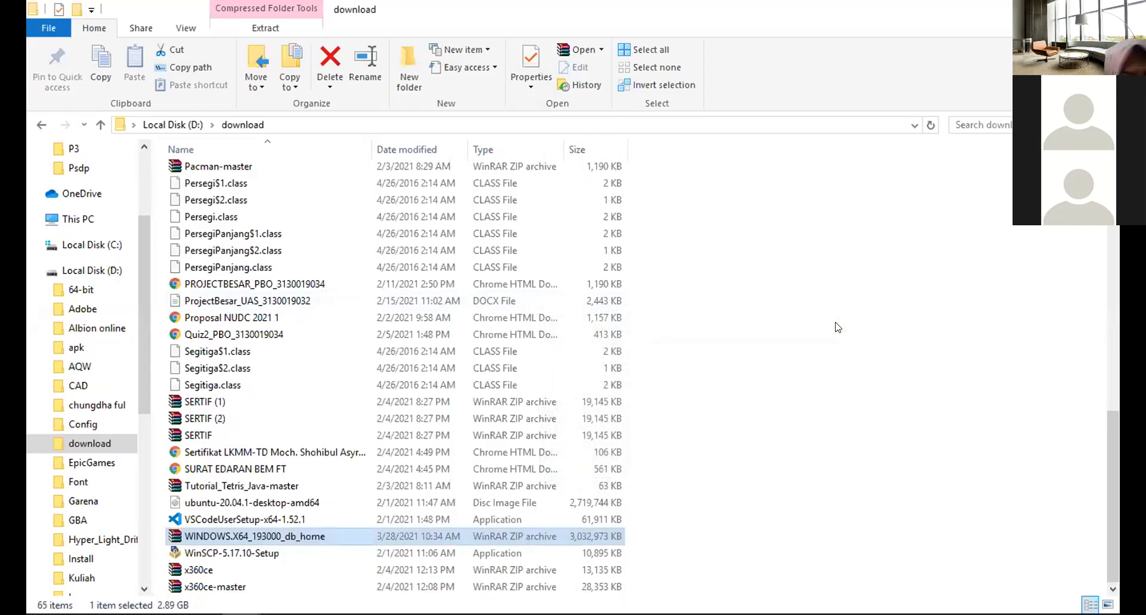
{"action": "mouse_move", "coordinate": [123, 606]}
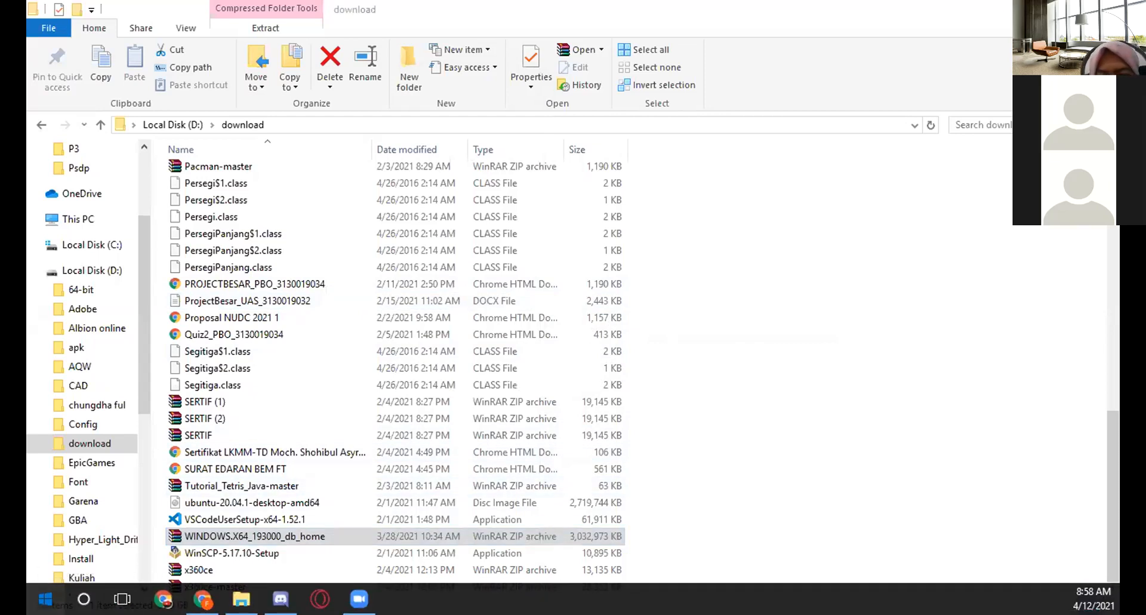
{"action": "key", "text": "super"}
{"action": "scroll", "coordinate": [142, 437], "scroll_direction": "down", "scroll_amount": 15}
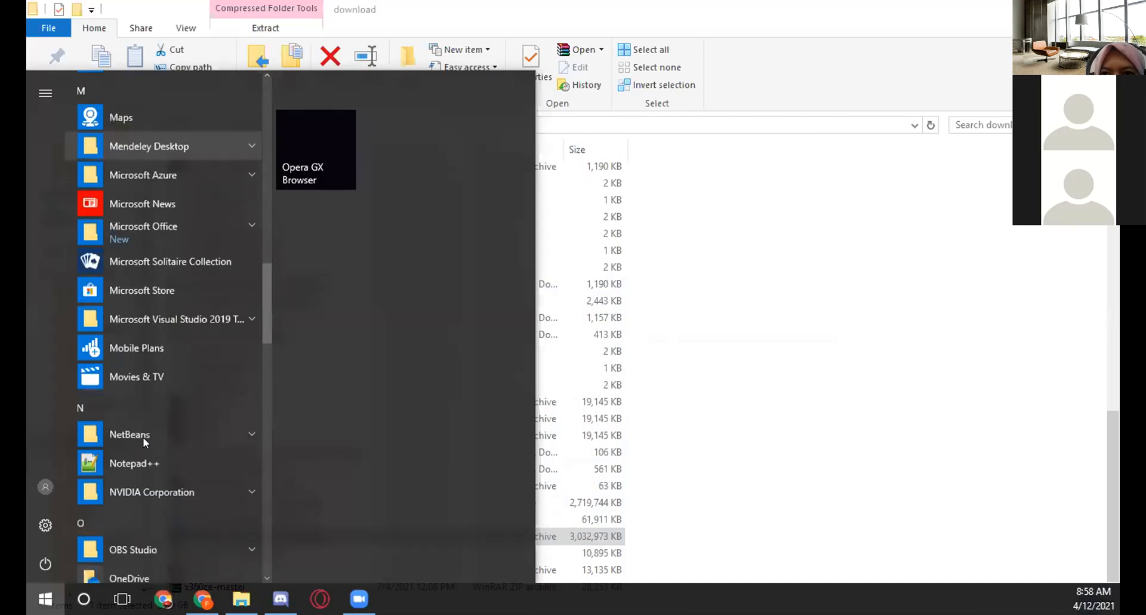
{"action": "scroll", "coordinate": [142, 437], "scroll_direction": "down", "scroll_amount": 4}
{"action": "left_click", "coordinate": [186, 291]}
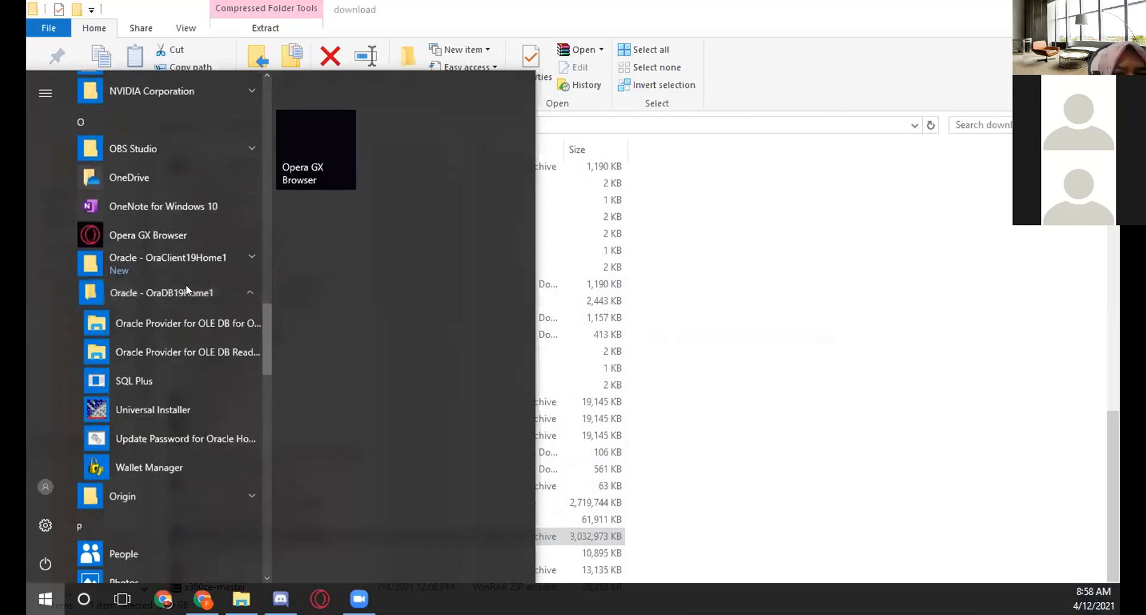
{"action": "left_click", "coordinate": [187, 290]}
{"action": "left_click", "coordinate": [183, 259]}
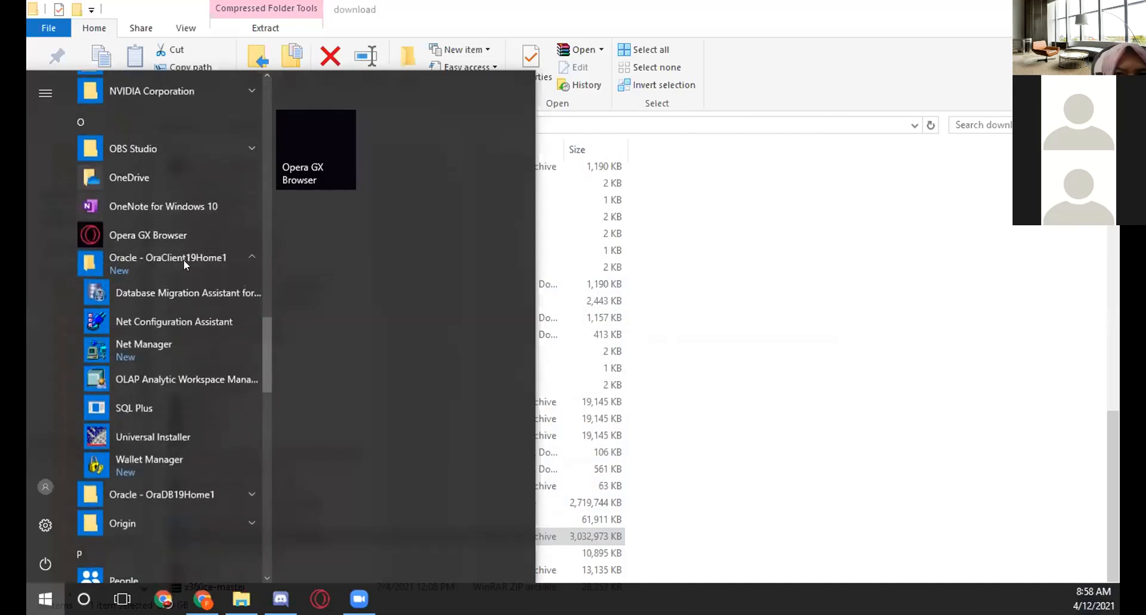
{"action": "left_click", "coordinate": [182, 261]}
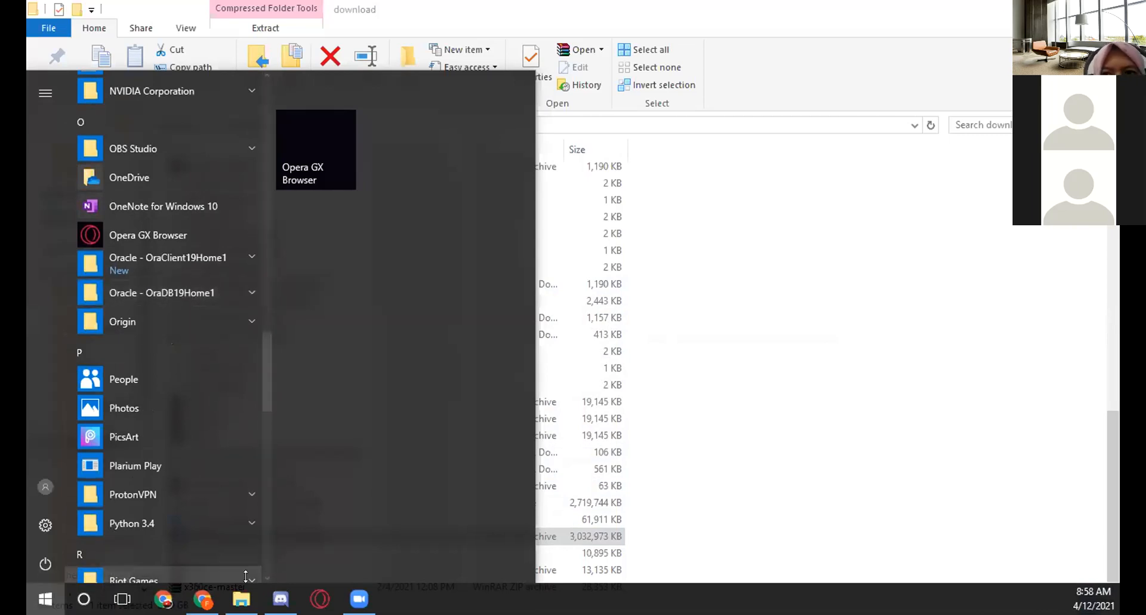
{"action": "key", "text": "Escape"}
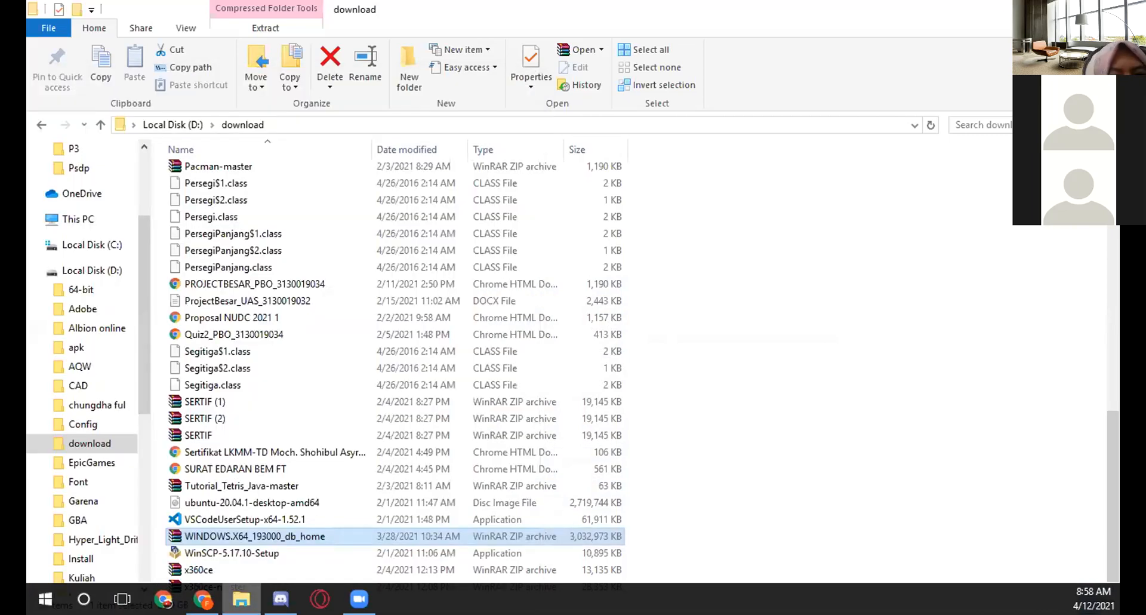
Open the WINDOWS.X64_193000_db_home zip archive in WinRAR to view its contents.
{"action": "right_click", "coordinate": [240, 541]}
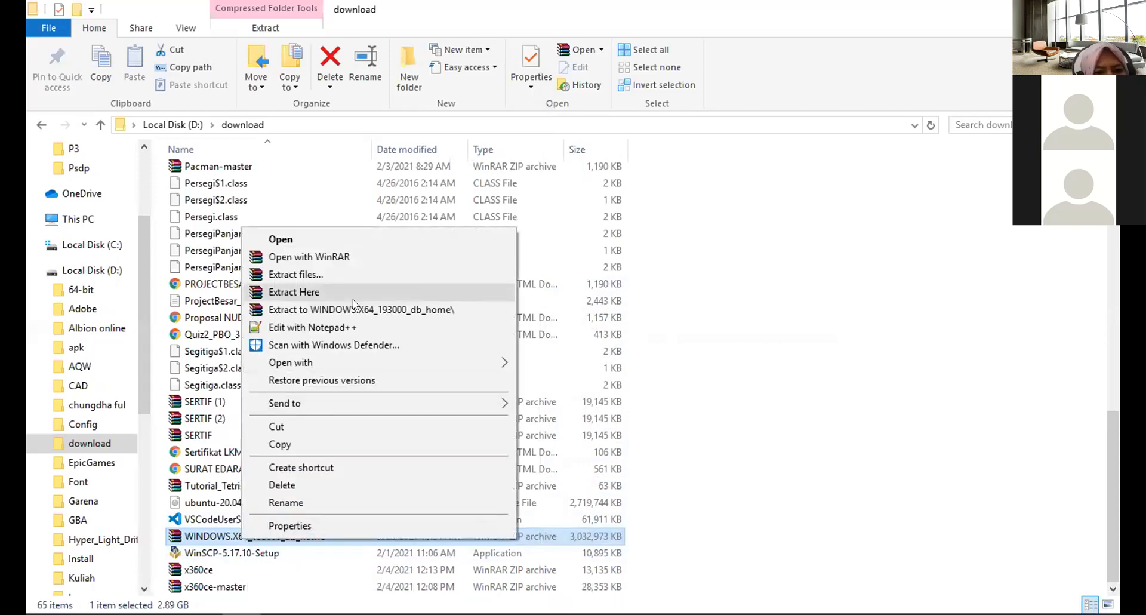
{"action": "left_click", "coordinate": [313, 238]}
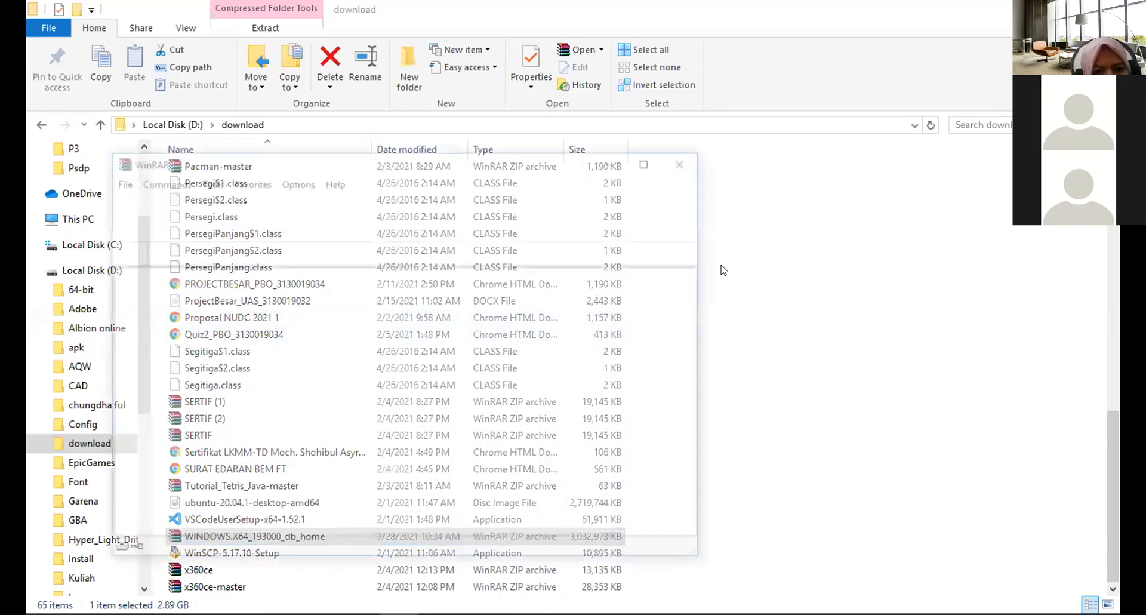
{"action": "left_click_drag", "start_coordinate": [467, 161], "coordinate": [577, 152]}
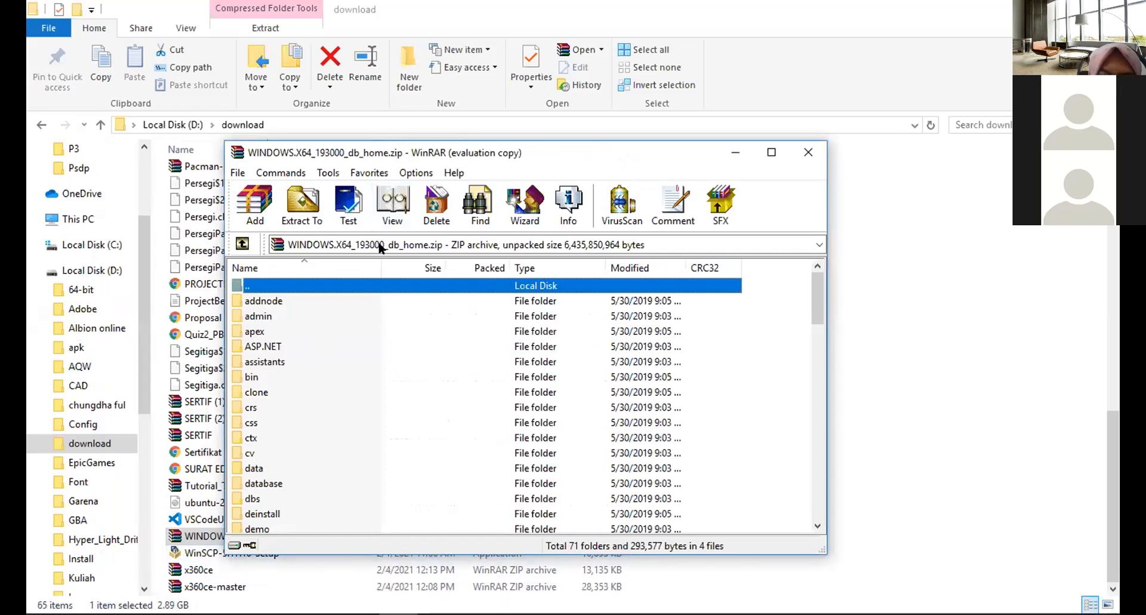
{"action": "left_click_drag", "start_coordinate": [412, 153], "coordinate": [582, 158]}
{"action": "scroll", "coordinate": [101, 473], "scroll_direction": "down", "scroll_amount": 1}
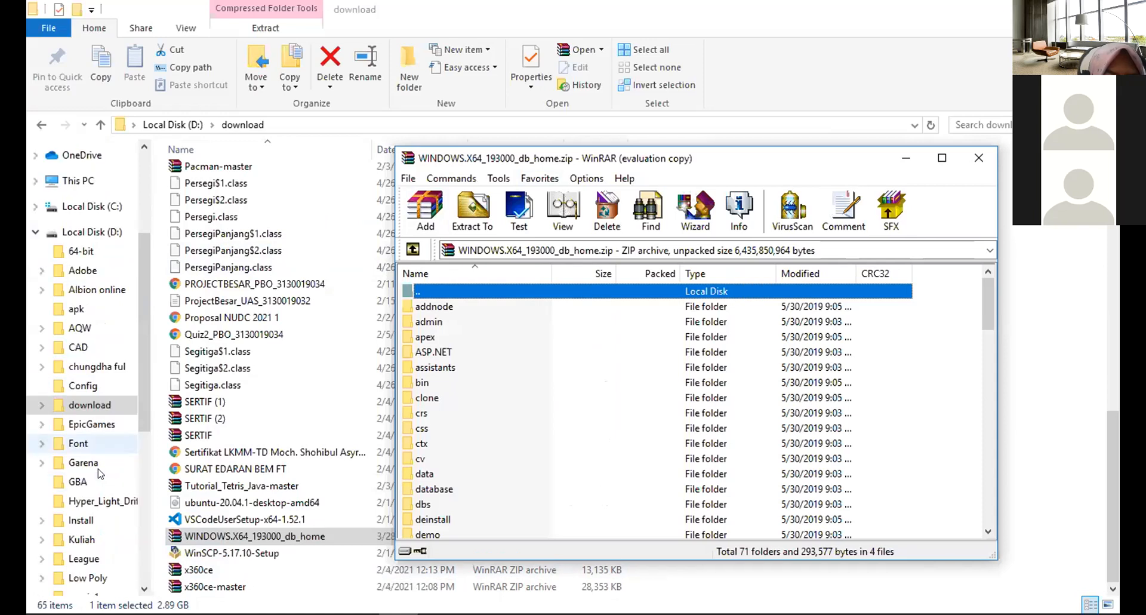
{"action": "scroll", "coordinate": [100, 474], "scroll_direction": "up", "scroll_amount": 1}
Delete the Oracle folder from C:\Program Files (x86), granting administrator permission.
{"action": "left_click", "coordinate": [89, 263]}
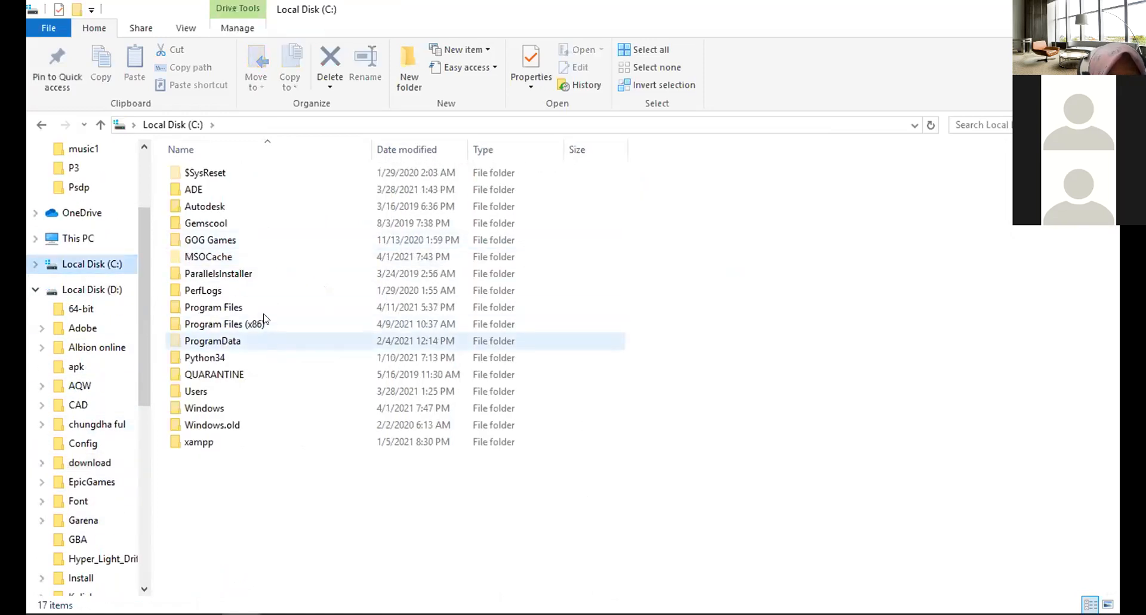
{"action": "double_click", "coordinate": [264, 320]}
{"action": "scroll", "coordinate": [332, 263], "scroll_direction": "down", "scroll_amount": 8}
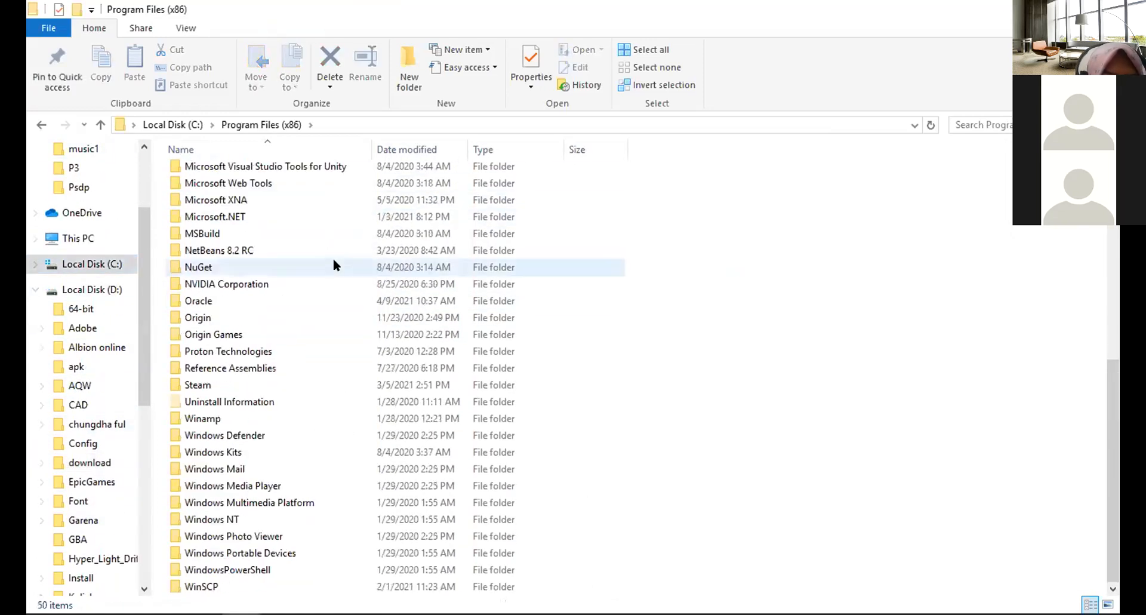
{"action": "left_click", "coordinate": [247, 301]}
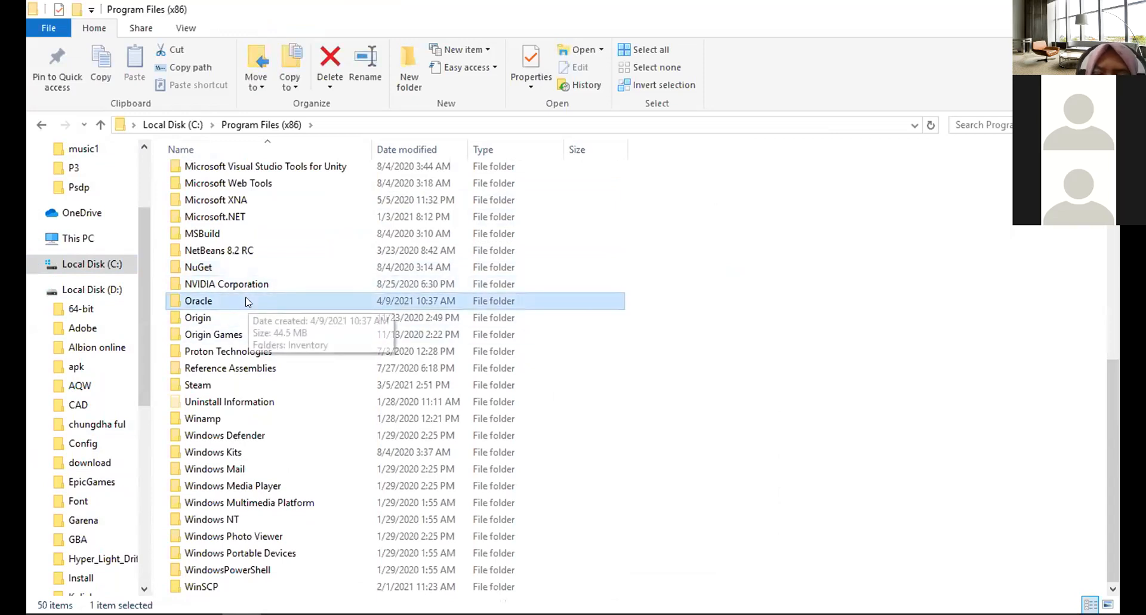
{"action": "key", "text": "Delete"}
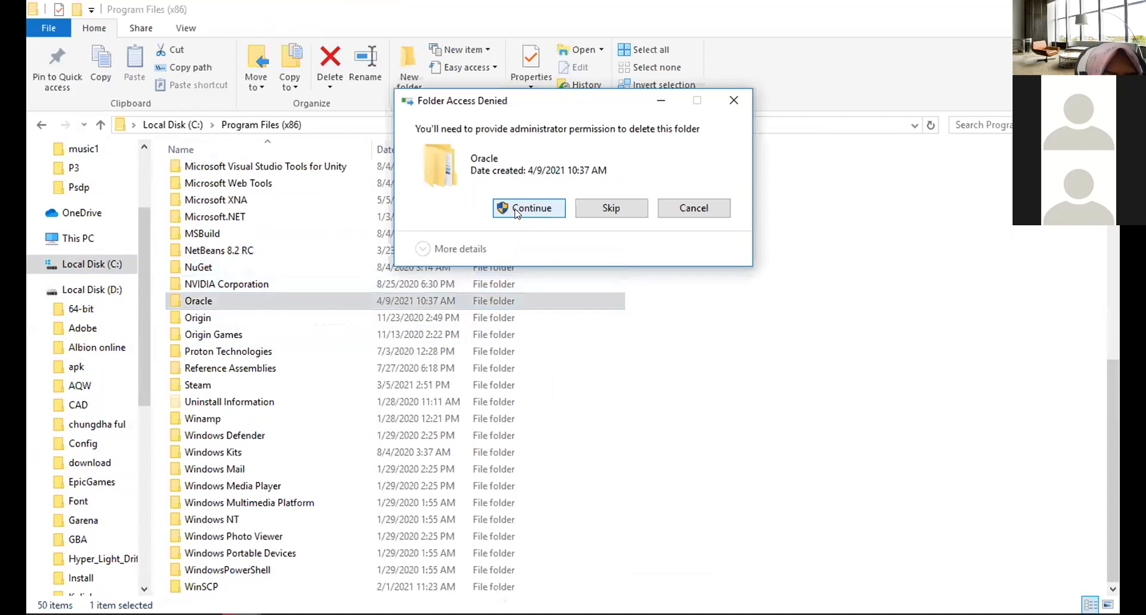
{"action": "left_click", "coordinate": [516, 209]}
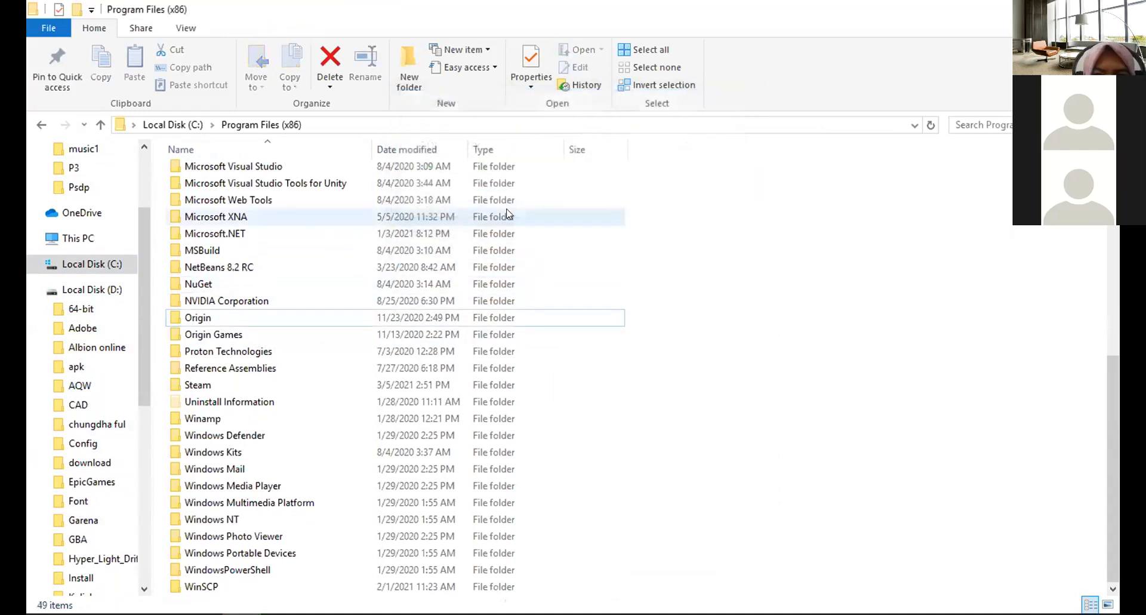
Delete the Oracle folder from C:\Program Files, granting administrator permission.
{"action": "left_click", "coordinate": [37, 125]}
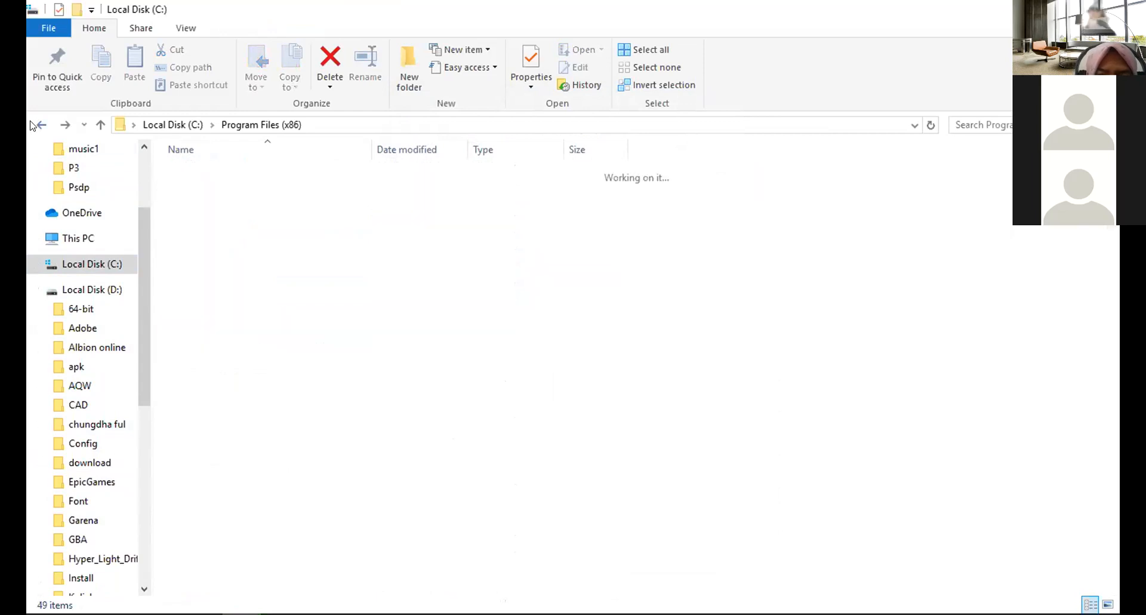
{"action": "double_click", "coordinate": [210, 301]}
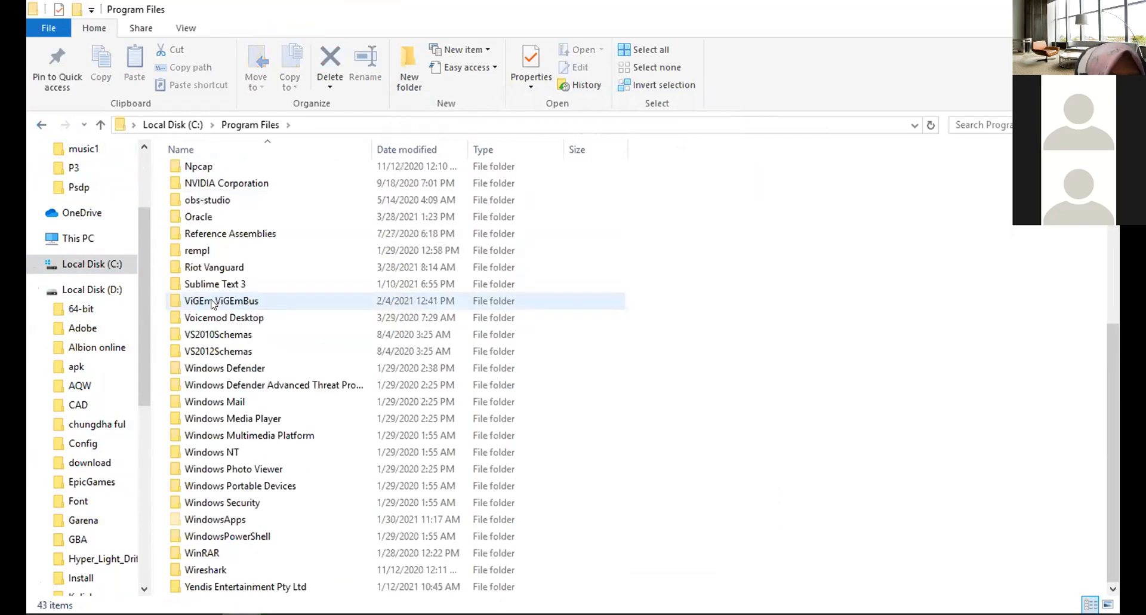
{"action": "scroll", "coordinate": [213, 304], "scroll_direction": "up", "scroll_amount": 1}
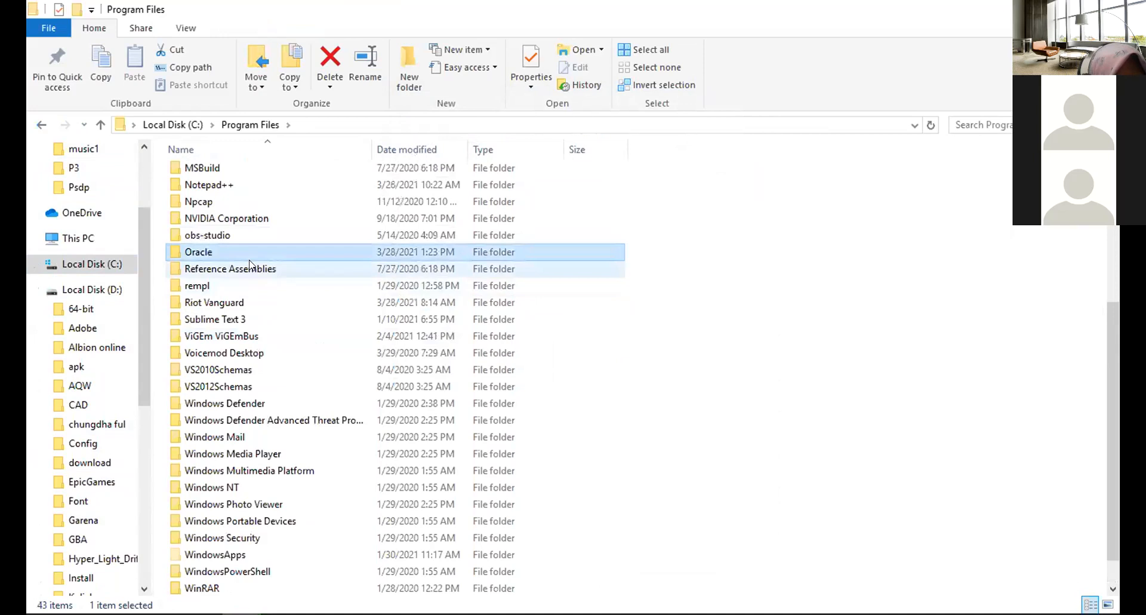
{"action": "key", "text": "Delete"}
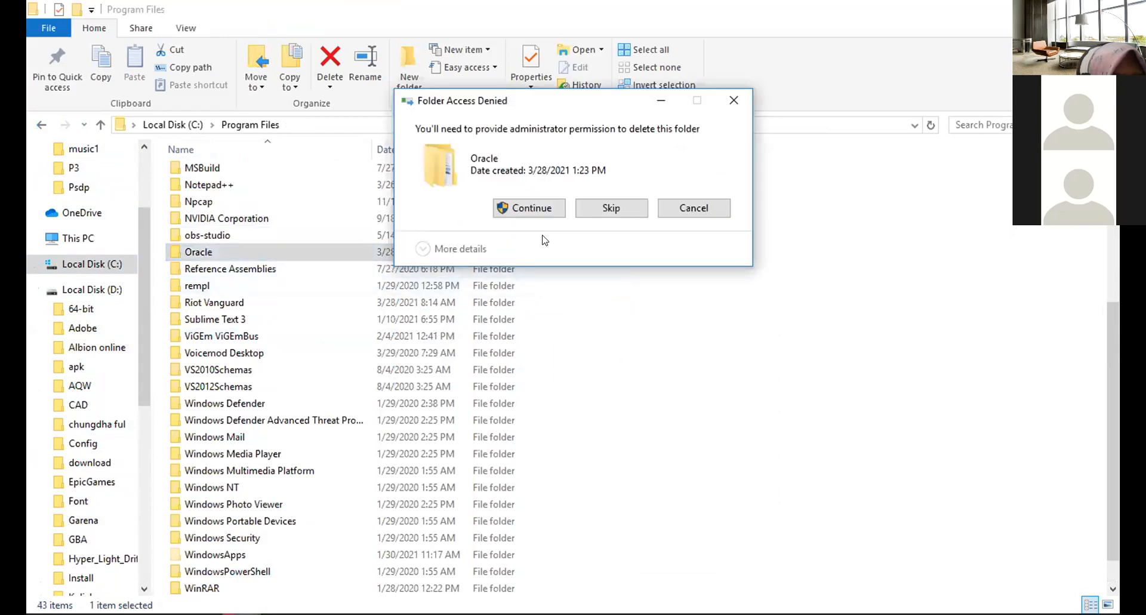
{"action": "left_click", "coordinate": [684, 211]}
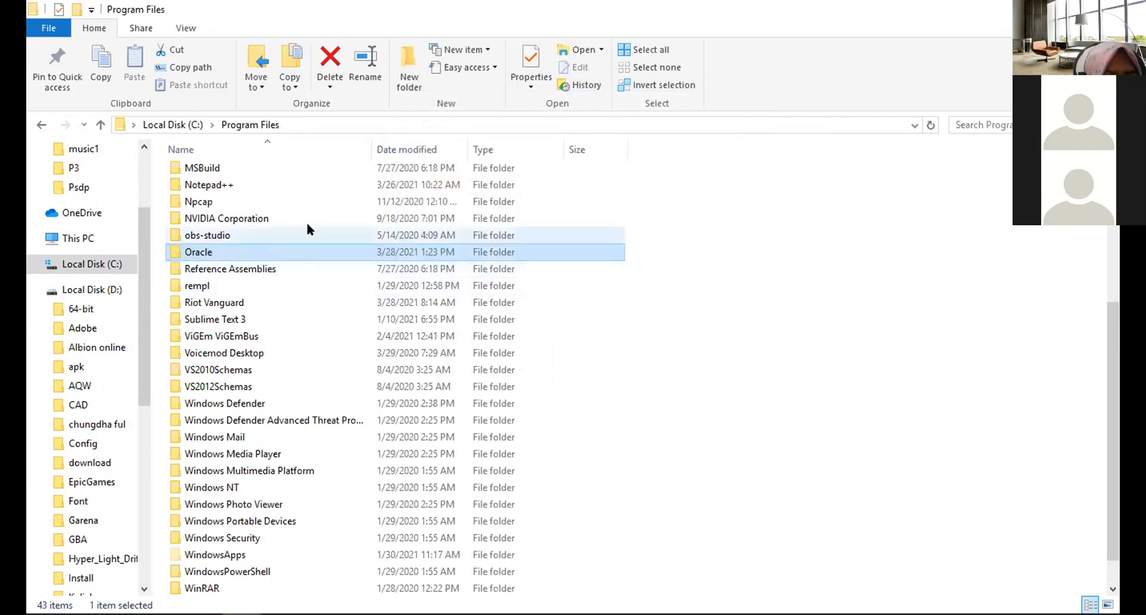
{"action": "key", "text": "Delete"}
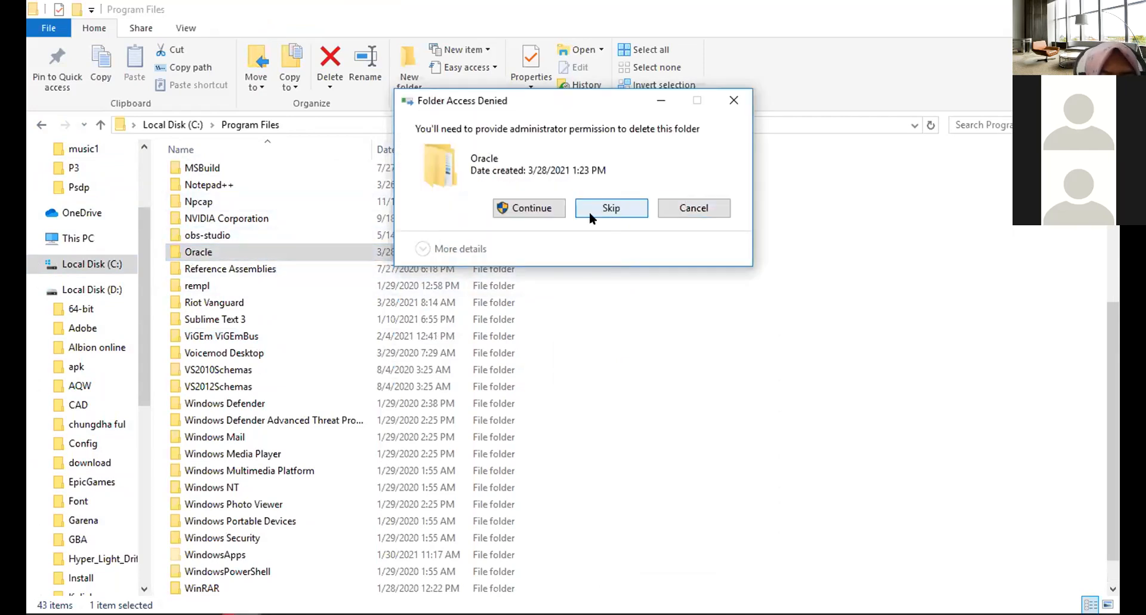
{"action": "left_click", "coordinate": [534, 212]}
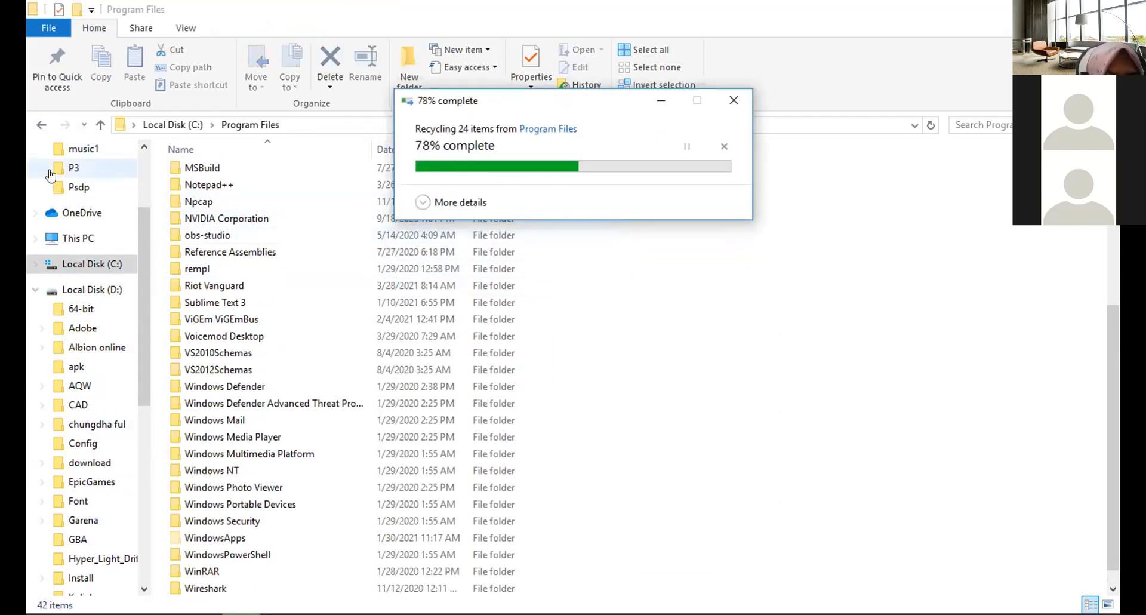
Open the ProgramData folder on drive C and select its Oracle folder.
{"action": "left_click", "coordinate": [41, 124]}
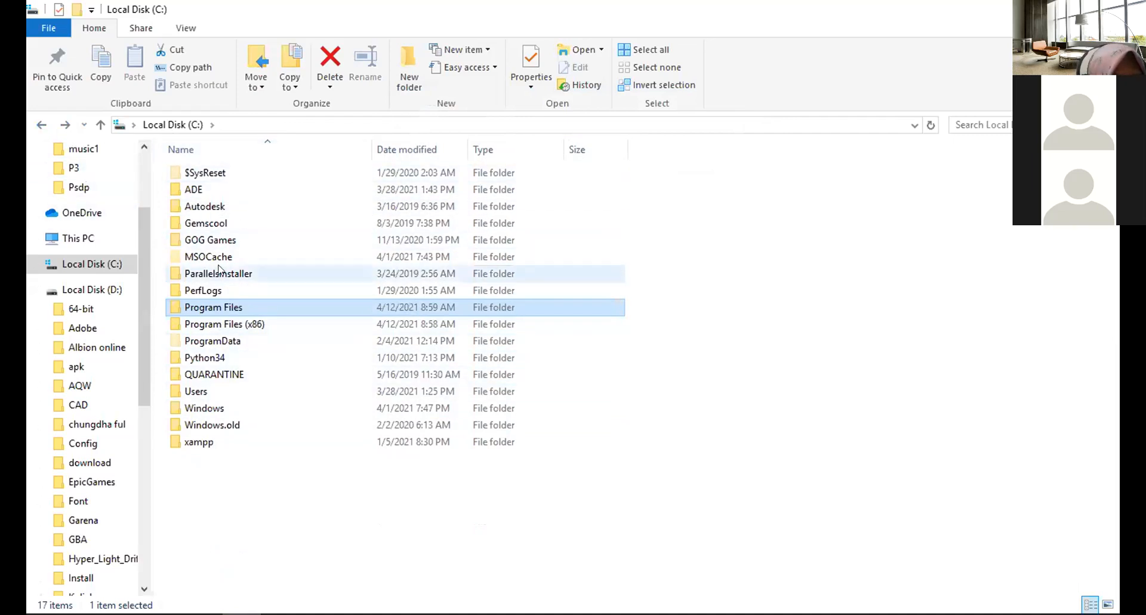
{"action": "double_click", "coordinate": [247, 335]}
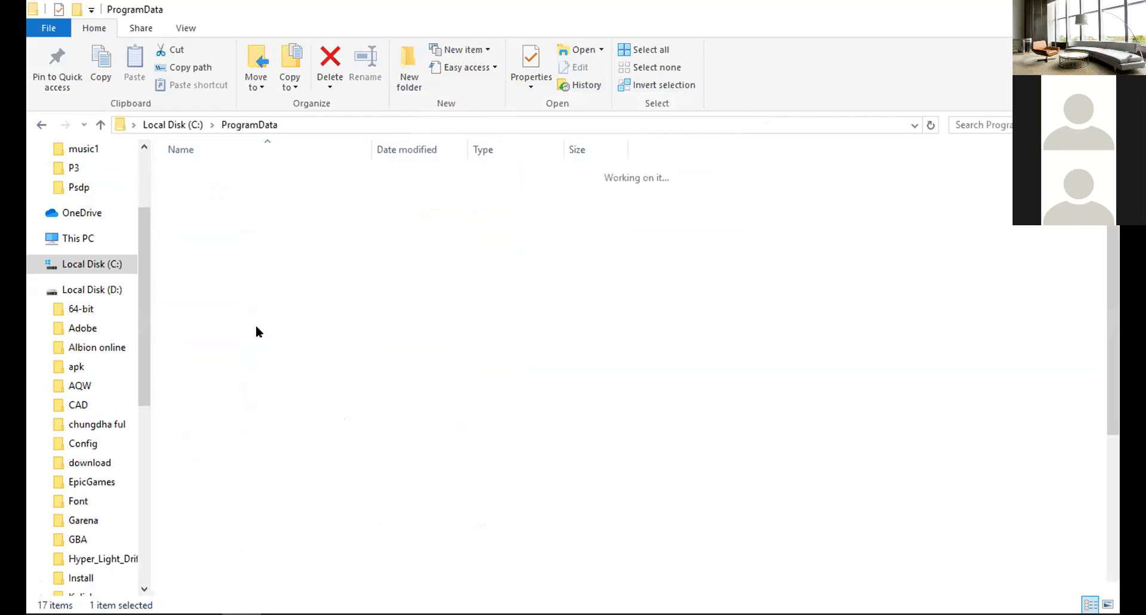
{"action": "scroll", "coordinate": [287, 298], "scroll_direction": "down", "scroll_amount": 4}
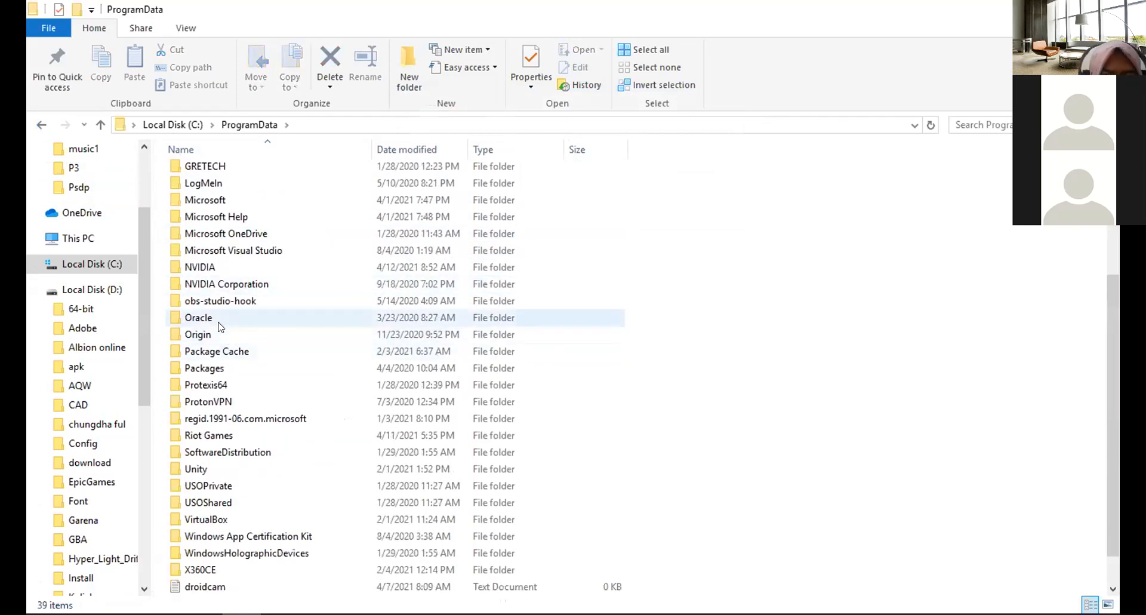
{"action": "left_click", "coordinate": [218, 321]}
{"action": "scroll", "coordinate": [231, 437], "scroll_direction": "up", "scroll_amount": 2}
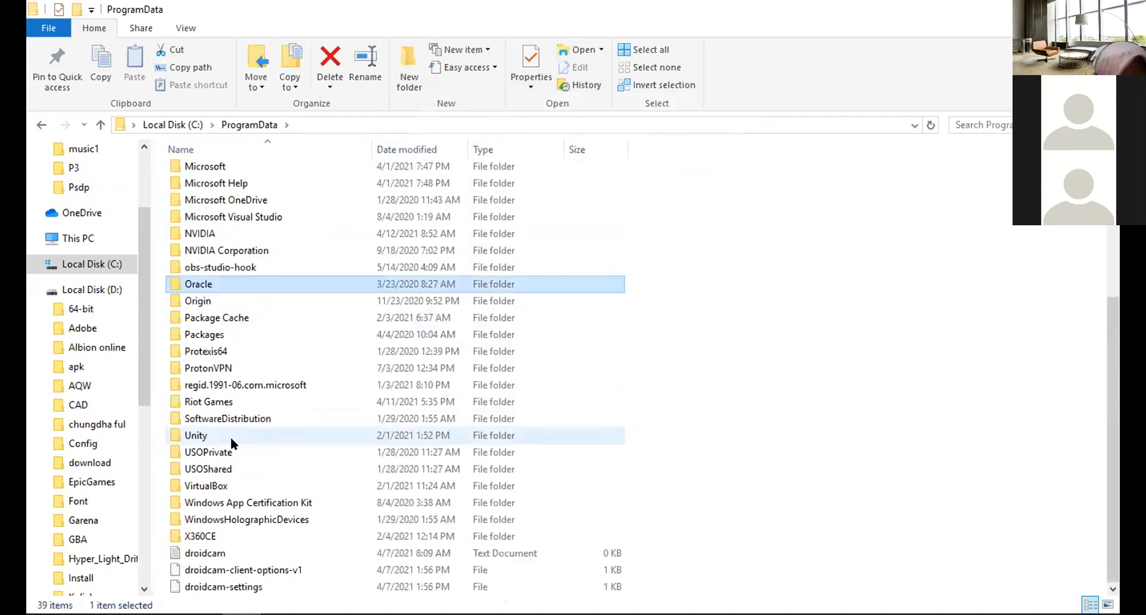
{"action": "scroll", "coordinate": [227, 440], "scroll_direction": "up", "scroll_amount": 1}
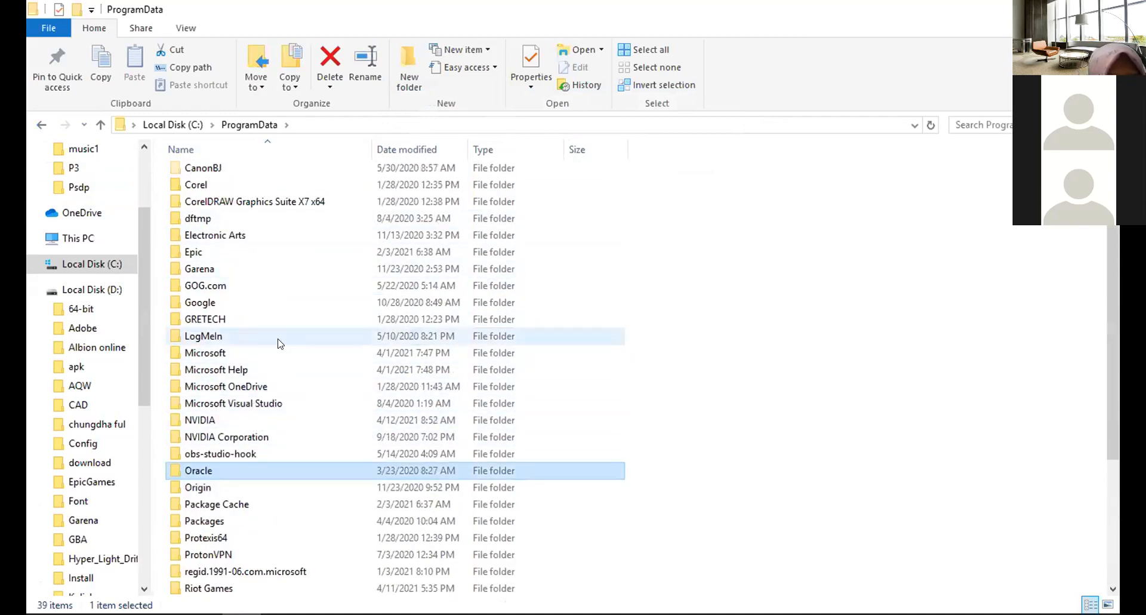
Browse through ProgramData's Microsoft and Windows folders to the Start Menu Programs folder and look over its entries.
{"action": "left_click", "coordinate": [283, 352]}
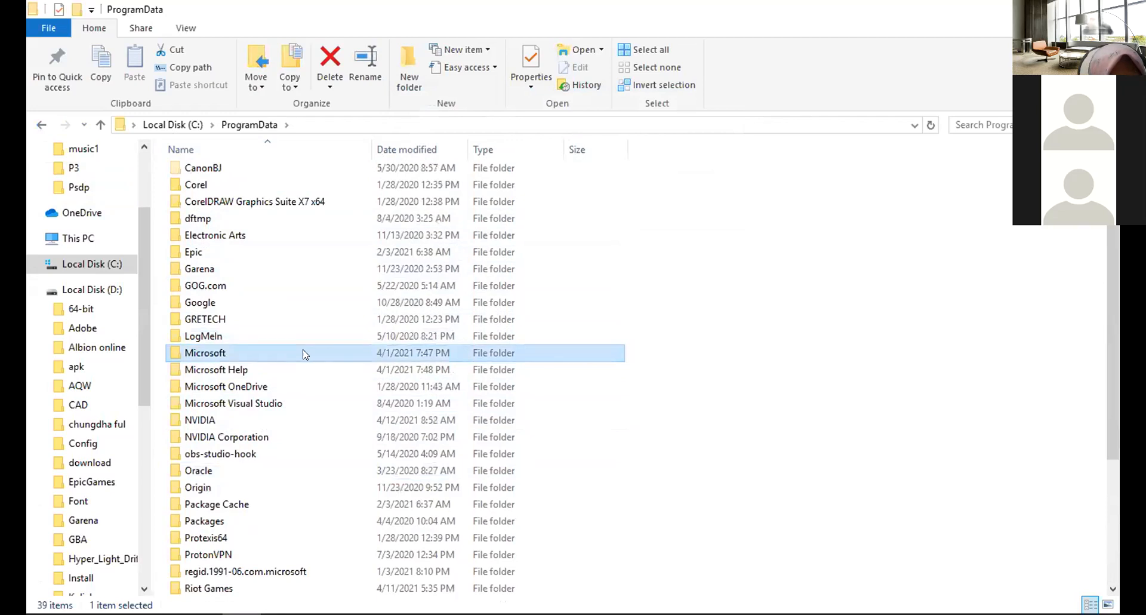
{"action": "double_click", "coordinate": [305, 354]}
{"action": "scroll", "coordinate": [271, 346], "scroll_direction": "down", "scroll_amount": 5}
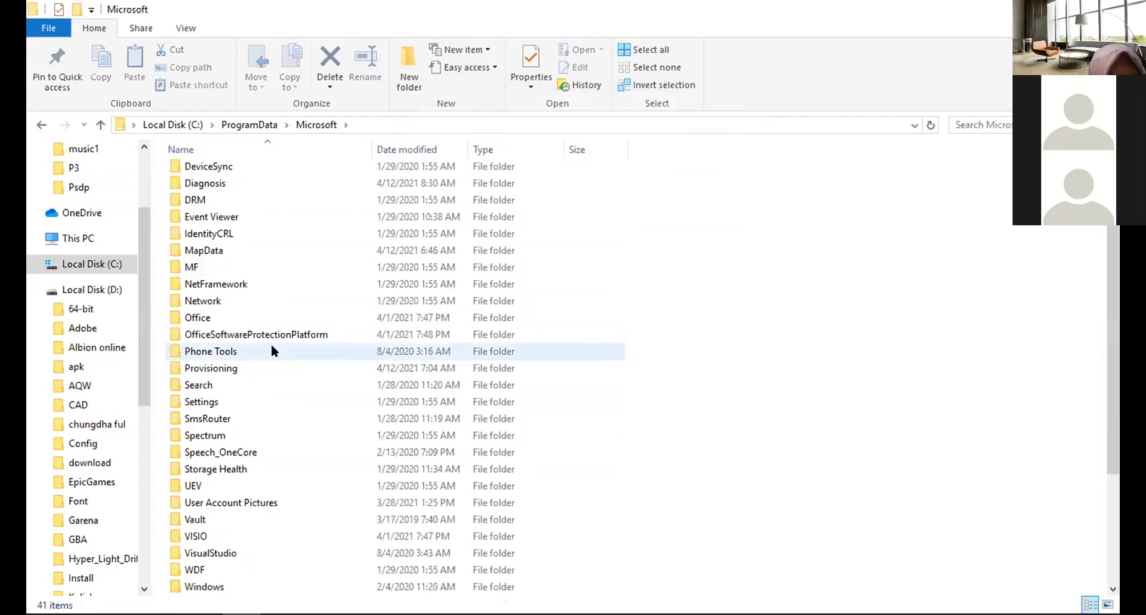
{"action": "scroll", "coordinate": [246, 412], "scroll_direction": "up", "scroll_amount": 2}
{"action": "scroll", "coordinate": [242, 379], "scroll_direction": "down", "scroll_amount": 2}
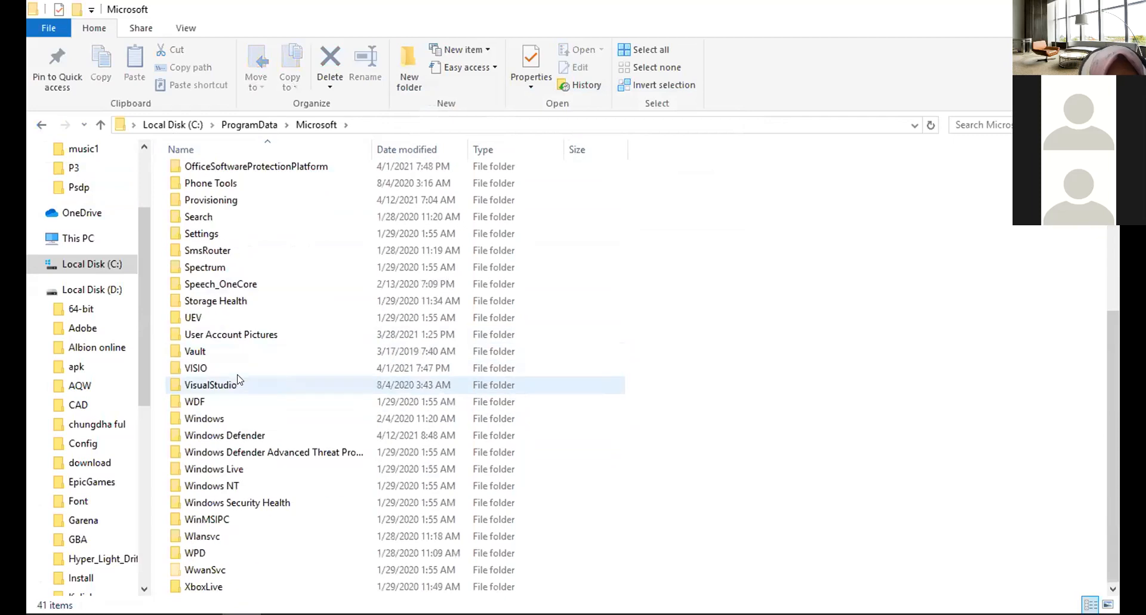
{"action": "left_click", "coordinate": [242, 422]}
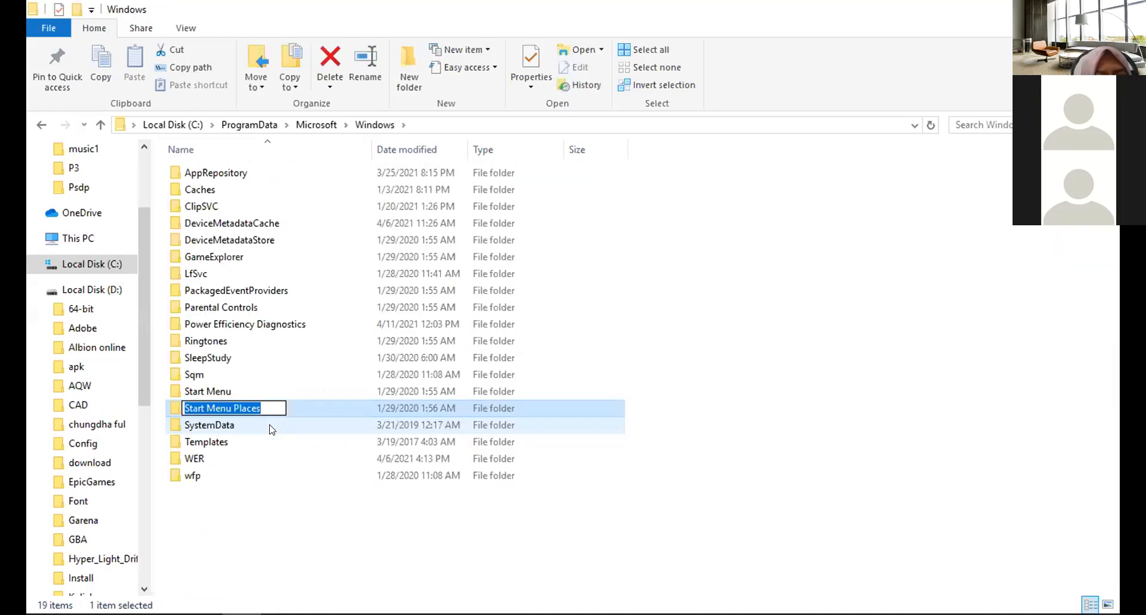
{"action": "left_click", "coordinate": [291, 512]}
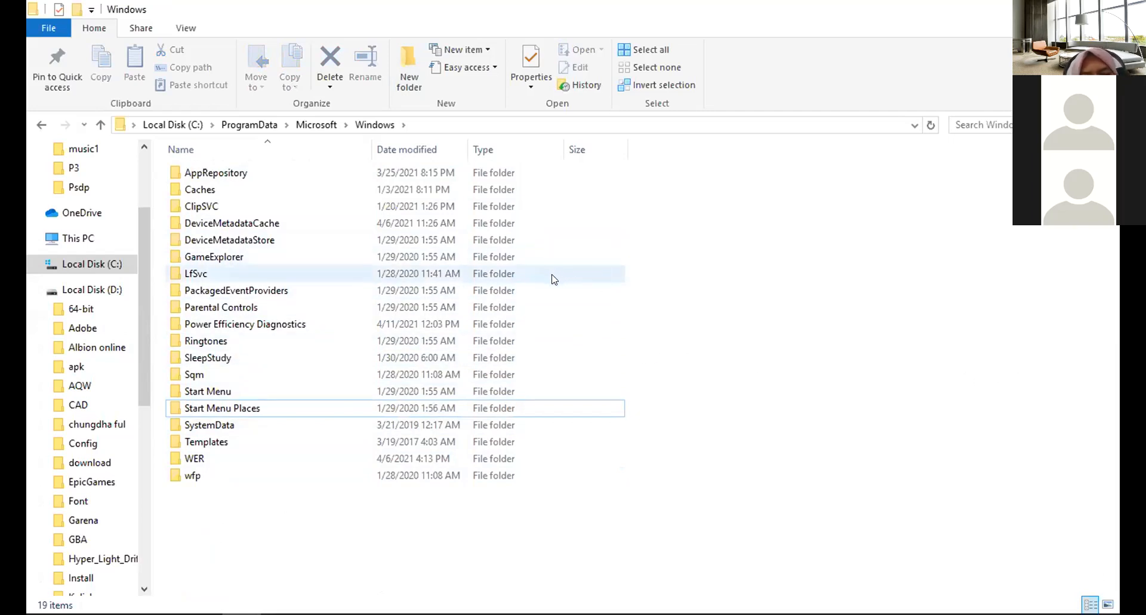
{"action": "left_click", "coordinate": [232, 425]}
{"action": "double_click", "coordinate": [227, 391]}
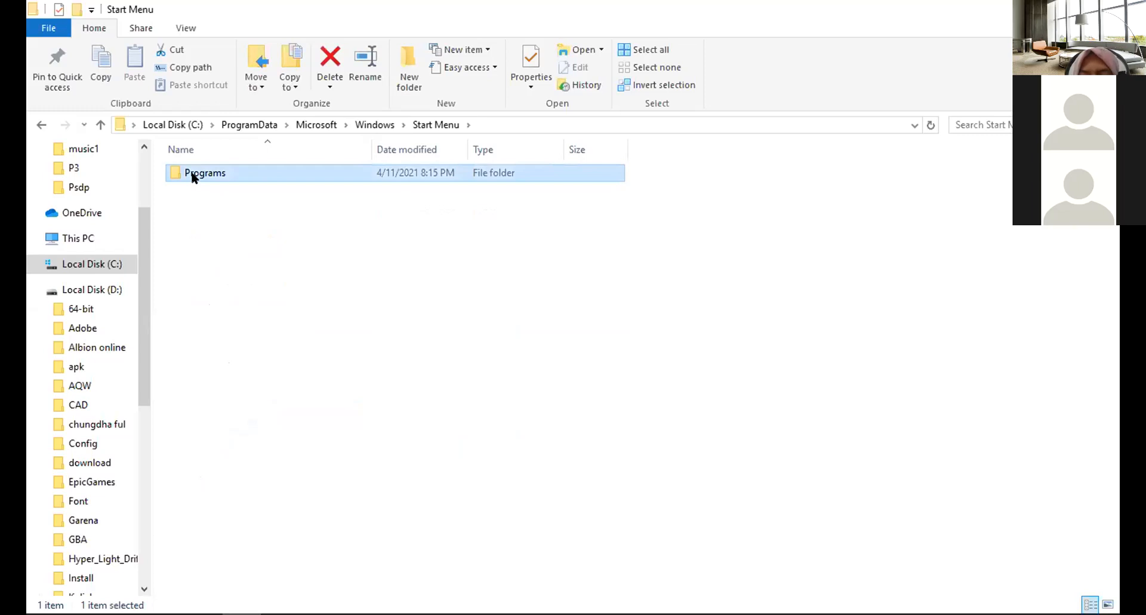
{"action": "double_click", "coordinate": [192, 172]}
{"action": "scroll", "coordinate": [224, 286], "scroll_direction": "down", "scroll_amount": 5}
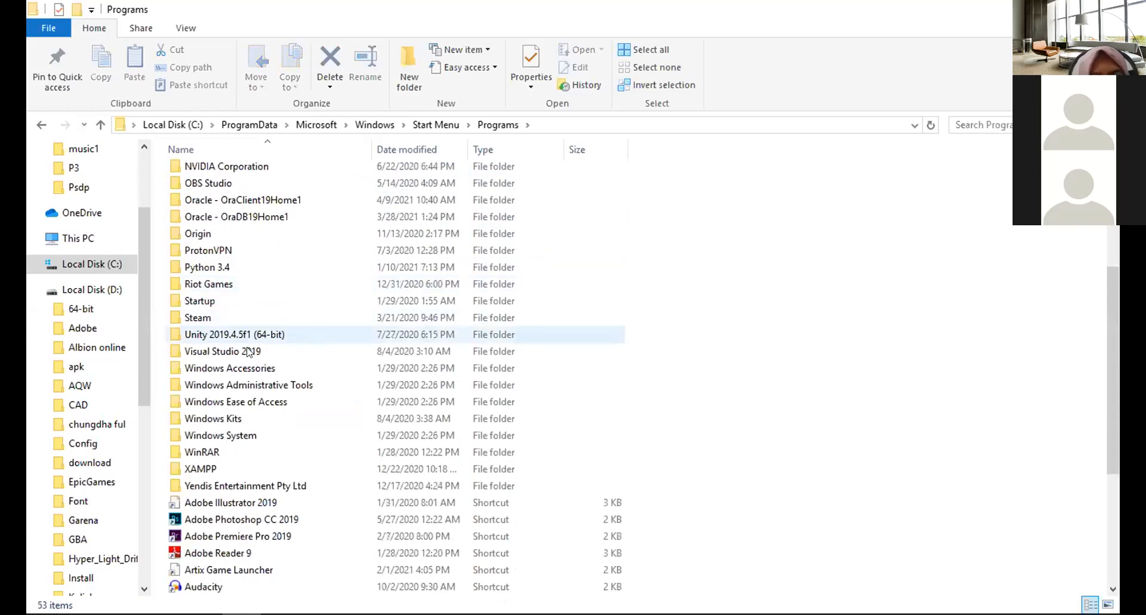
{"action": "scroll", "coordinate": [236, 334], "scroll_direction": "up", "scroll_amount": 1}
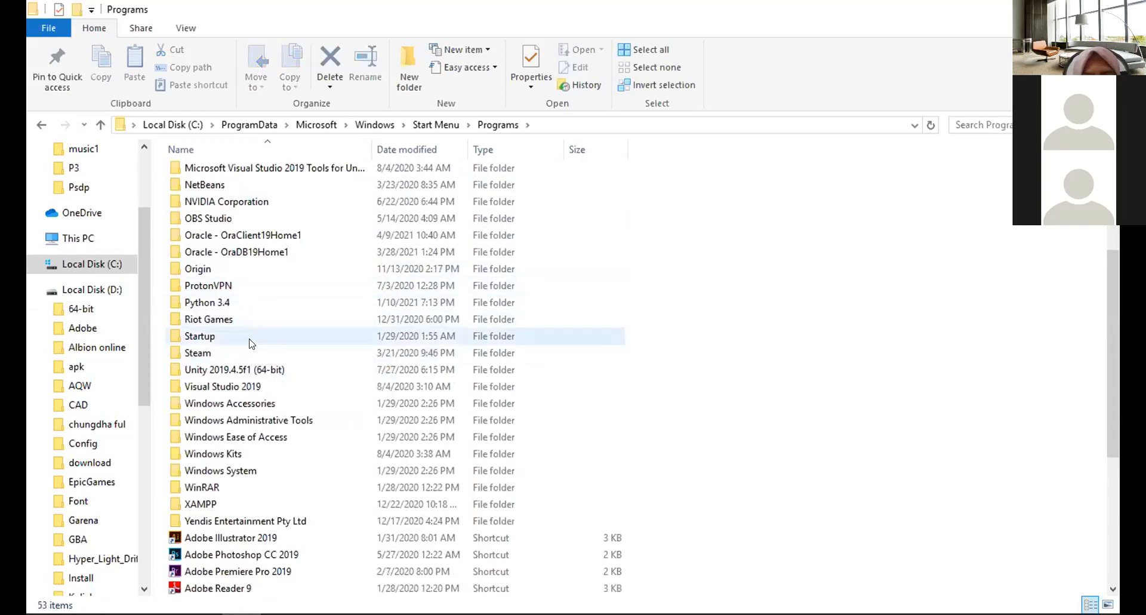
{"action": "scroll", "coordinate": [244, 303], "scroll_direction": "up", "scroll_amount": 2}
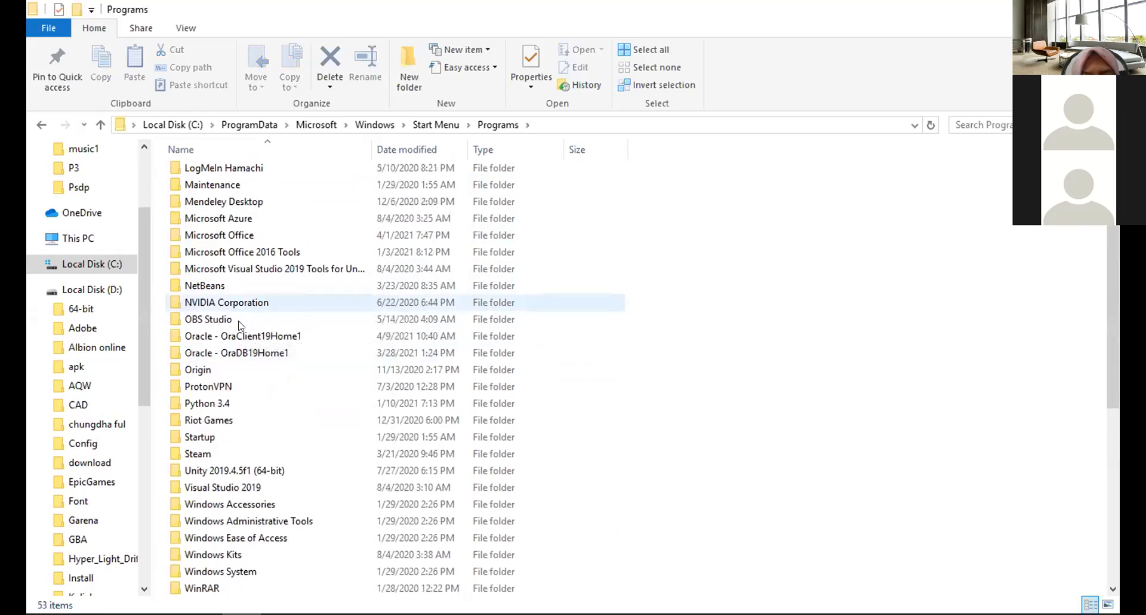
Select the Oracle - OraDB19Home1 and Oracle - OraClient19Home1 Start menu folders, peeking inside the first, and delete both.
{"action": "left_click", "coordinate": [250, 354]}
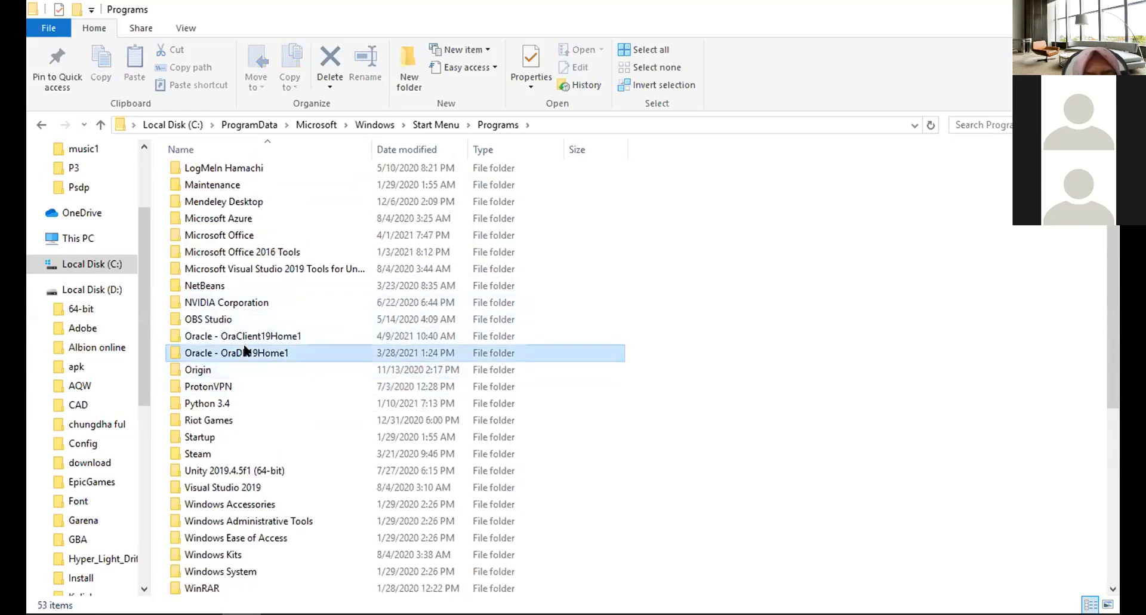
{"action": "double_click", "coordinate": [247, 352]}
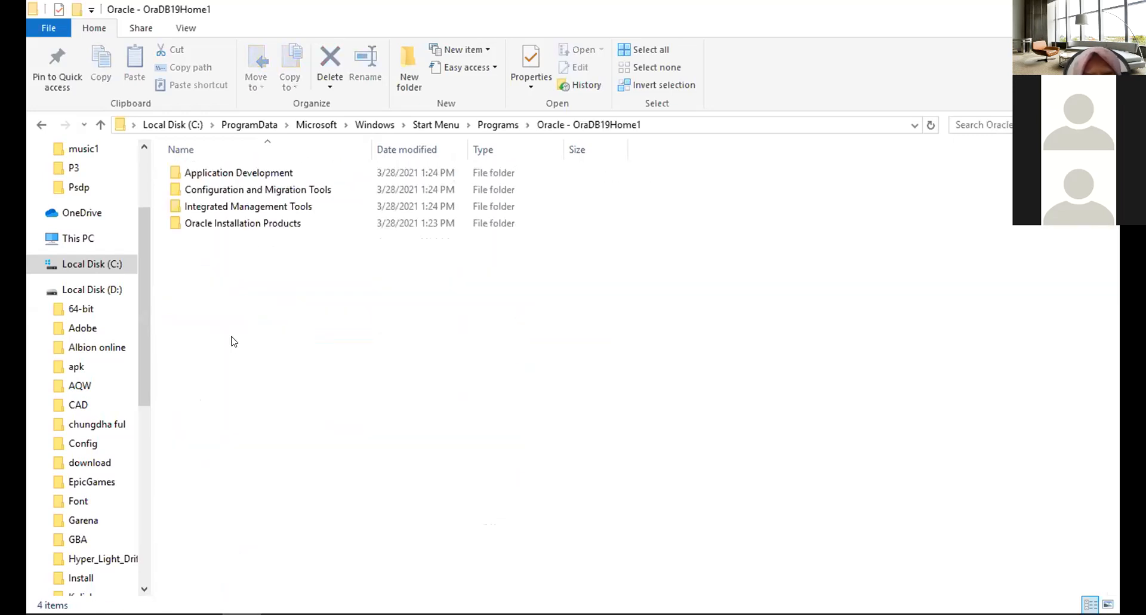
{"action": "left_click", "coordinate": [41, 125]}
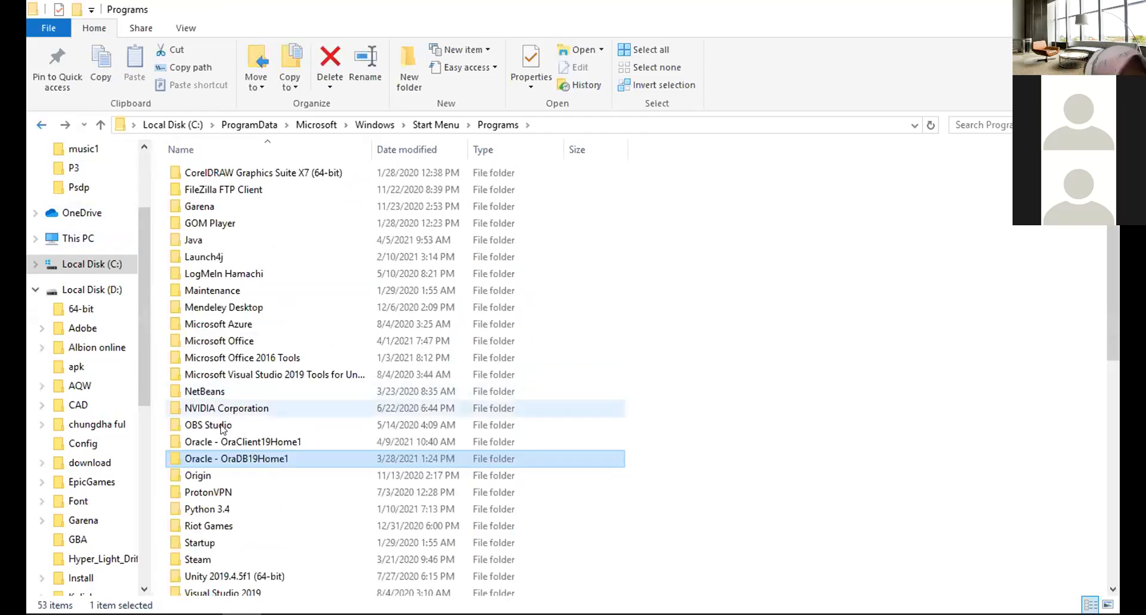
{"action": "left_click", "coordinate": [252, 443], "text": "ctrl"}
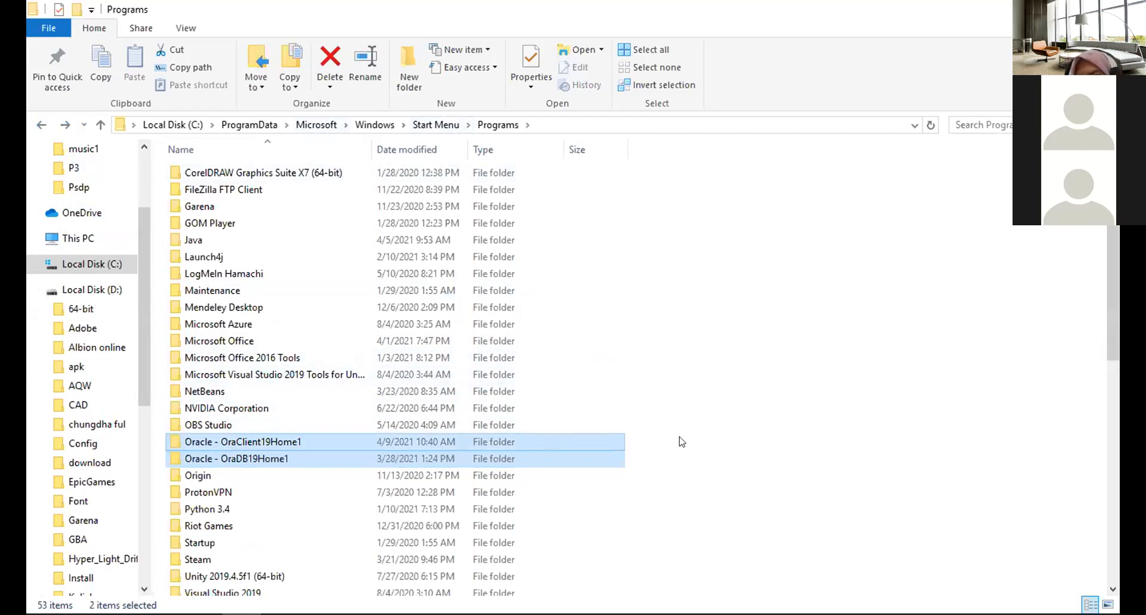
{"action": "key", "text": "Delete"}
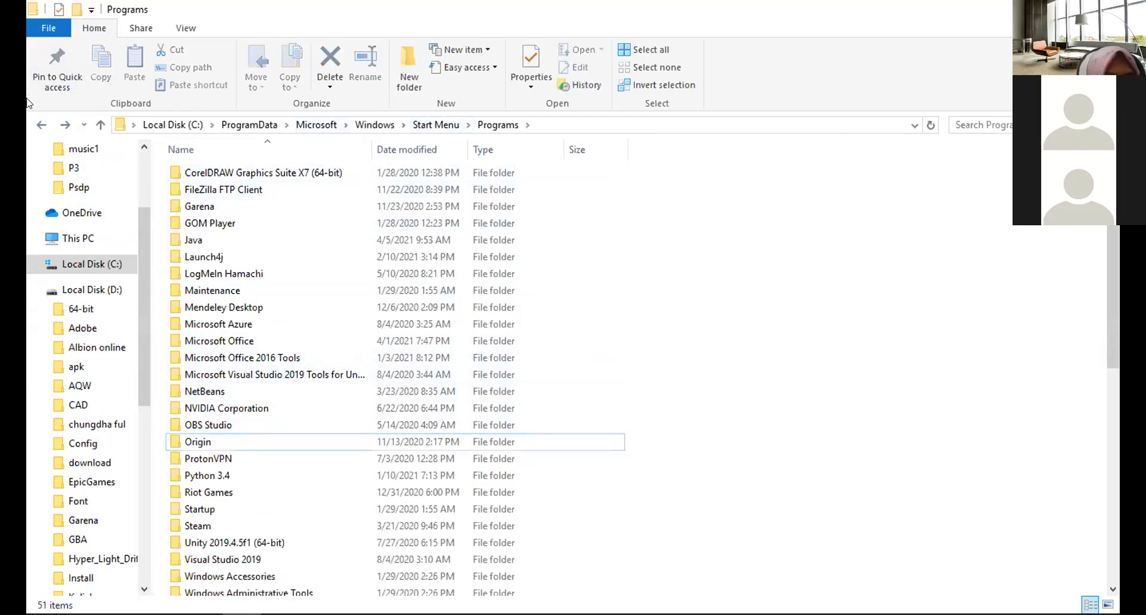
Check the Start menu's app list for remaining Oracle entries.
{"action": "mouse_move", "coordinate": [32, 612]}
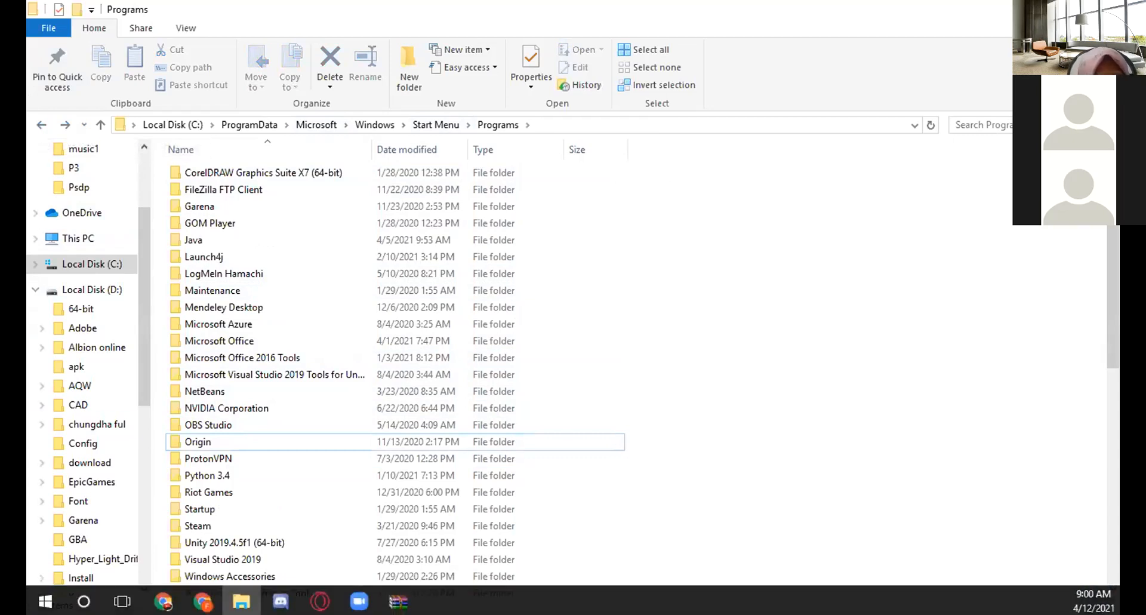
{"action": "key", "text": "super"}
{"action": "scroll", "coordinate": [181, 488], "scroll_direction": "down", "scroll_amount": 10}
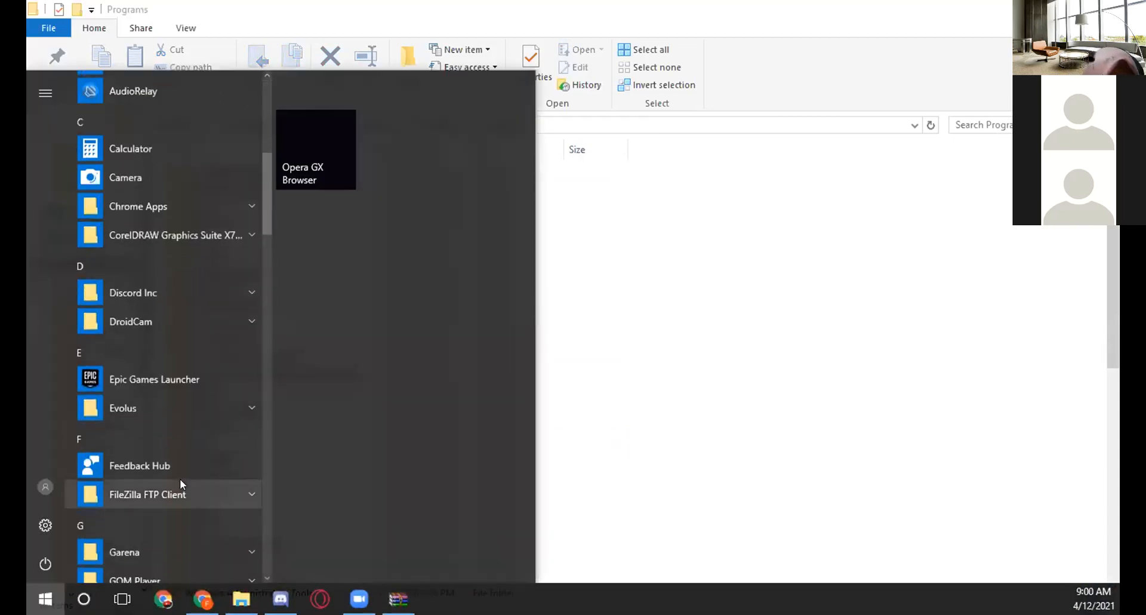
{"action": "scroll", "coordinate": [181, 478], "scroll_direction": "up", "scroll_amount": 4}
{"action": "scroll", "coordinate": [180, 479], "scroll_direction": "down", "scroll_amount": 5}
{"action": "scroll", "coordinate": [180, 478], "scroll_direction": "up", "scroll_amount": 8}
{"action": "left_click", "coordinate": [716, 380]}
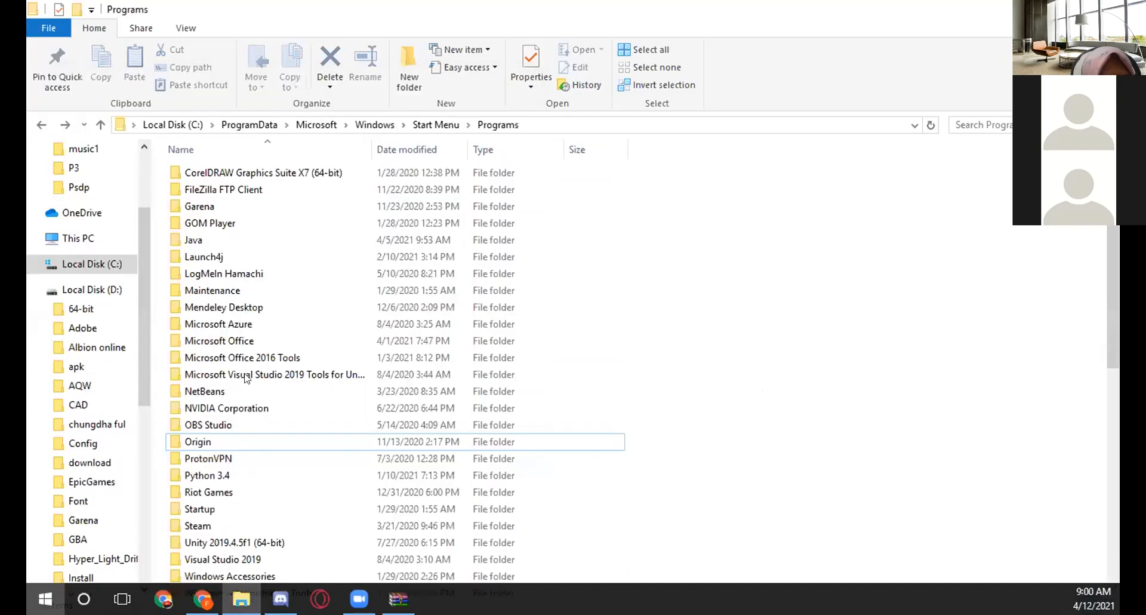
Open the user profile folder under C:\Users, check its Oracle folder, and delete that Oracle folder.
{"action": "left_click", "coordinate": [111, 264]}
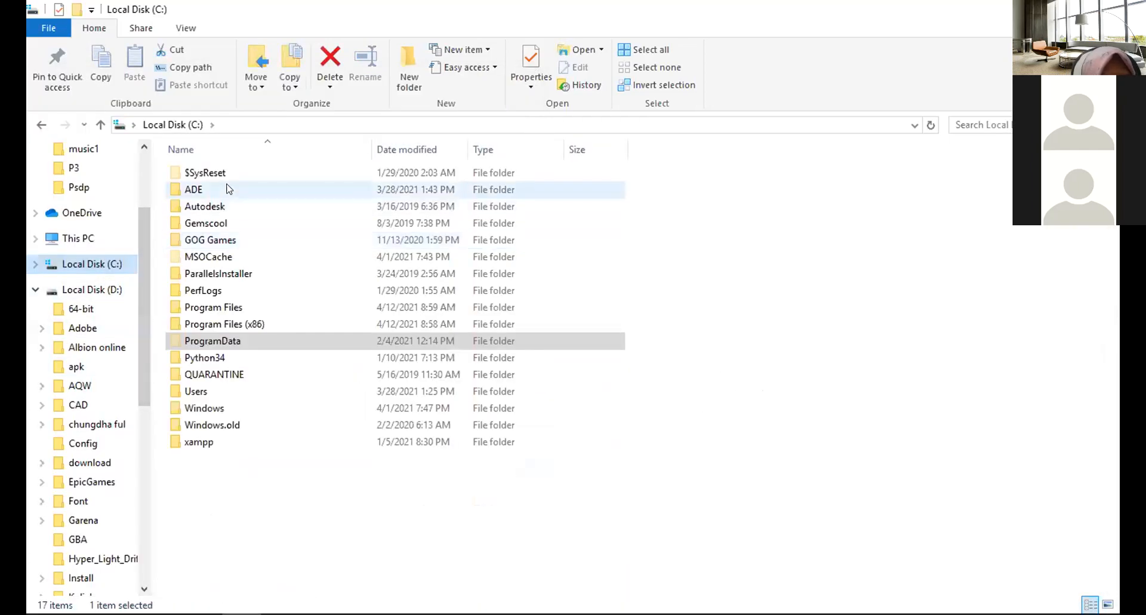
{"action": "double_click", "coordinate": [208, 394]}
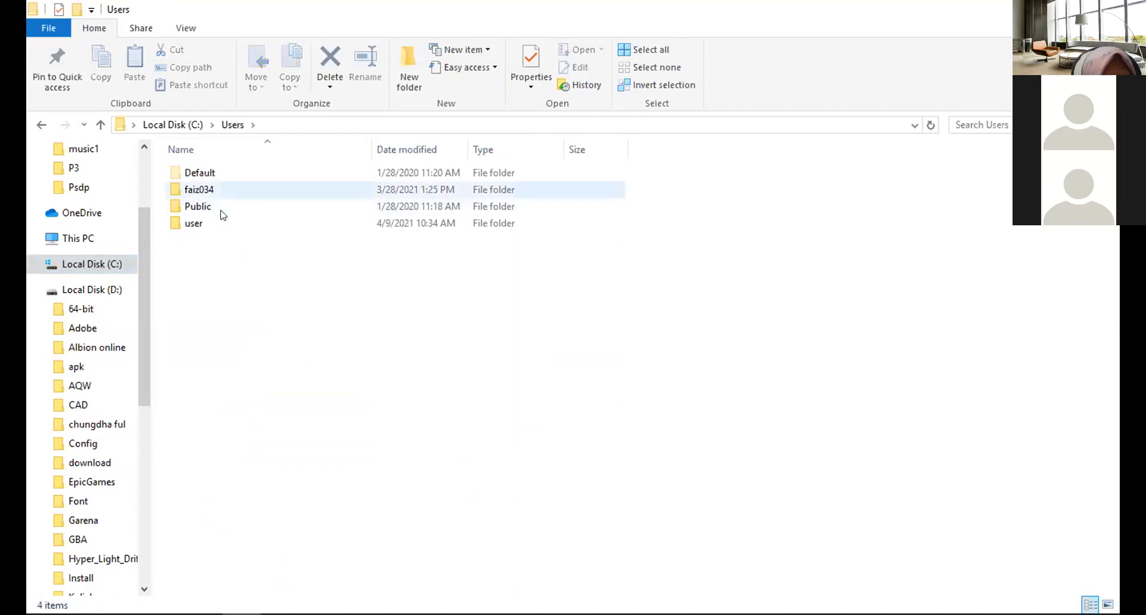
{"action": "double_click", "coordinate": [222, 222]}
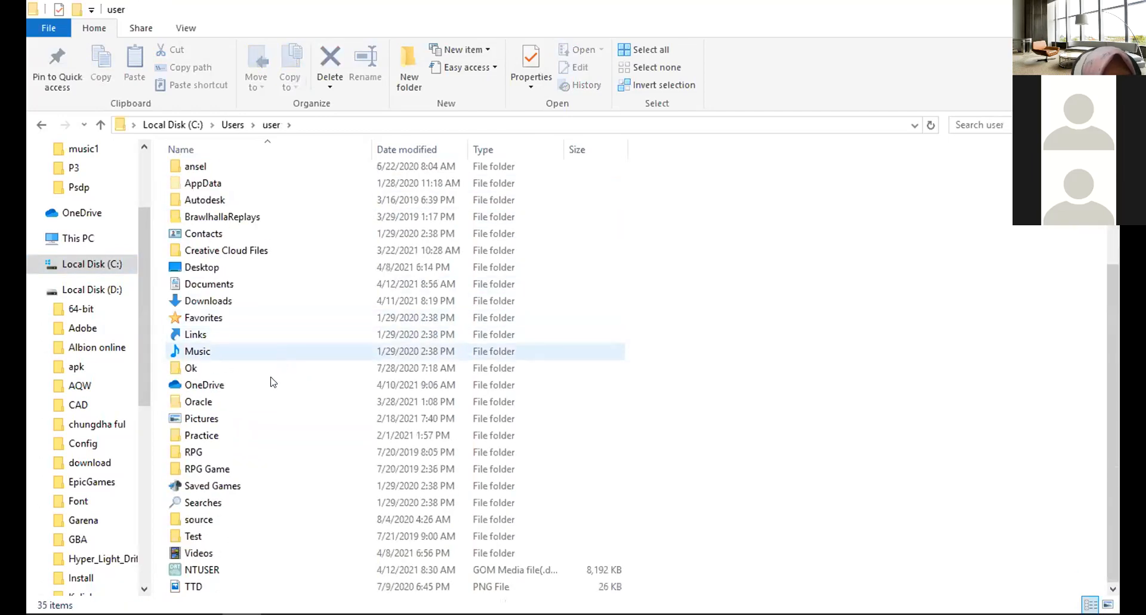
{"action": "left_click", "coordinate": [442, 401]}
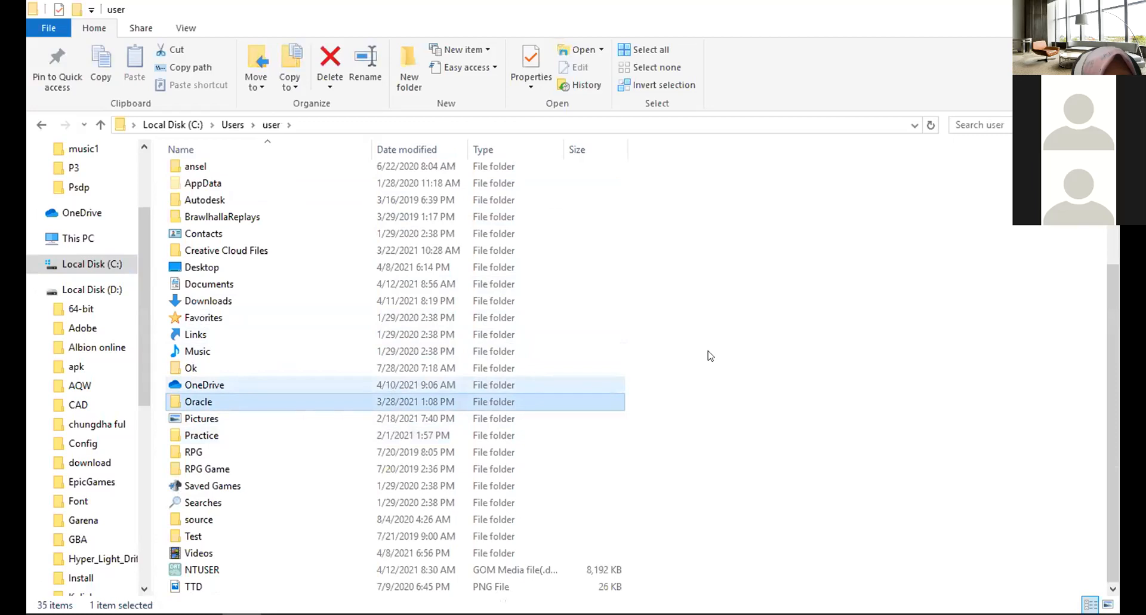
{"action": "double_click", "coordinate": [446, 404]}
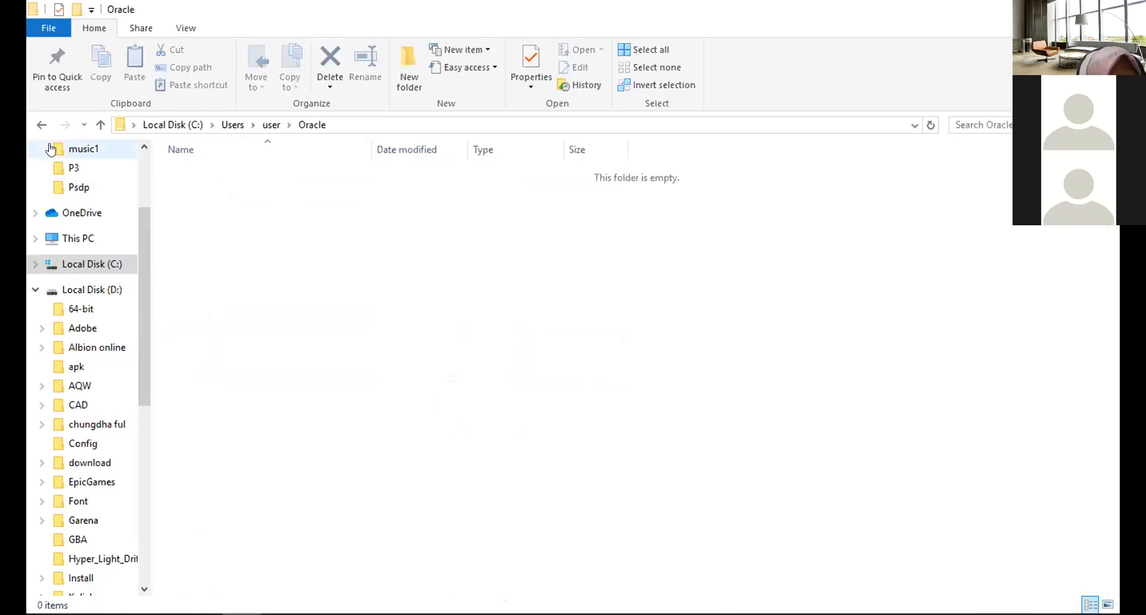
{"action": "key", "text": "alt+Left"}
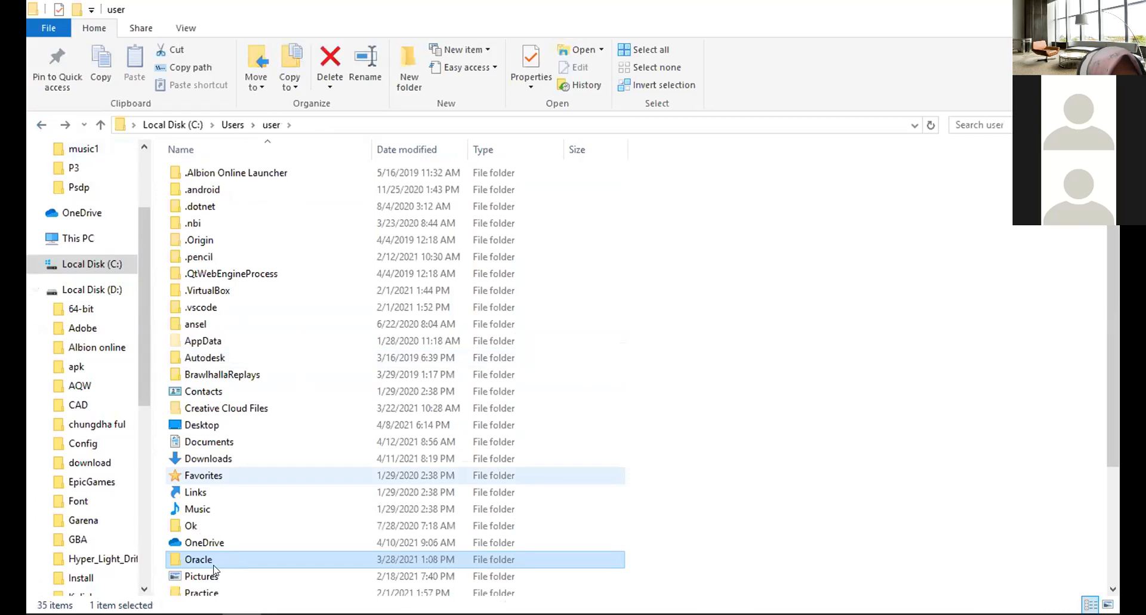
{"action": "scroll", "coordinate": [535, 468], "scroll_direction": "down", "scroll_amount": 2}
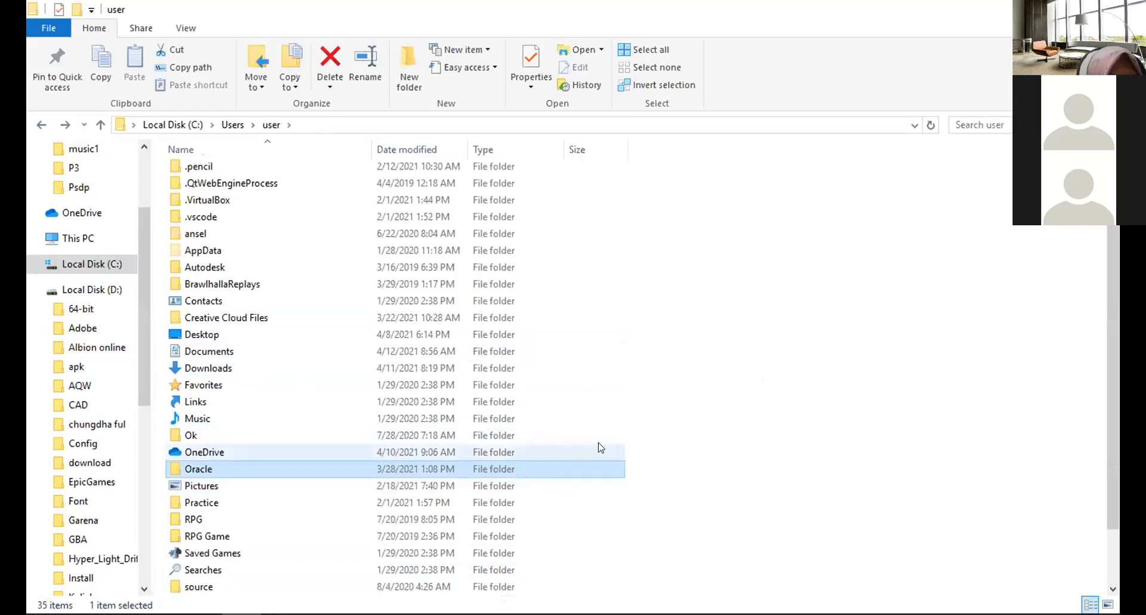
{"action": "key", "text": "Delete"}
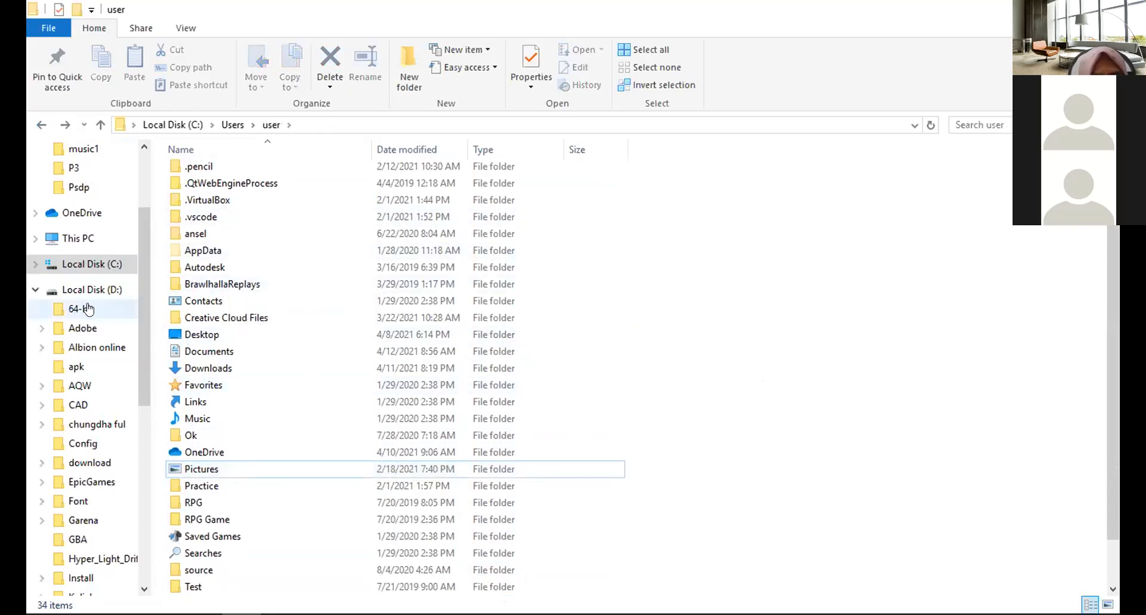
Look through the Program Files folder on drive C for any remaining Oracle folder.
{"action": "scroll", "coordinate": [74, 504], "scroll_direction": "down", "scroll_amount": 1}
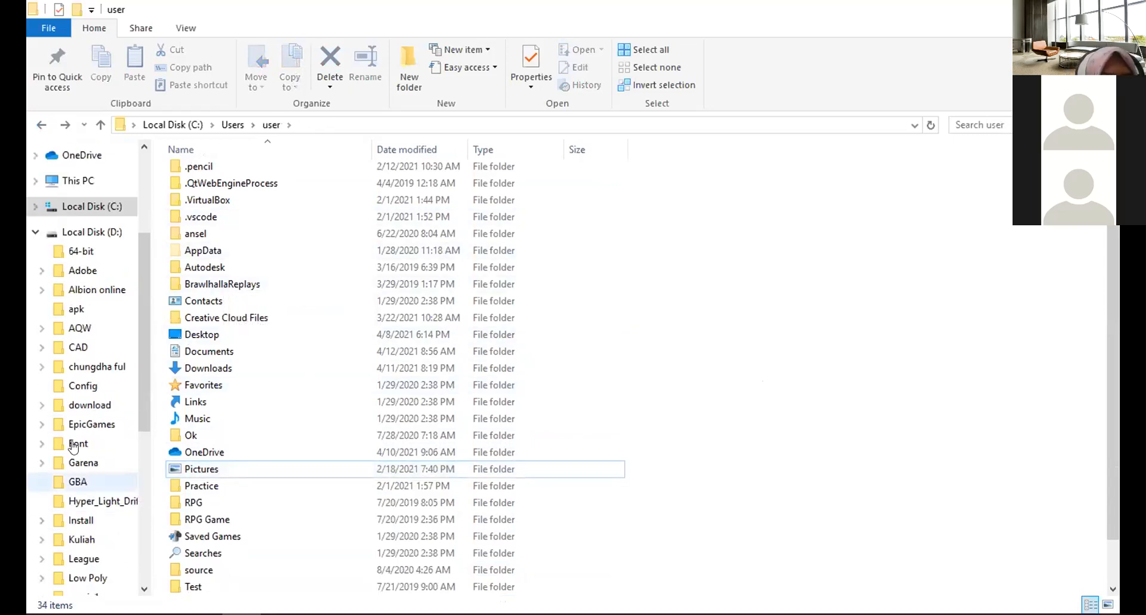
{"action": "scroll", "coordinate": [73, 448], "scroll_direction": "up", "scroll_amount": 1}
{"action": "left_click", "coordinate": [86, 226]}
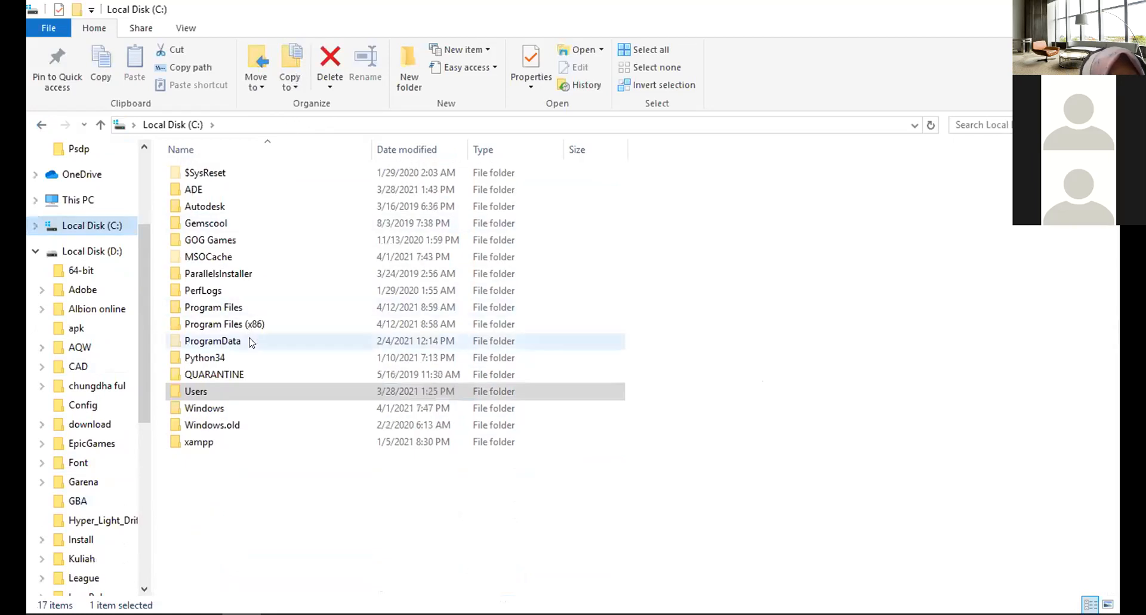
{"action": "double_click", "coordinate": [249, 304]}
{"action": "scroll", "coordinate": [289, 284], "scroll_direction": "down", "scroll_amount": 4}
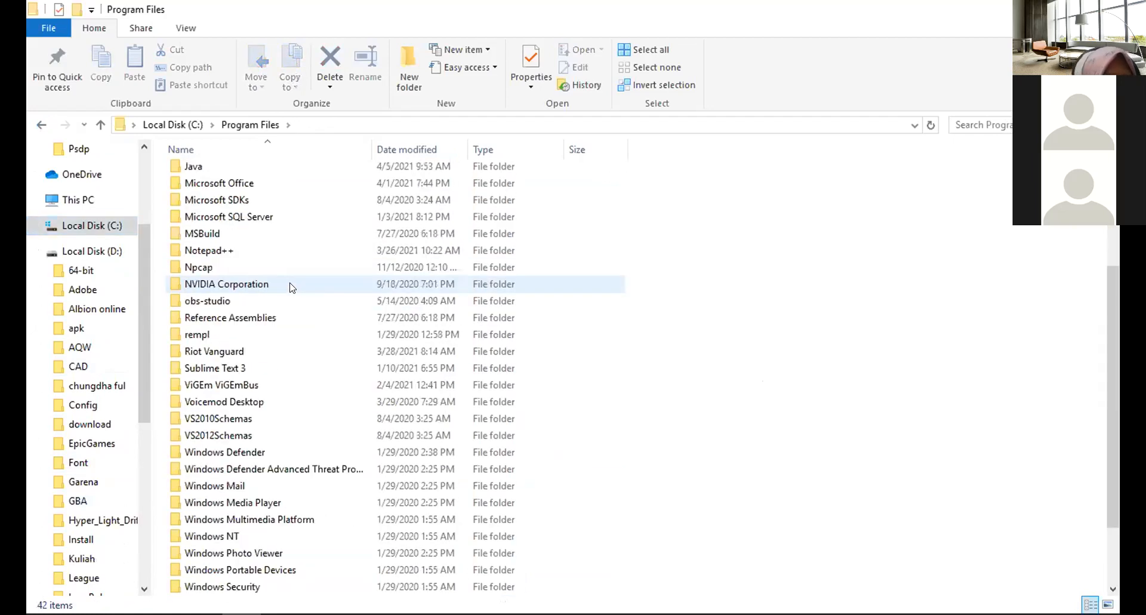
{"action": "left_click", "coordinate": [42, 125]}
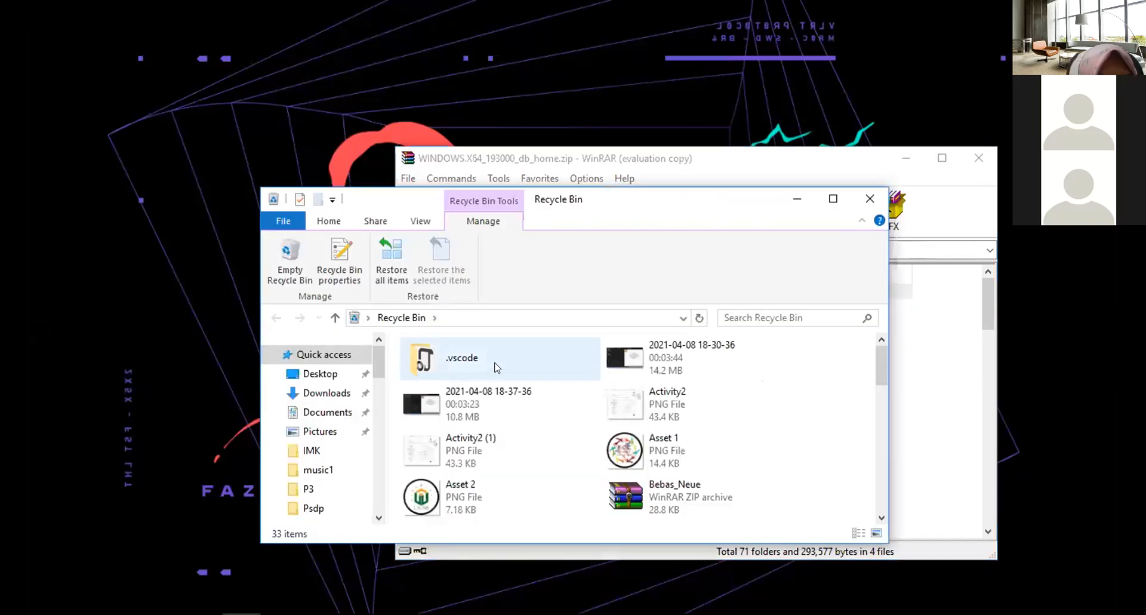
Permanently delete the five Oracle folders, including Oracle - OraClient19Home1 and Oracle - OraDB19Home1, from the Recycle Bin.
{"action": "scroll", "coordinate": [499, 366], "scroll_direction": "down", "scroll_amount": 10}
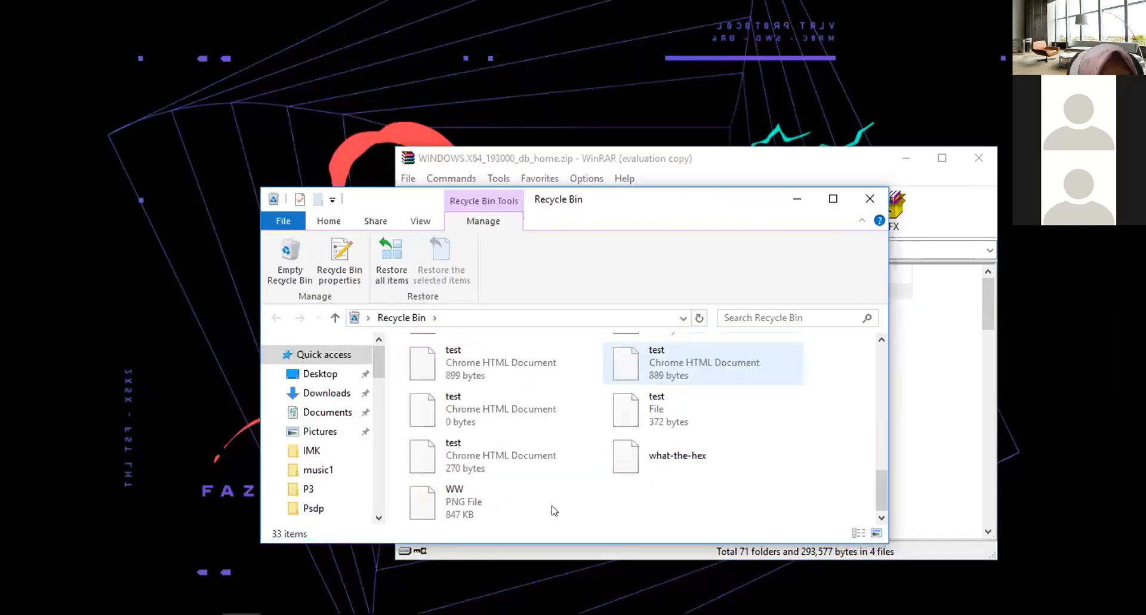
{"action": "scroll", "coordinate": [553, 511], "scroll_direction": "up", "scroll_amount": 6}
{"action": "scroll", "coordinate": [699, 467], "scroll_direction": "up", "scroll_amount": 3}
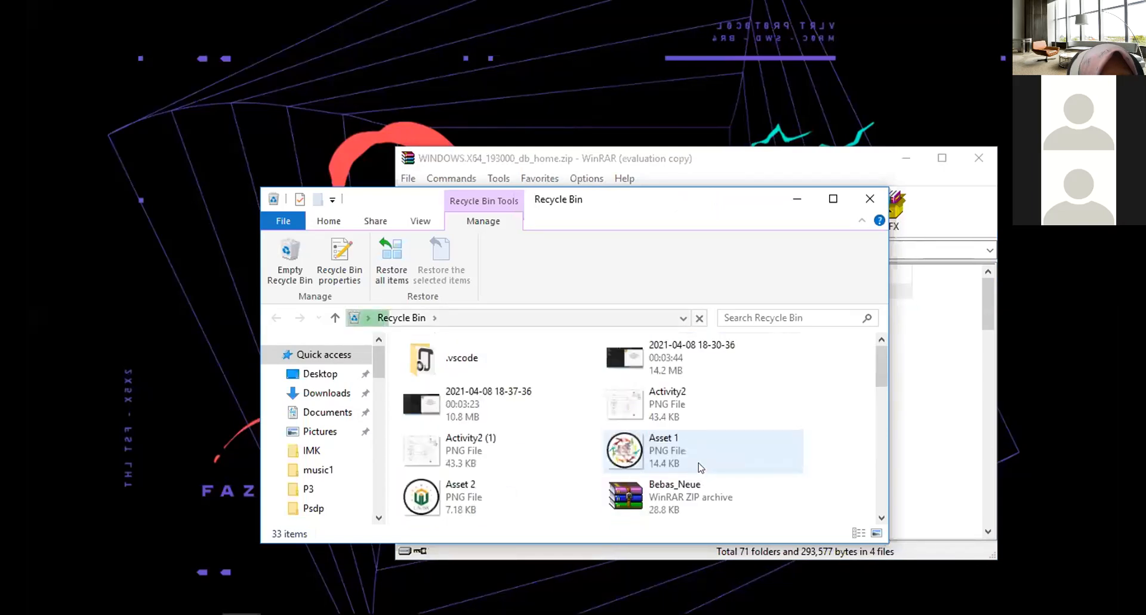
{"action": "scroll", "coordinate": [695, 447], "scroll_direction": "down", "scroll_amount": 5}
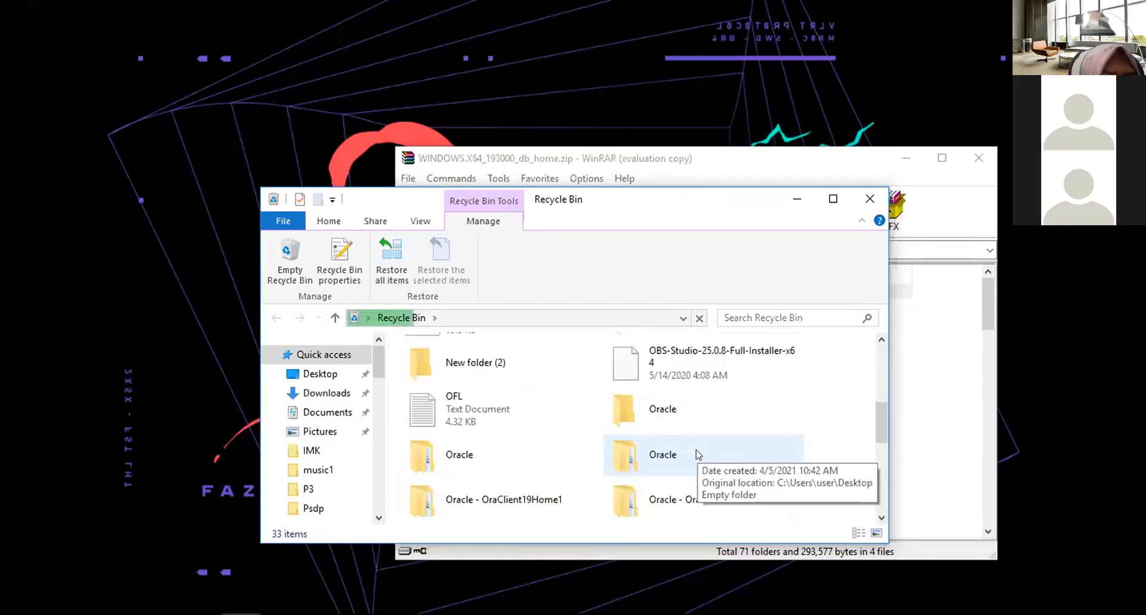
{"action": "left_click", "coordinate": [520, 468]}
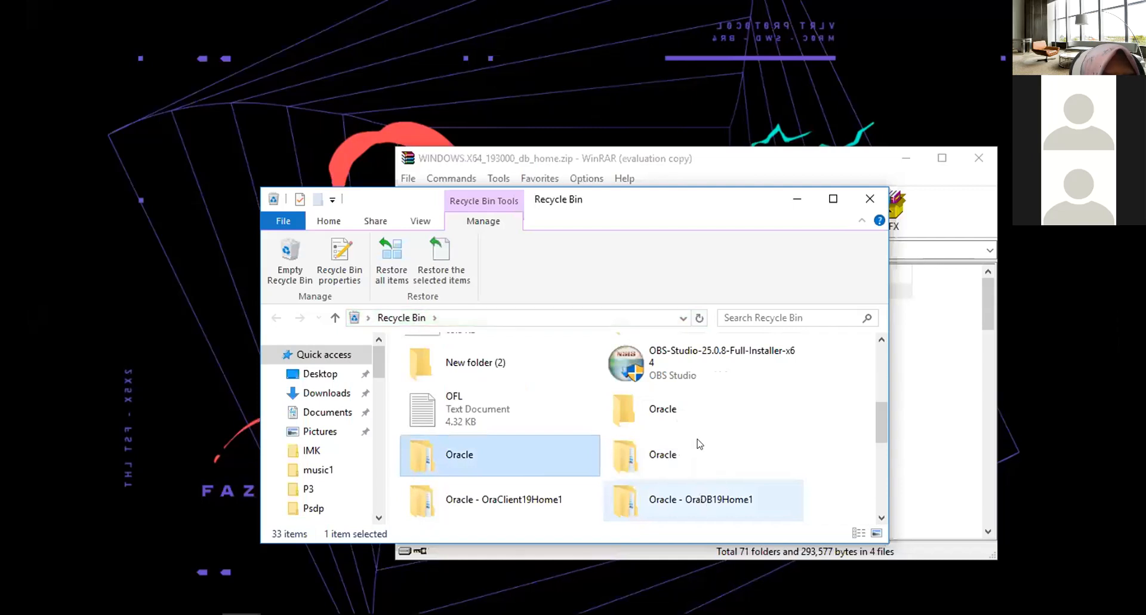
{"action": "left_click", "coordinate": [696, 412]}
{"action": "left_click", "coordinate": [722, 496], "text": "shift"}
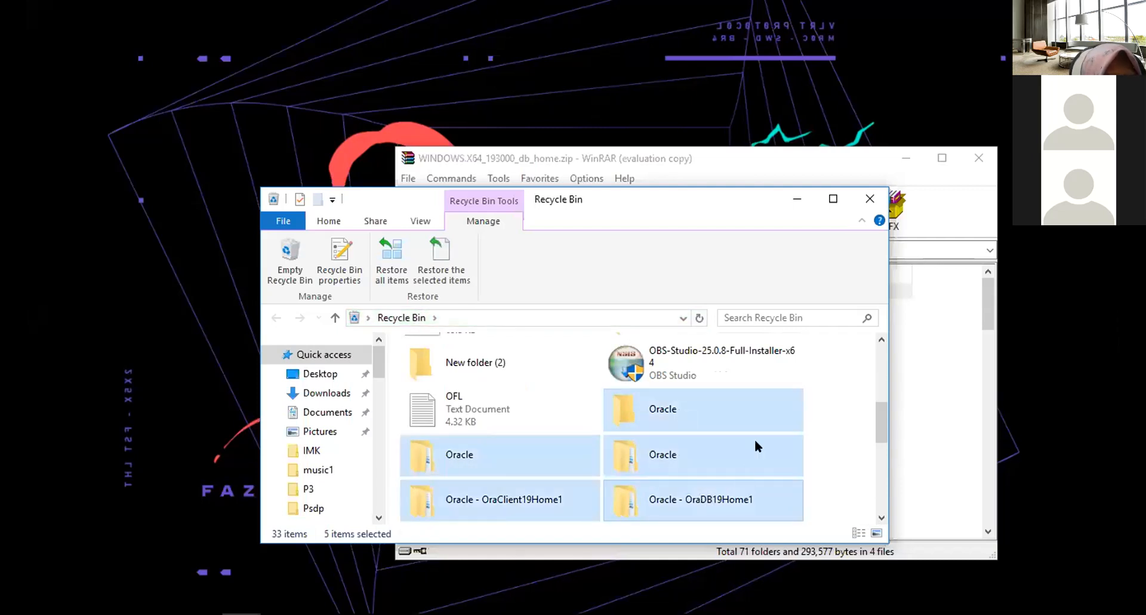
{"action": "key", "text": "Delete"}
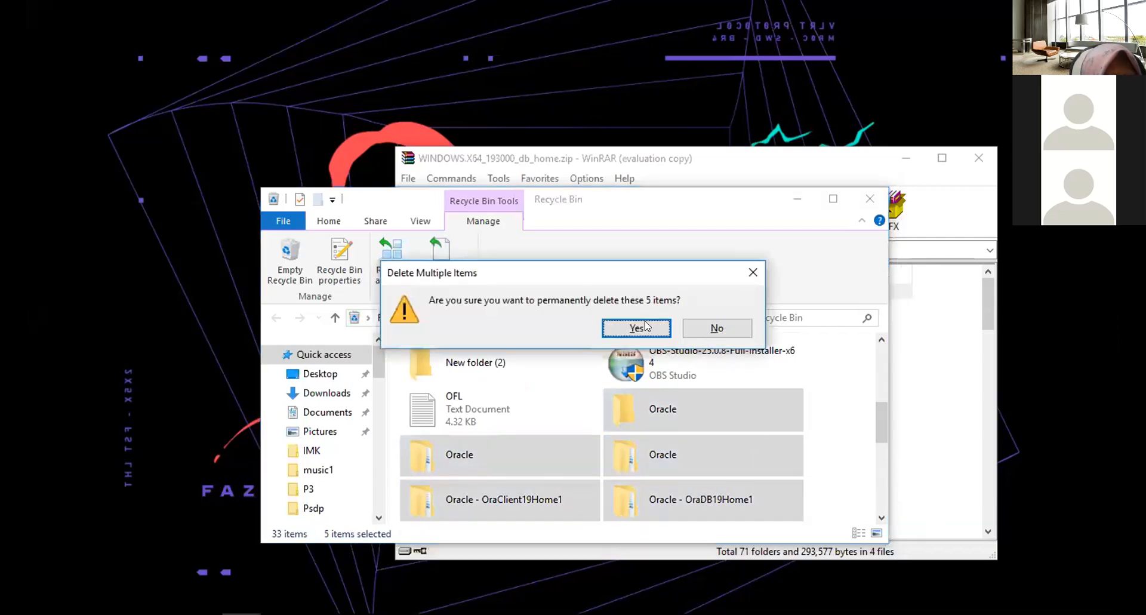
{"action": "left_click", "coordinate": [645, 328]}
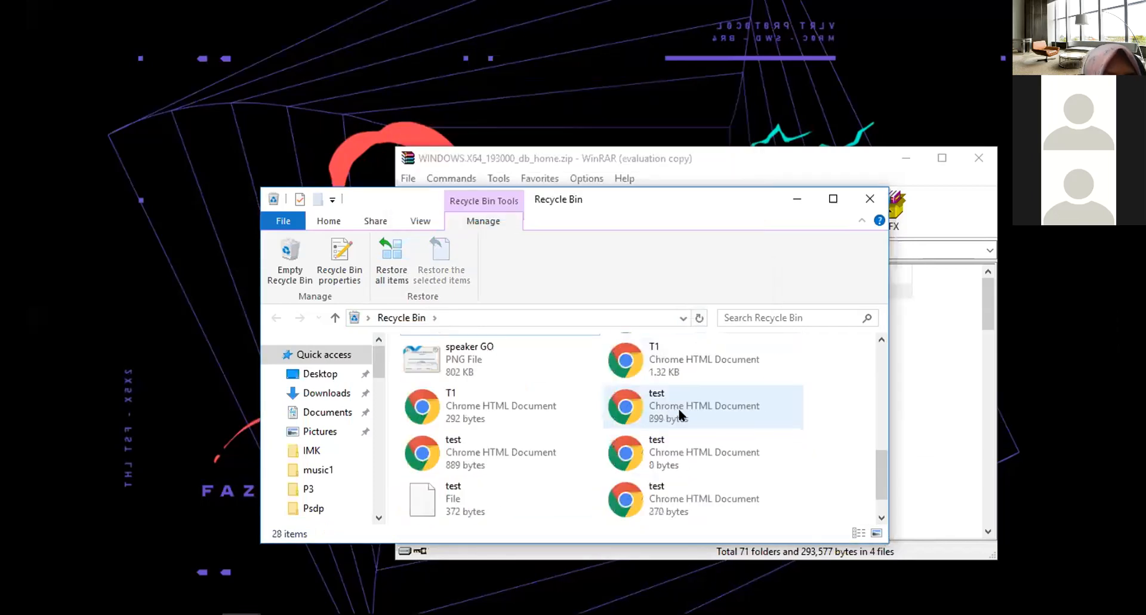
Permanently delete the Oracle32 folder from the Recycle Bin.
{"action": "scroll", "coordinate": [825, 416], "scroll_direction": "up", "scroll_amount": 5}
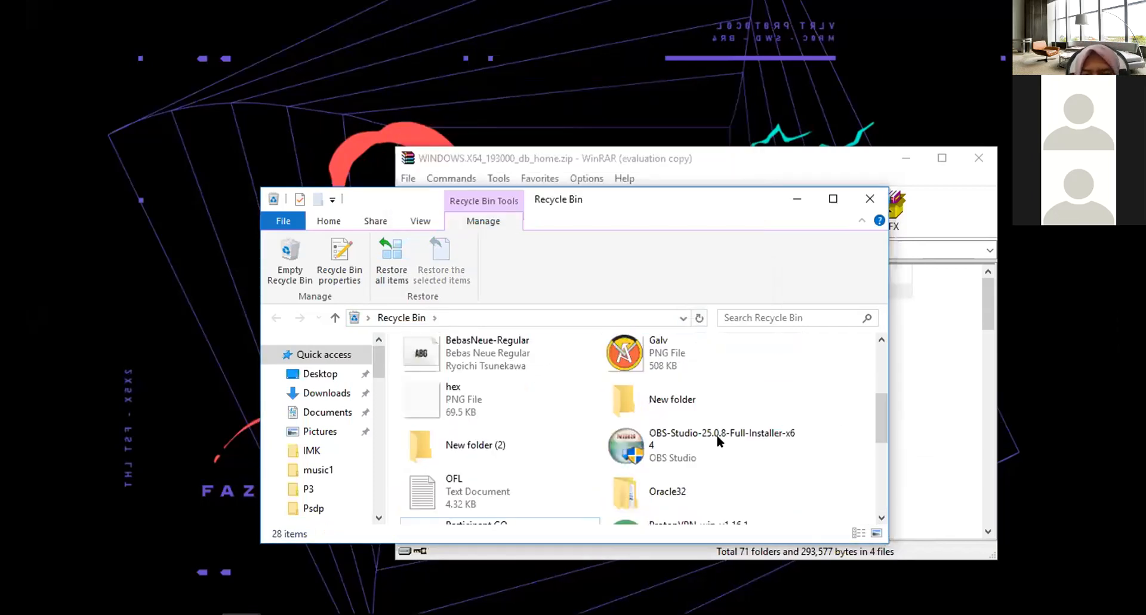
{"action": "scroll", "coordinate": [717, 437], "scroll_direction": "down", "scroll_amount": 3}
{"action": "left_click", "coordinate": [656, 361]}
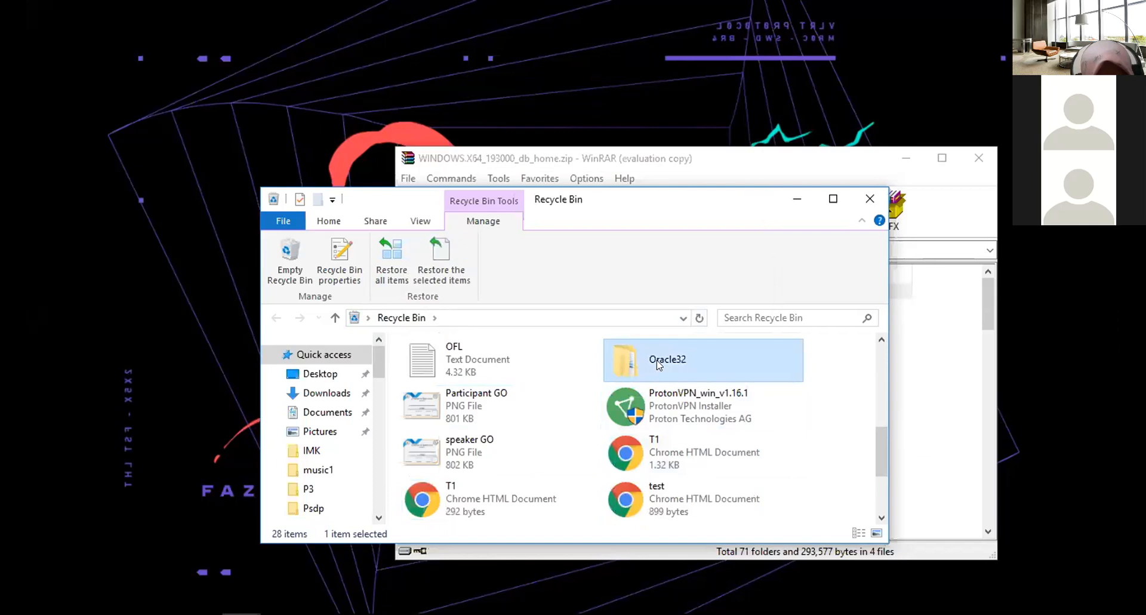
{"action": "key", "text": "Delete"}
{"action": "left_click", "coordinate": [629, 346]}
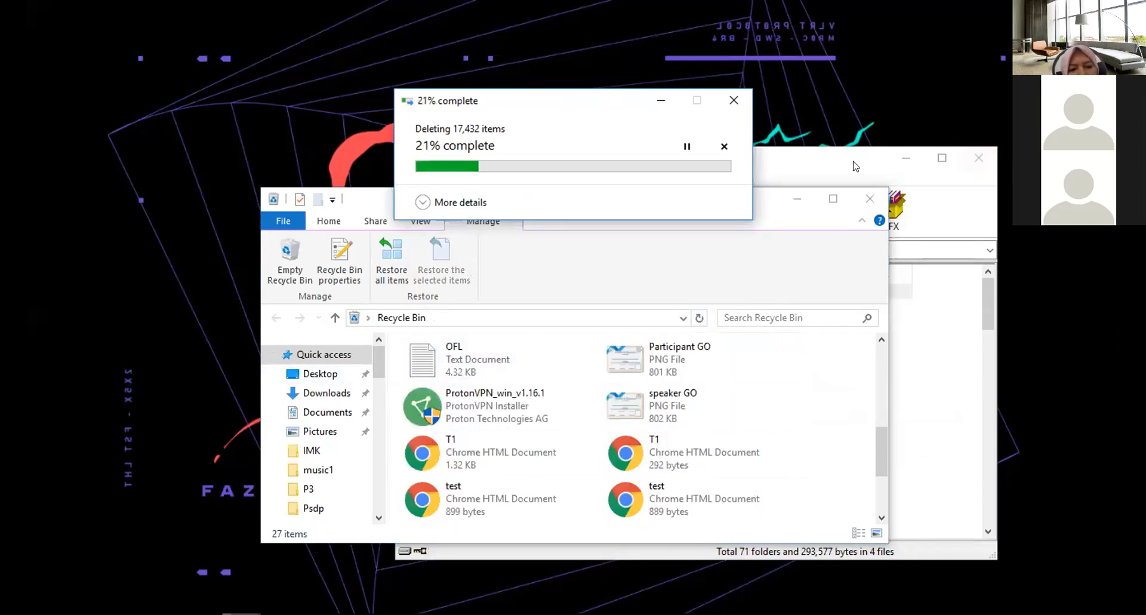
Close the WinRAR archive window and the Recycle Bin window.
{"action": "left_click", "coordinate": [830, 160]}
{"action": "scroll", "coordinate": [774, 384], "scroll_direction": "down", "scroll_amount": 18}
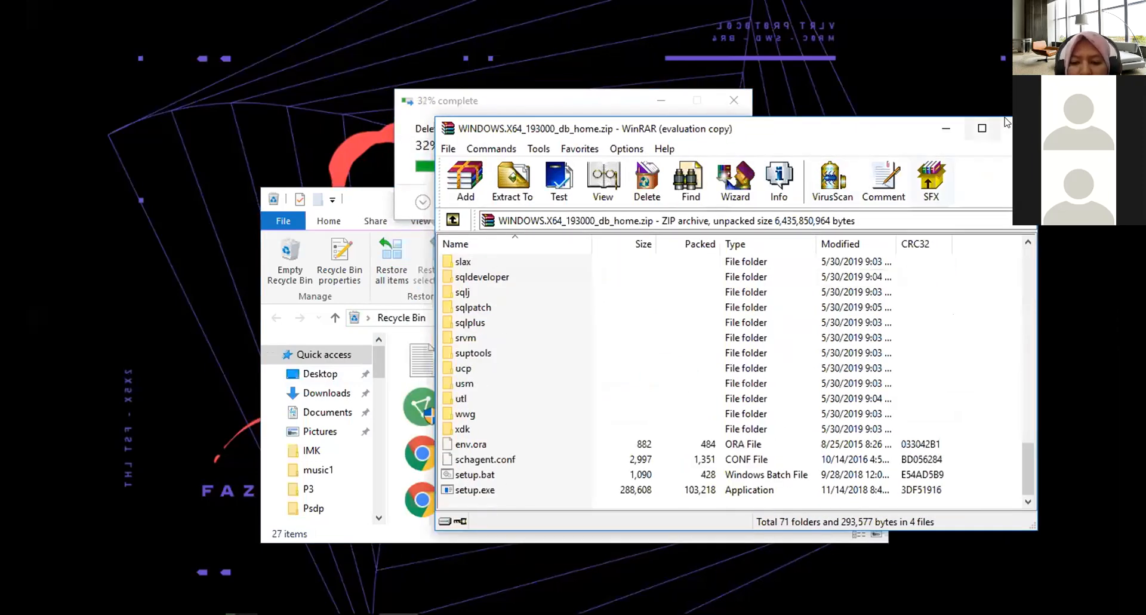
{"action": "left_click", "coordinate": [1007, 129]}
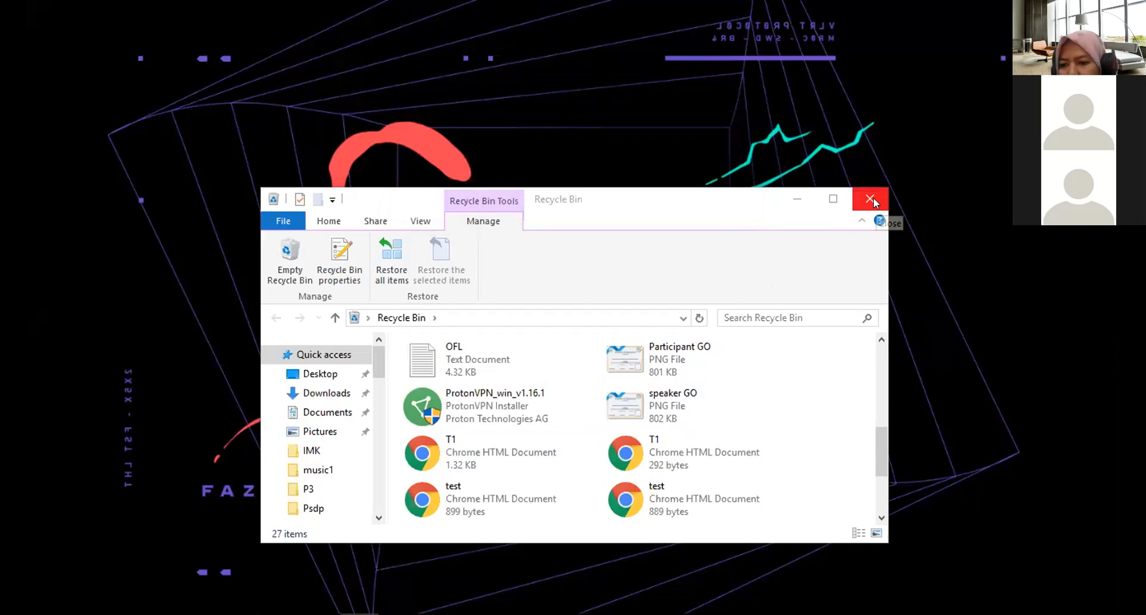
{"action": "left_click", "coordinate": [871, 198]}
Open D:\download and extract WINDOWS.X64_193000_db_home.zip into a WINDOWS.X64_193000_db_home folder.
{"action": "mouse_move", "coordinate": [271, 609]}
{"action": "left_click", "coordinate": [241, 599]}
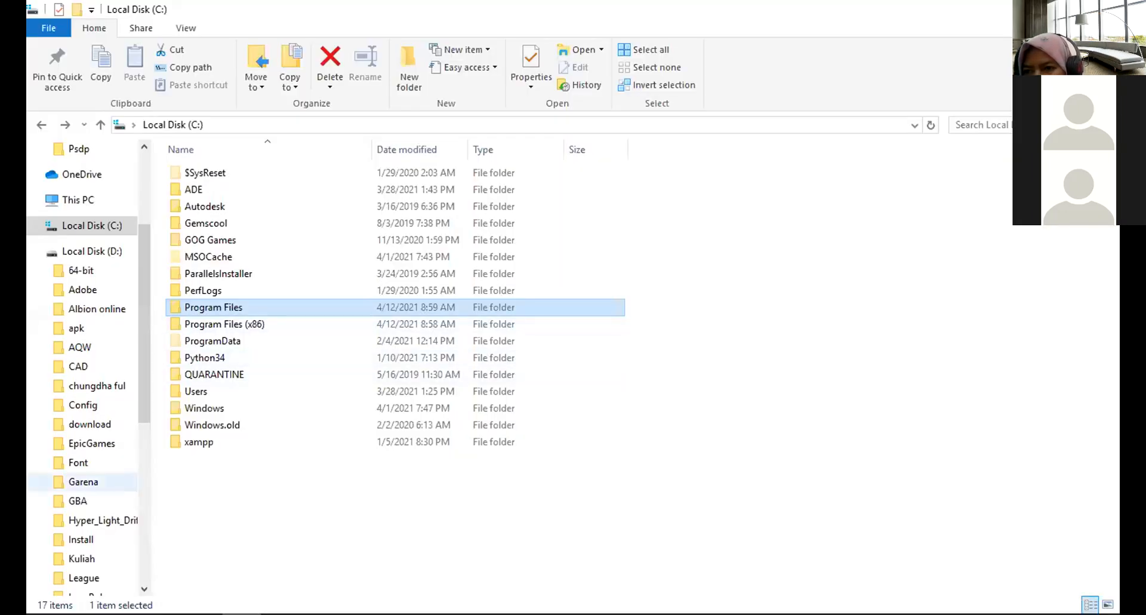
{"action": "left_click", "coordinate": [85, 254]}
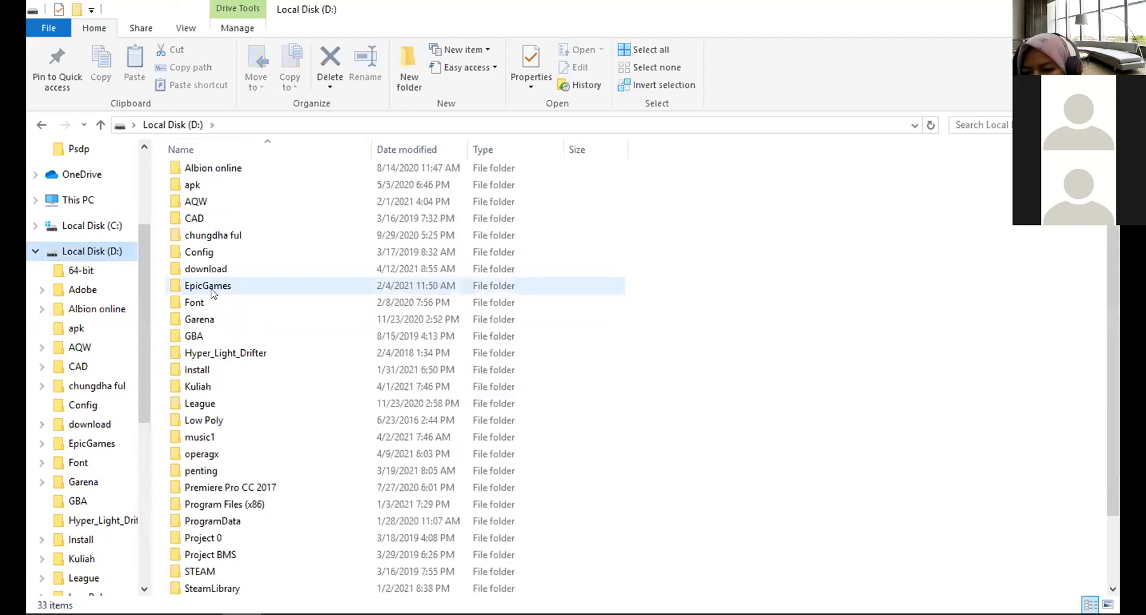
{"action": "double_click", "coordinate": [209, 270]}
{"action": "scroll", "coordinate": [277, 528], "scroll_direction": "down", "scroll_amount": 12}
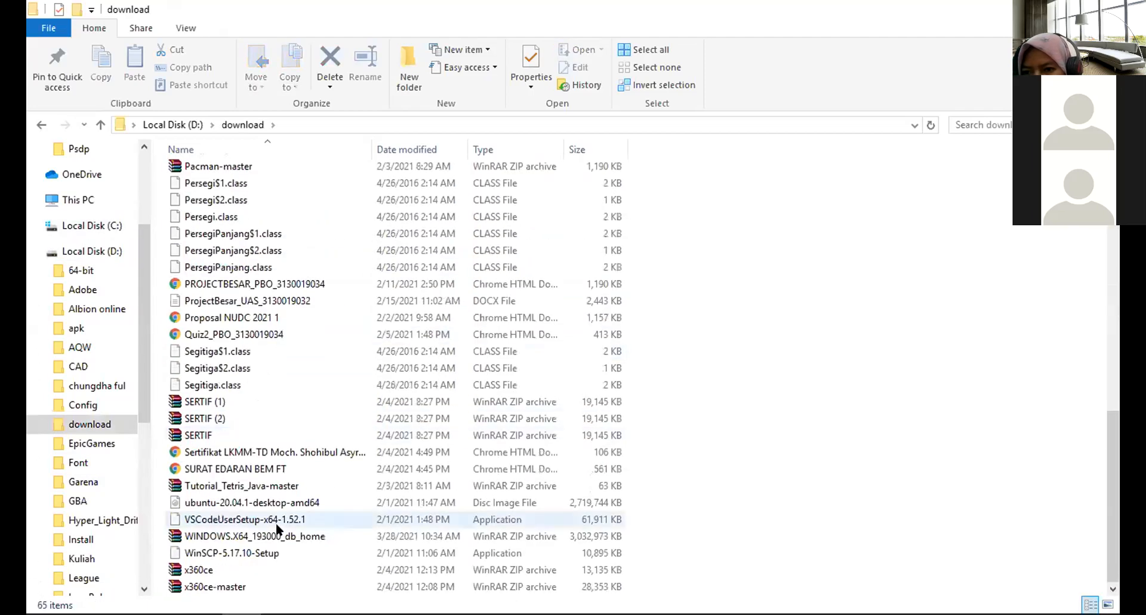
{"action": "left_click", "coordinate": [241, 537]}
{"action": "right_click", "coordinate": [242, 536]}
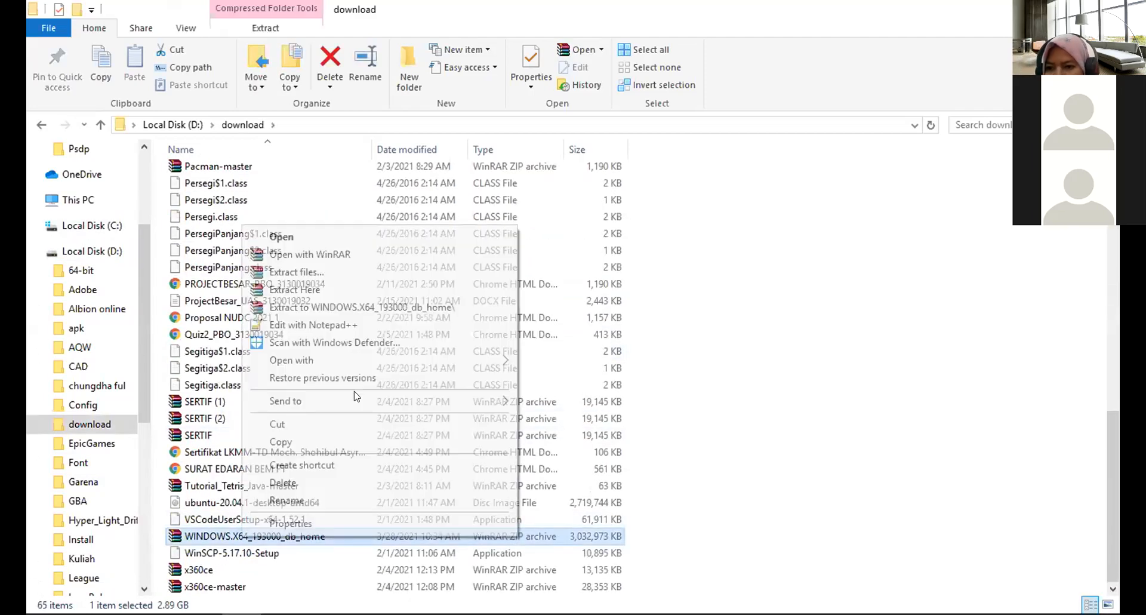
{"action": "left_click", "coordinate": [366, 307]}
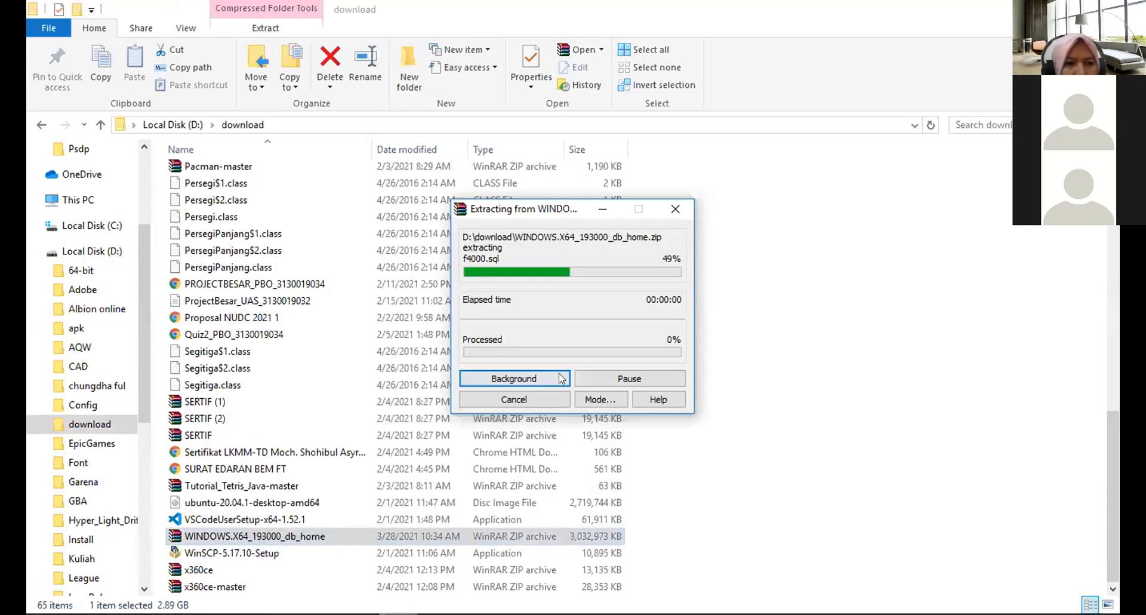